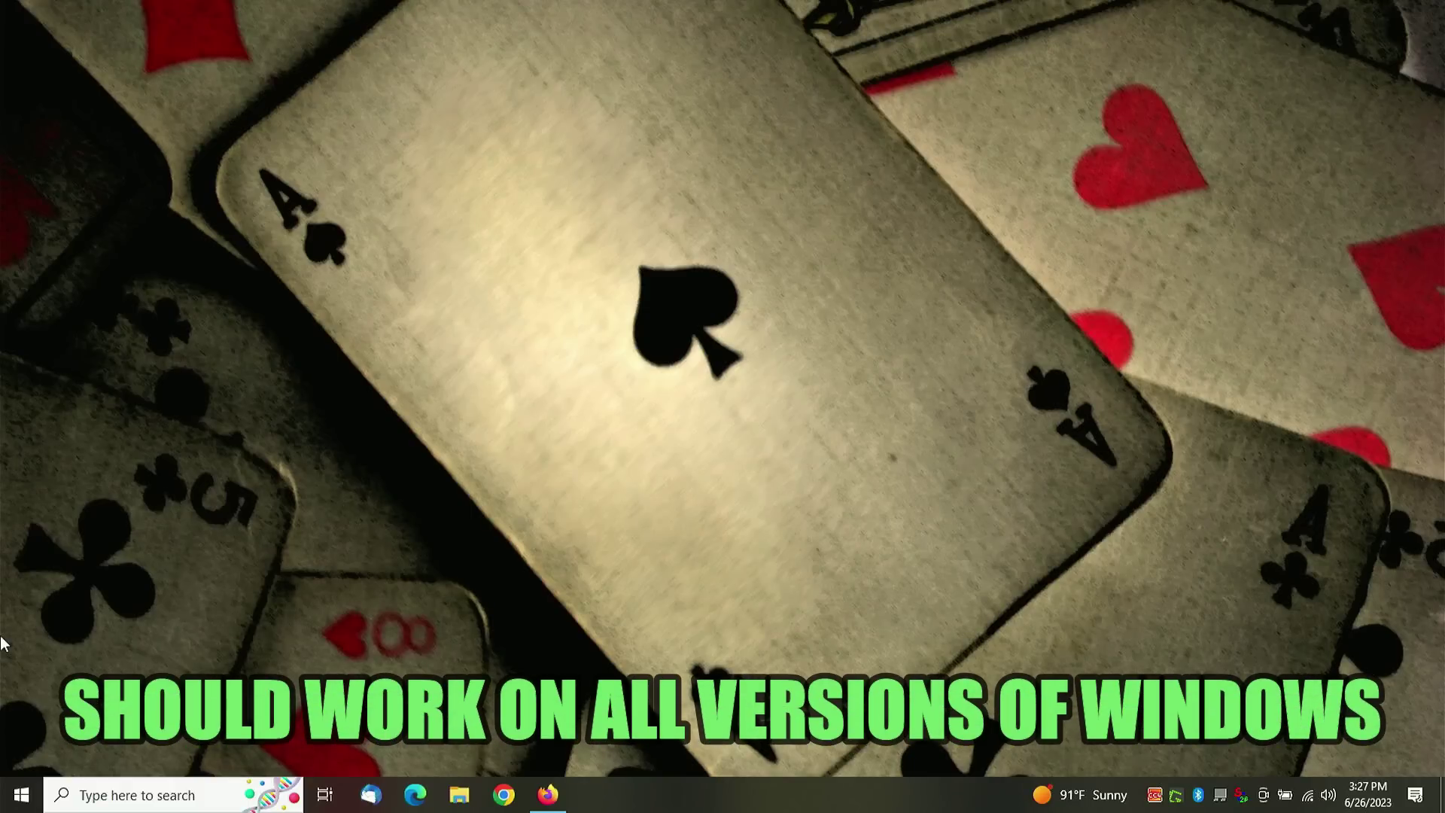
Step: Open File Explorer with the Win+E shortcut
{"action": "key", "text": "super+e"}
{"action": "left_click", "coordinate": [52, 135]}
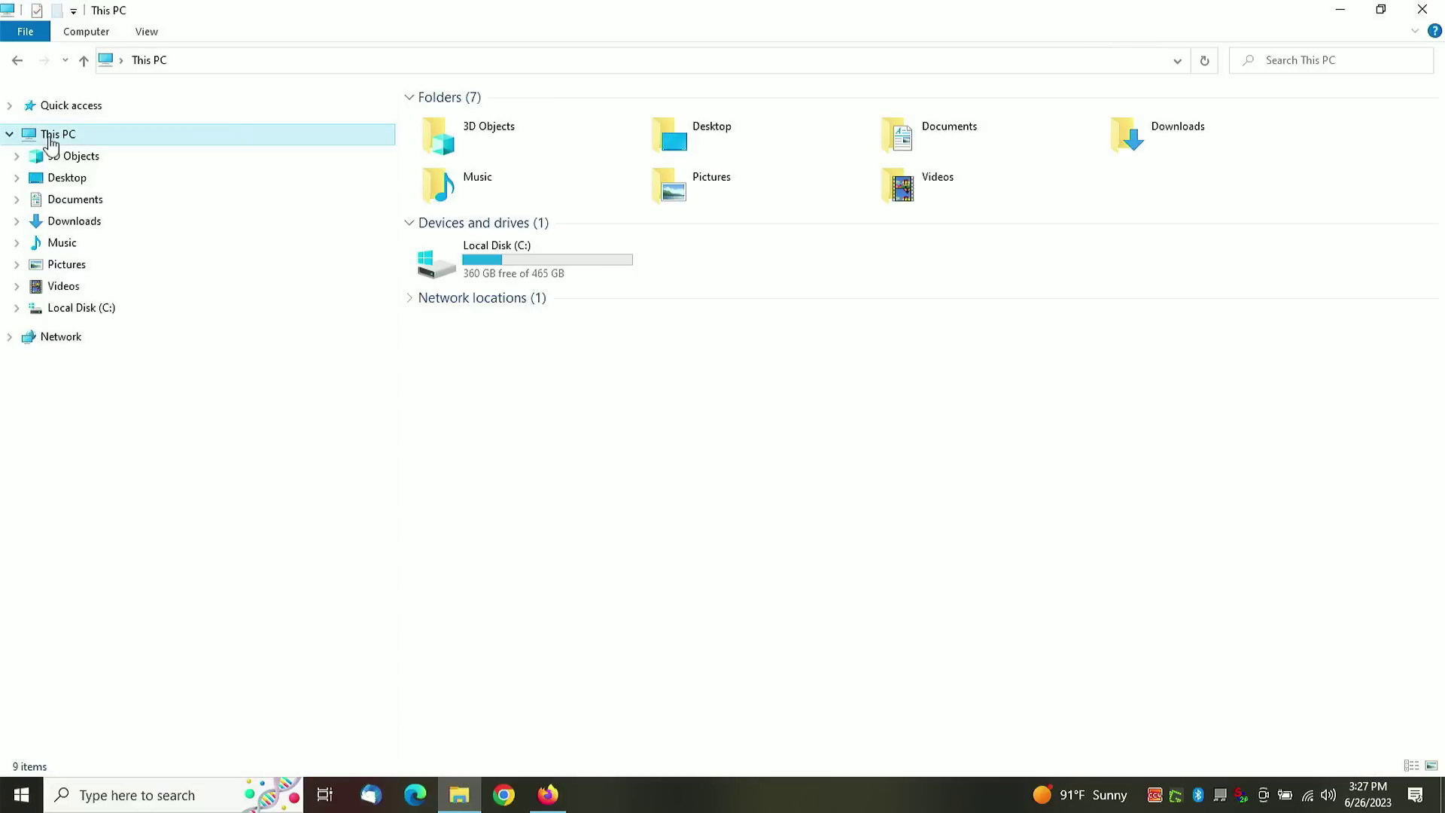
{"action": "left_click", "coordinate": [11, 109]}
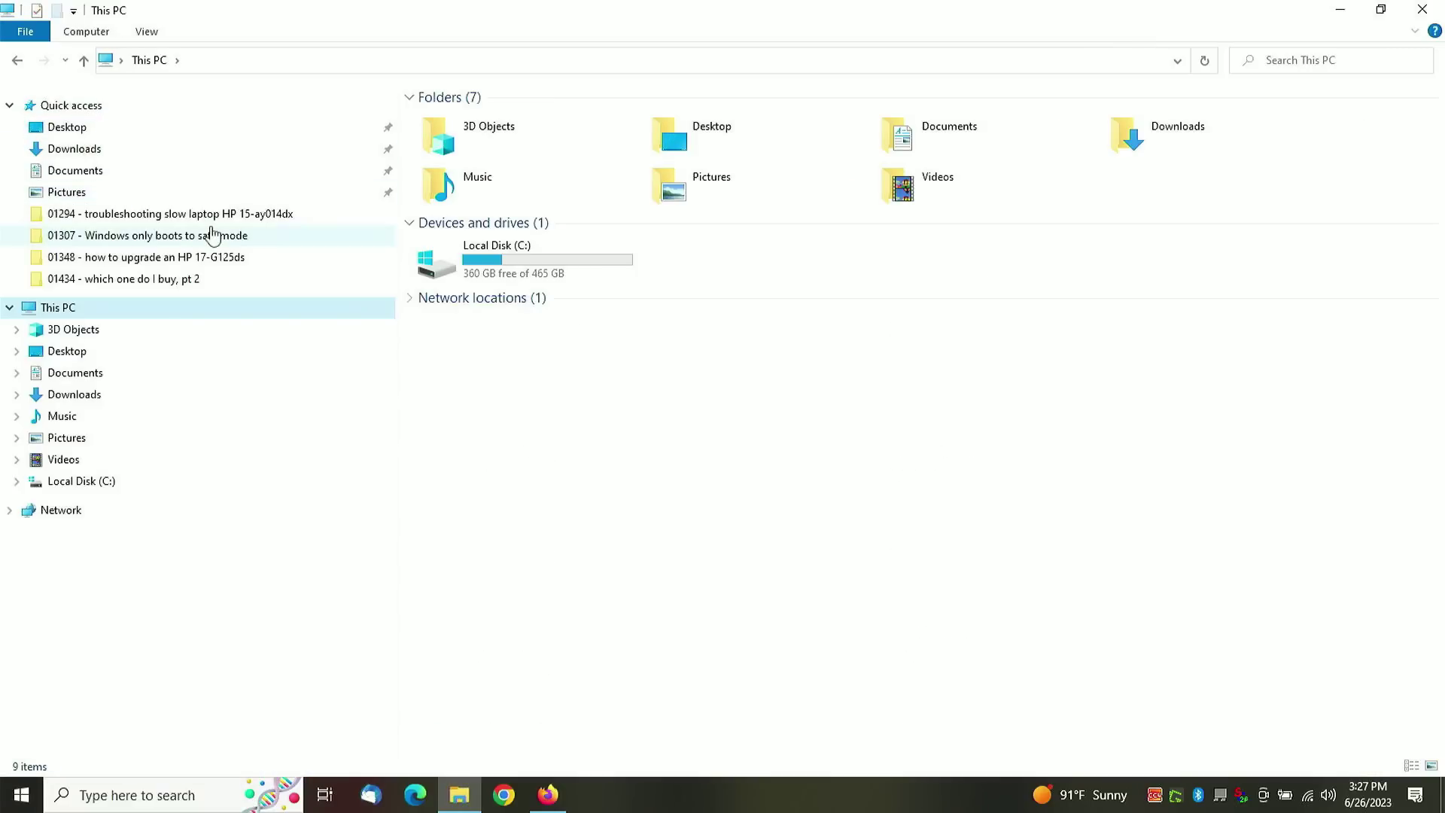
{"action": "right_click", "coordinate": [75, 128]}
{"action": "left_click", "coordinate": [95, 93]}
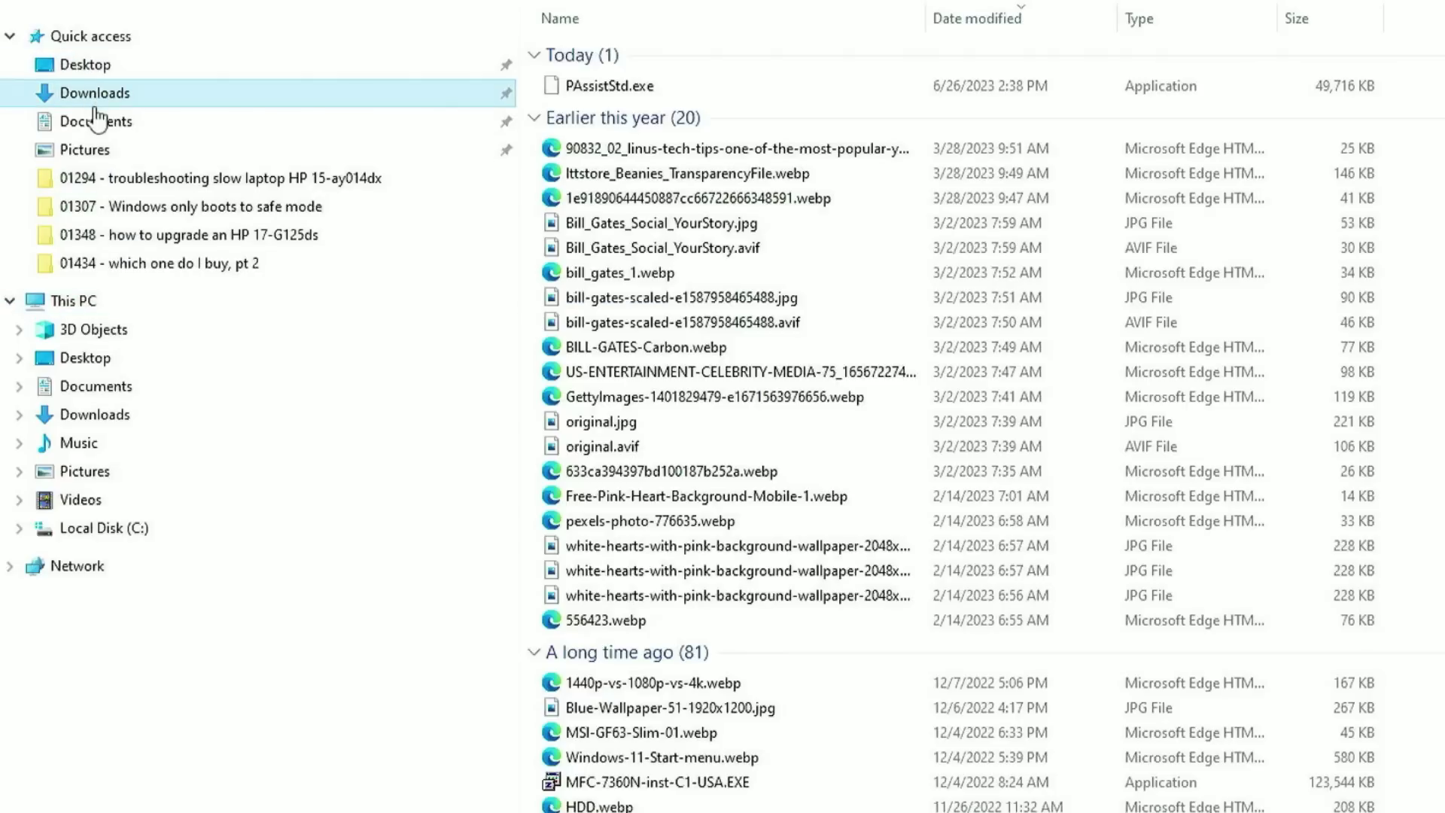
{"action": "left_click", "coordinate": [96, 122]}
{"action": "left_click", "coordinate": [96, 149]}
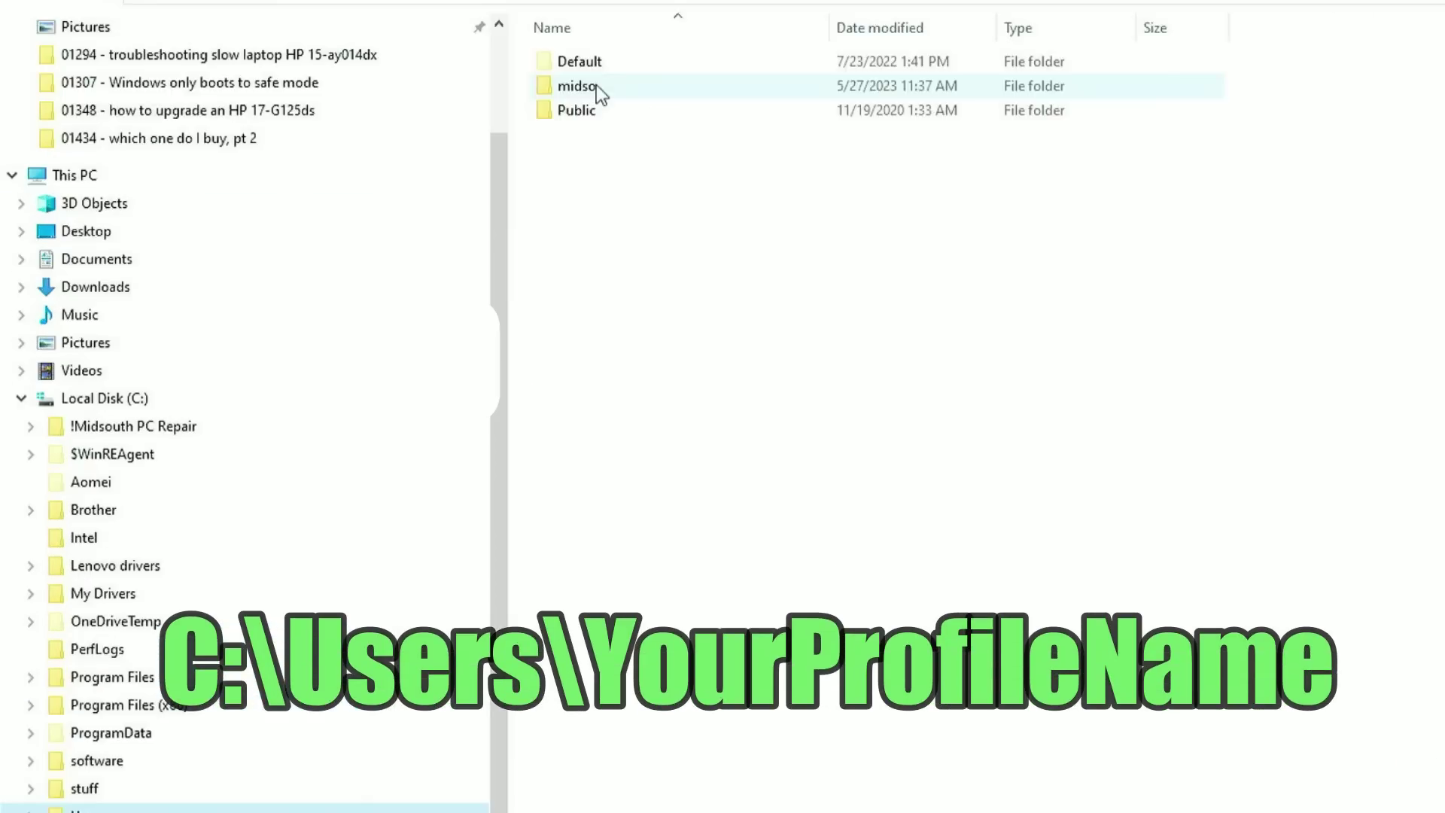
{"action": "double_click", "coordinate": [576, 86]}
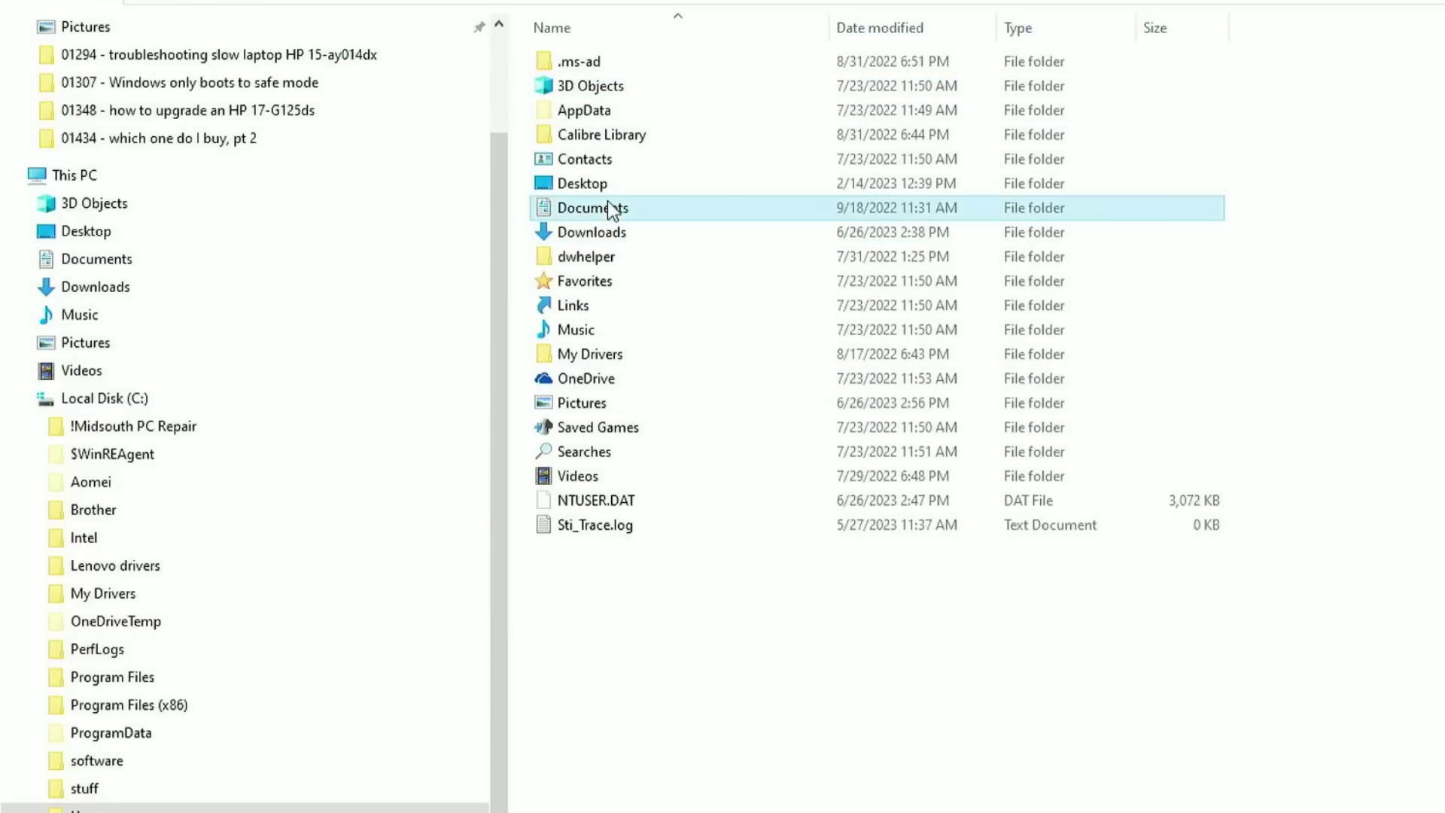
{"action": "left_click", "coordinate": [604, 234]}
{"action": "left_click", "coordinate": [611, 183]}
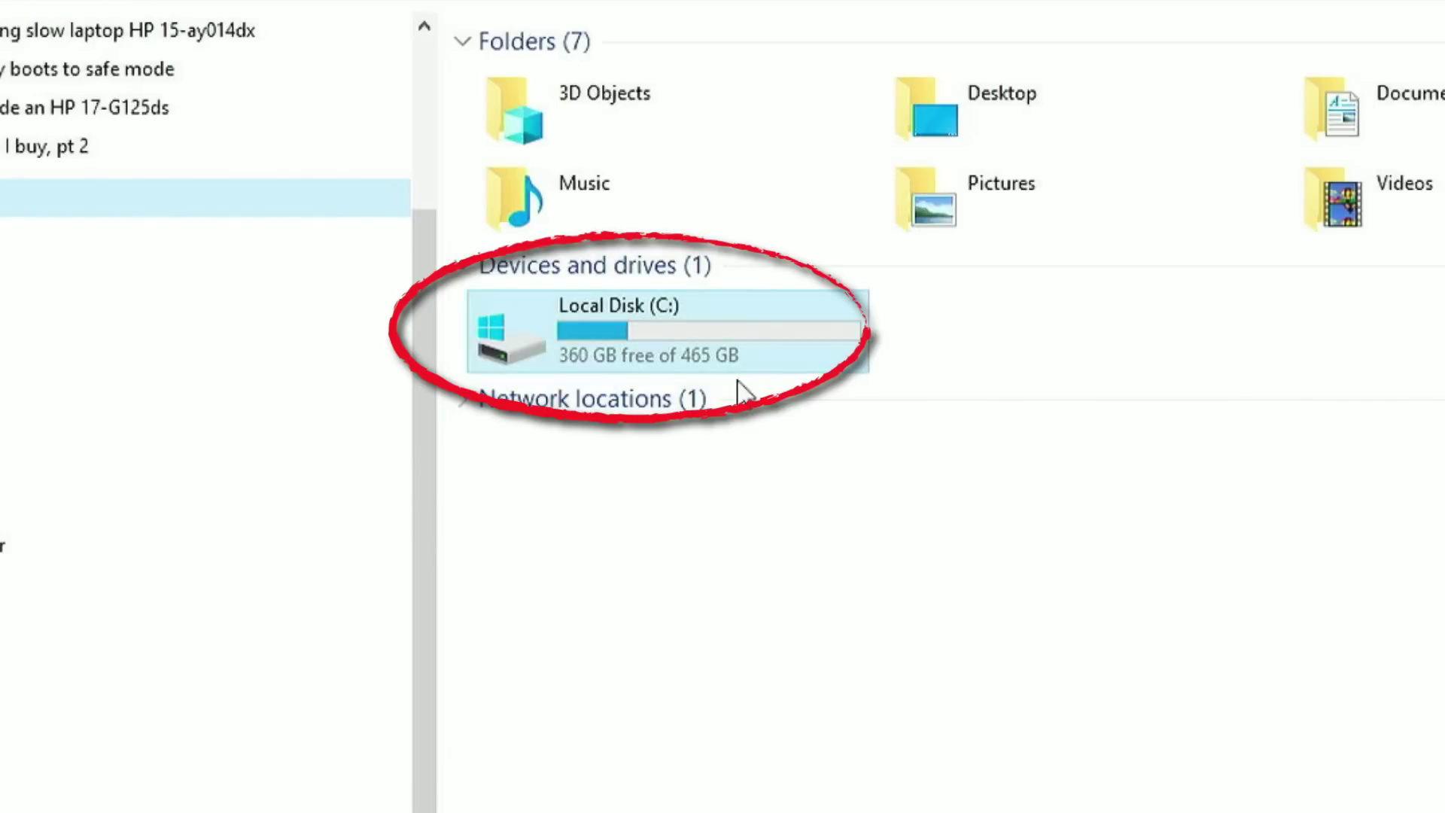
{"action": "mouse_move", "coordinate": [726, 358]}
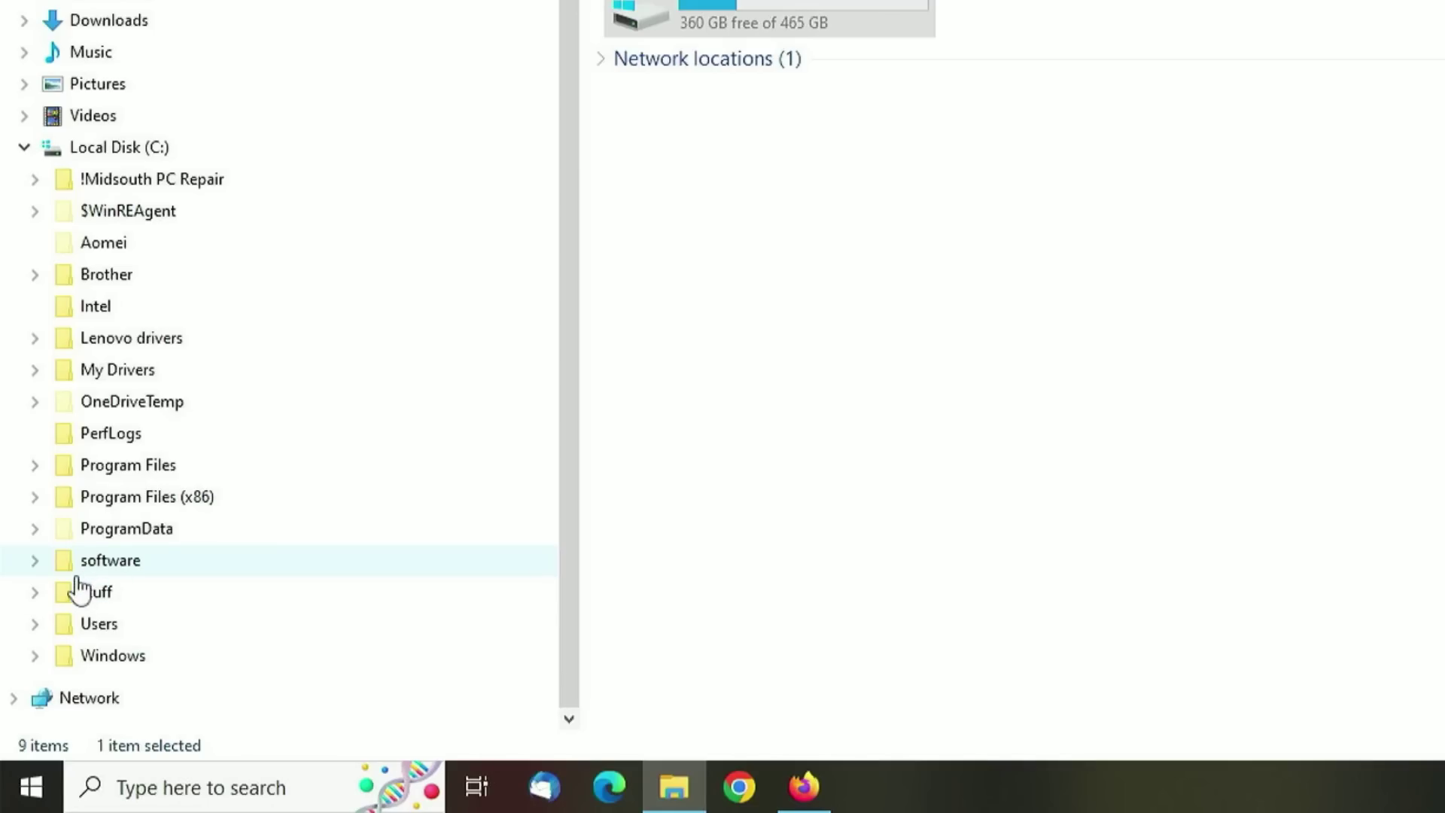
{"action": "left_click", "coordinate": [42, 627]}
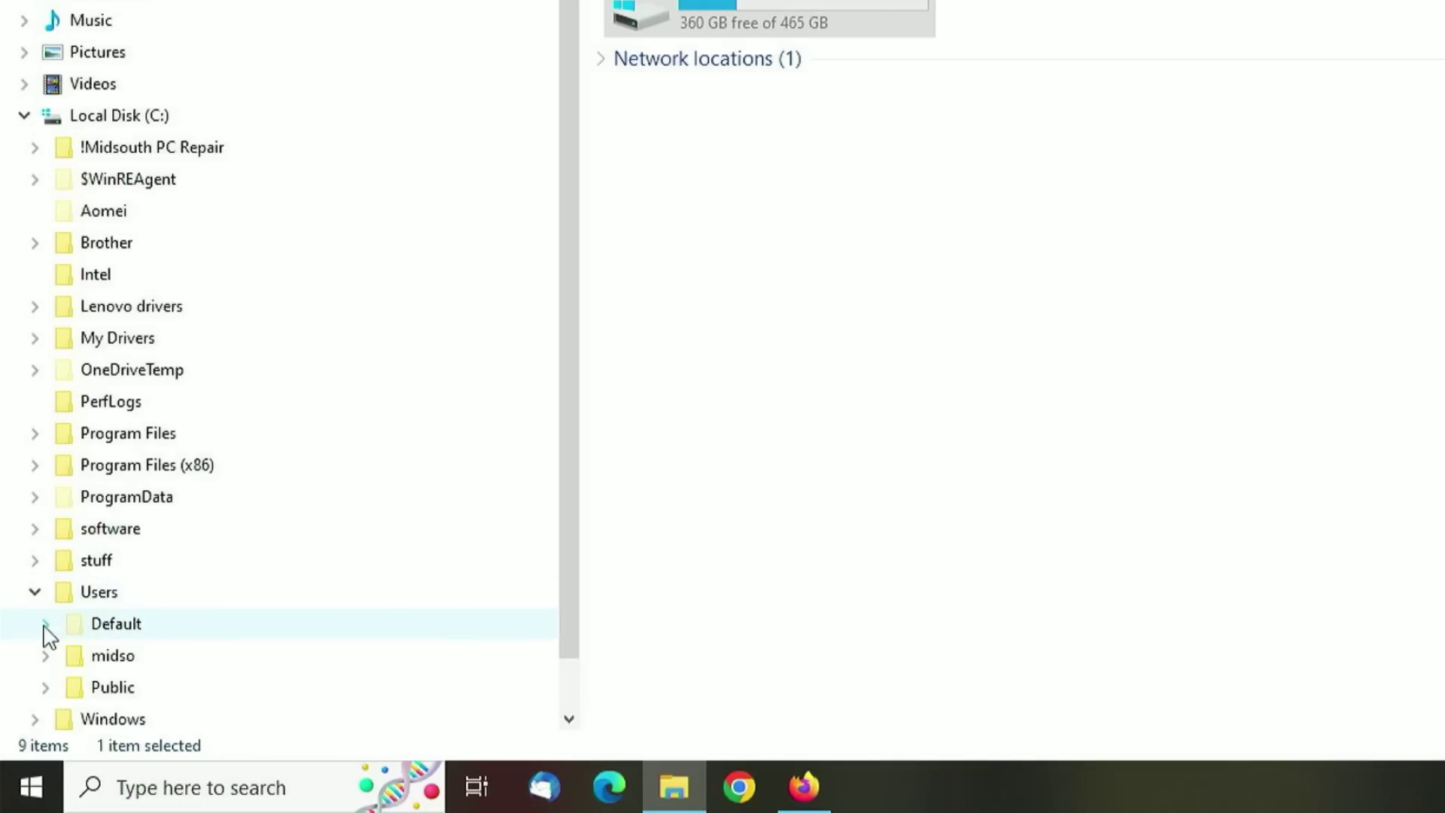
{"action": "double_click", "coordinate": [96, 658]}
{"action": "left_click", "coordinate": [170, 265]}
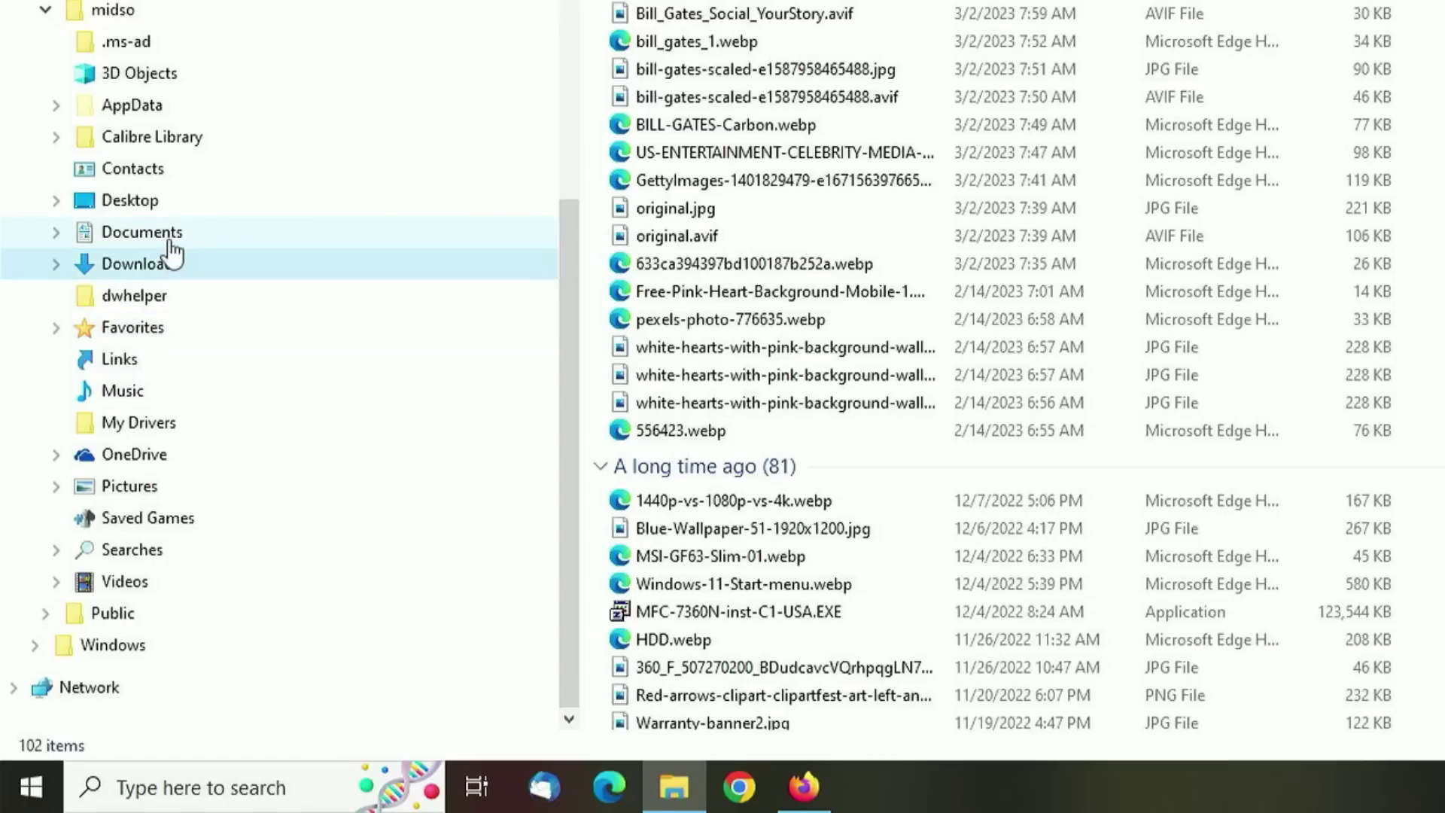
{"action": "left_click", "coordinate": [169, 201]}
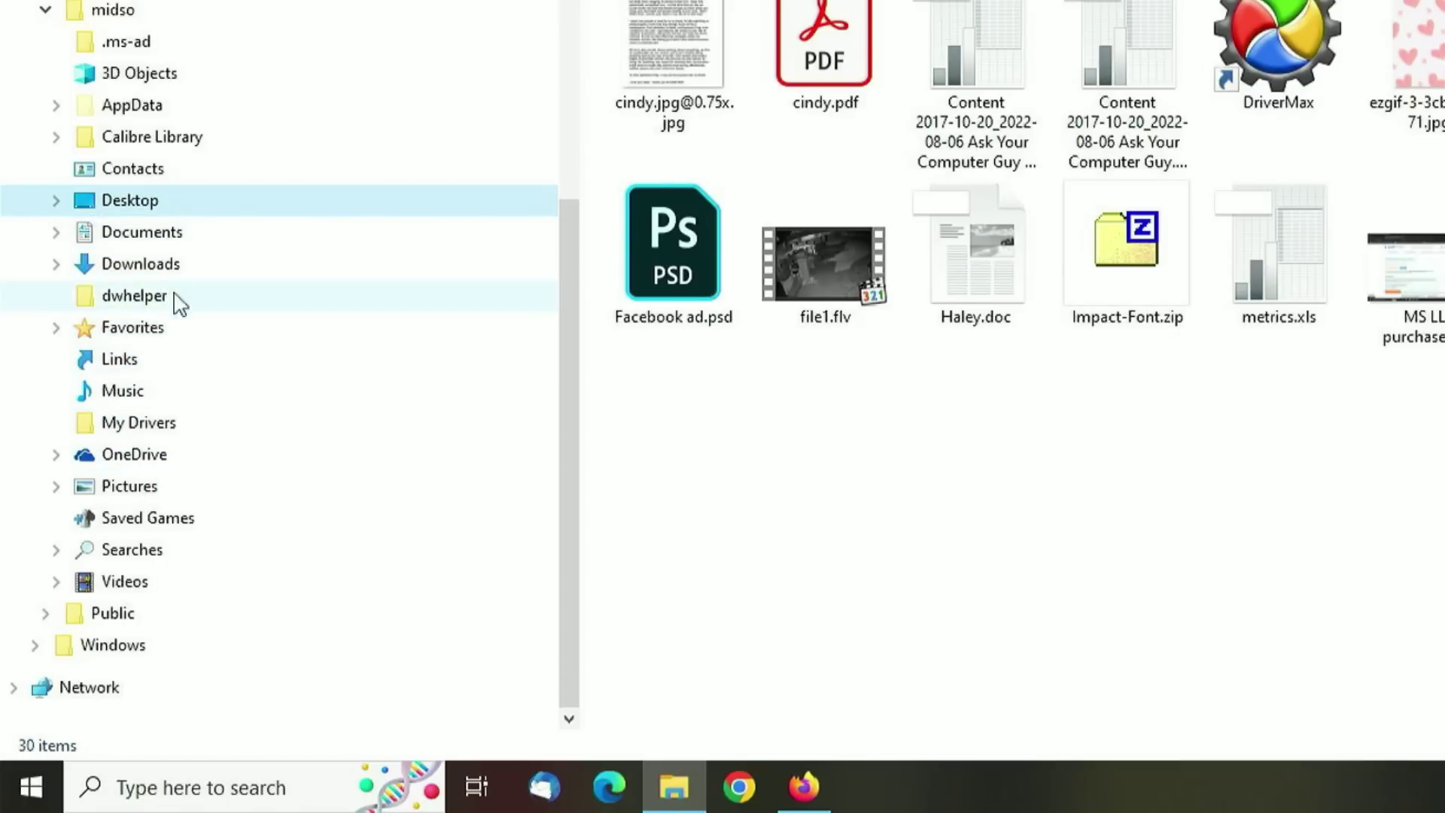
{"action": "left_click", "coordinate": [113, 9]}
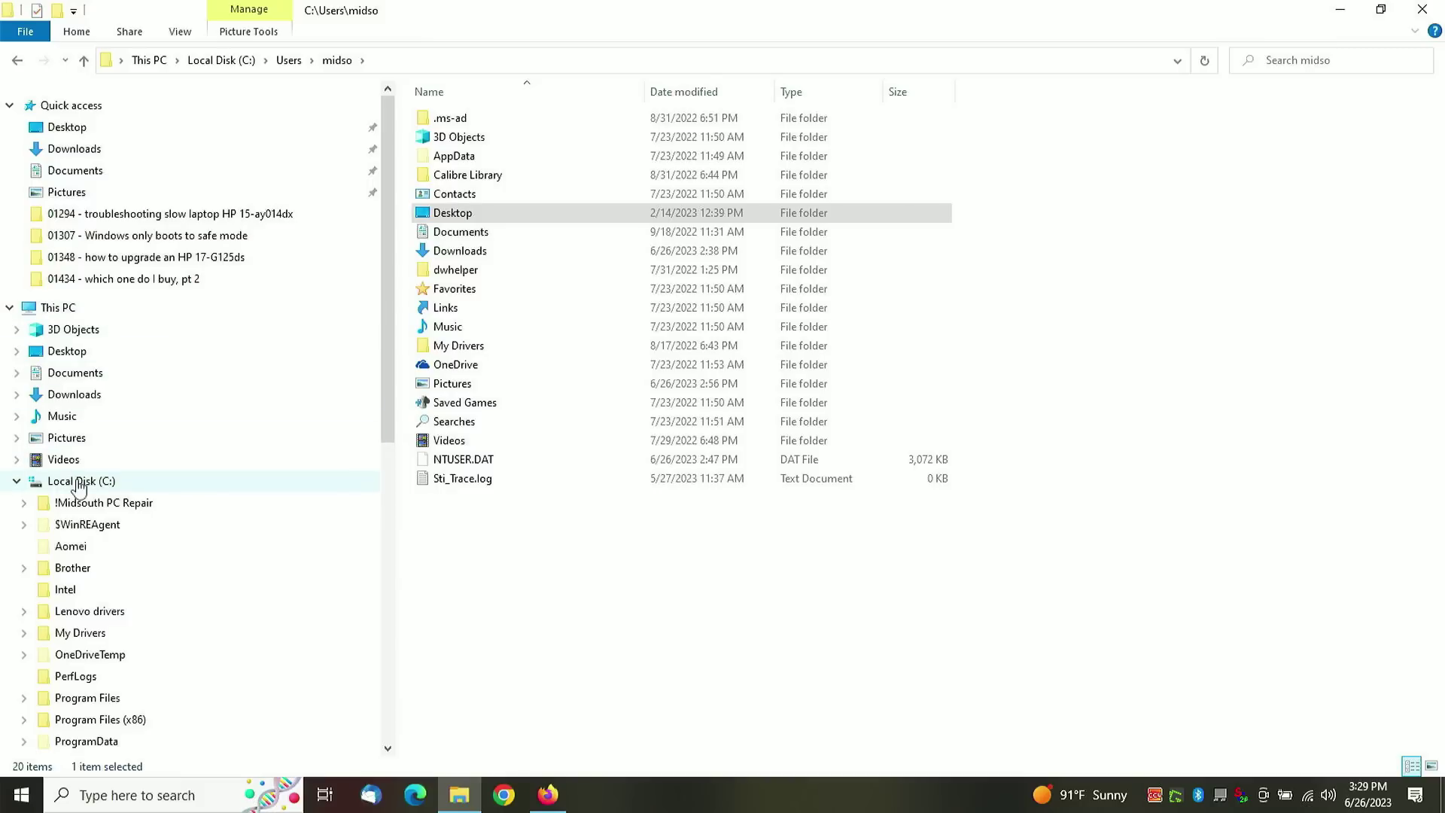
{"action": "left_click", "coordinate": [80, 483]}
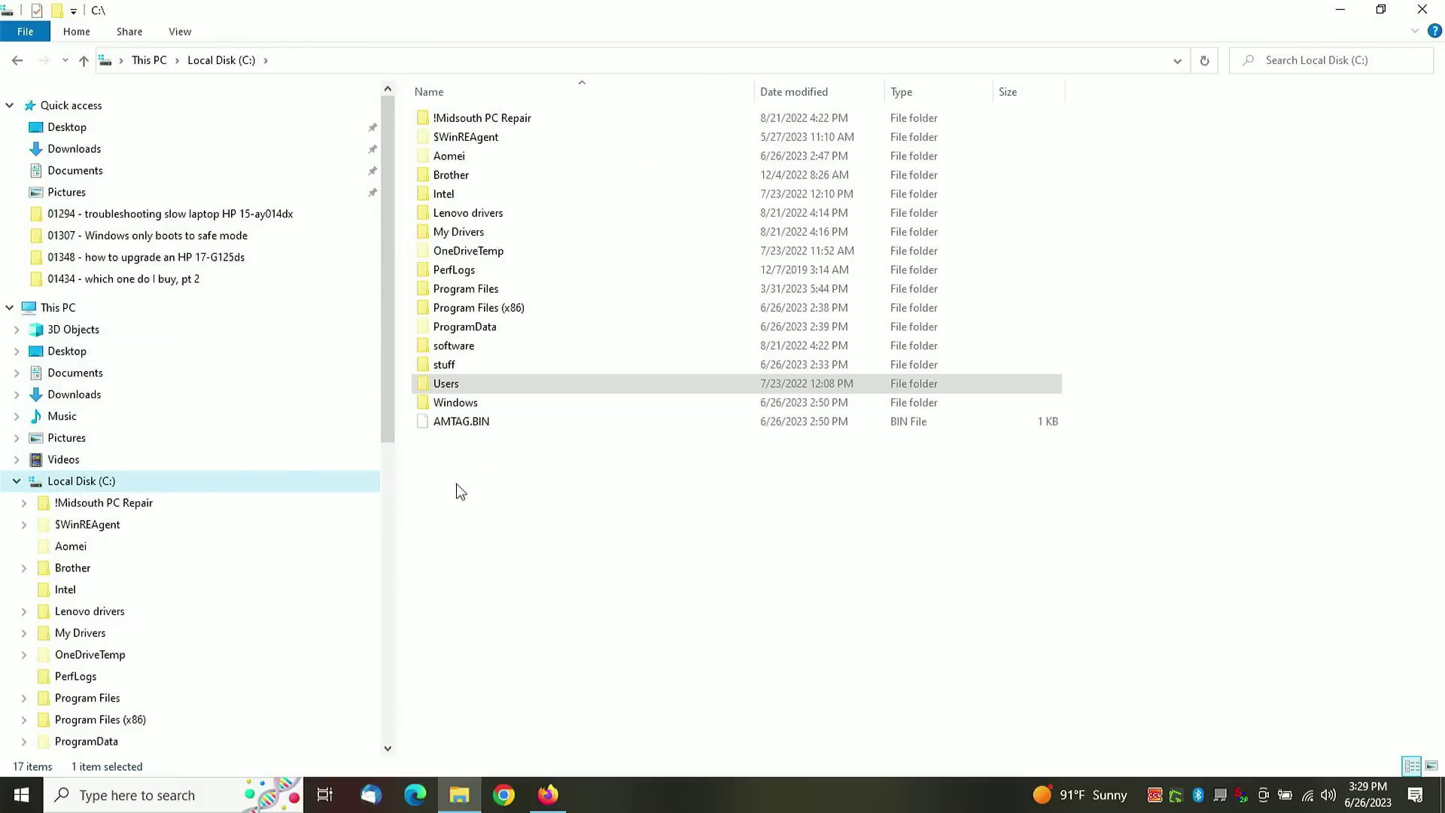
{"action": "left_click", "coordinate": [124, 310]}
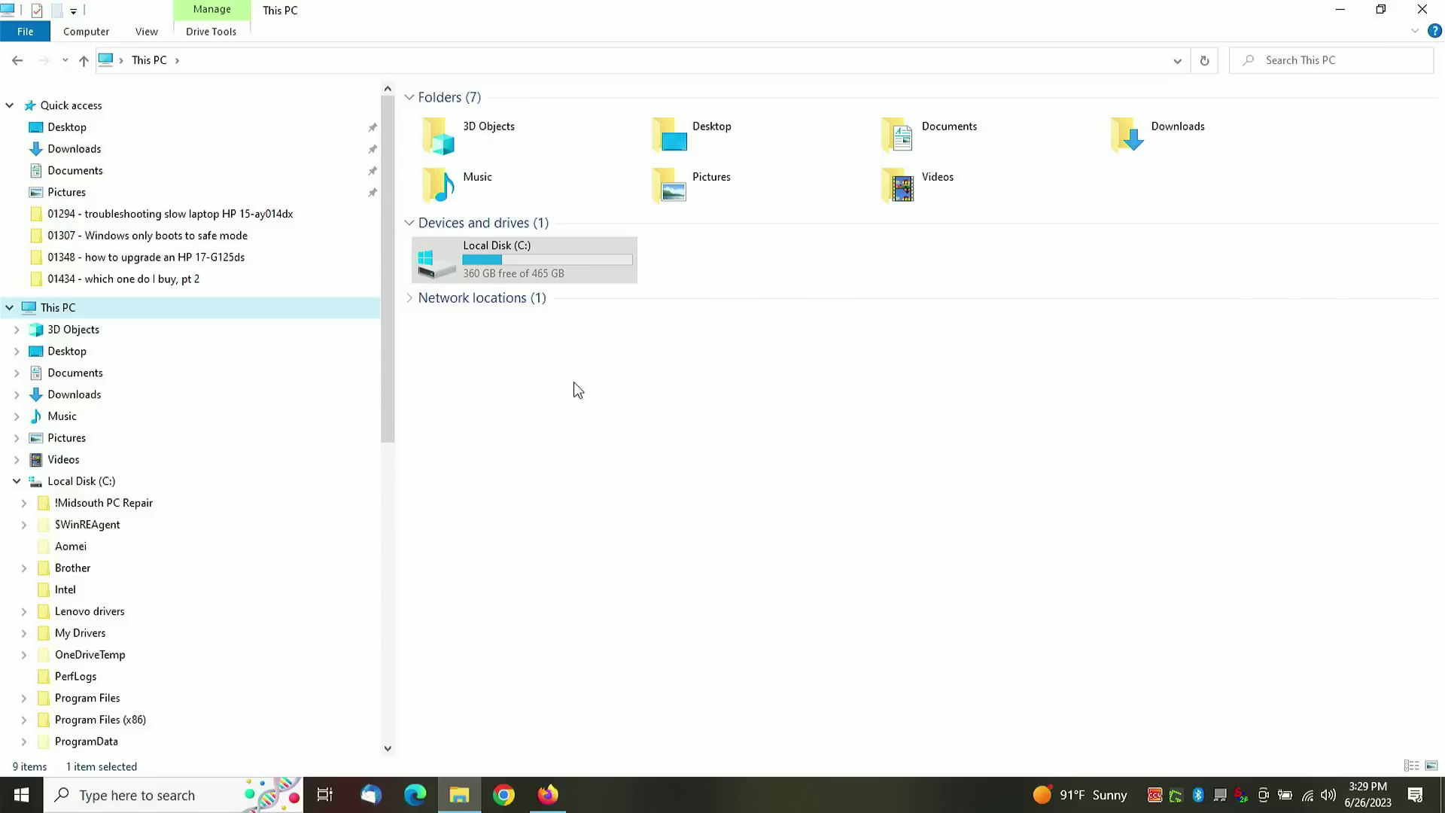
{"action": "mouse_move", "coordinate": [549, 273]}
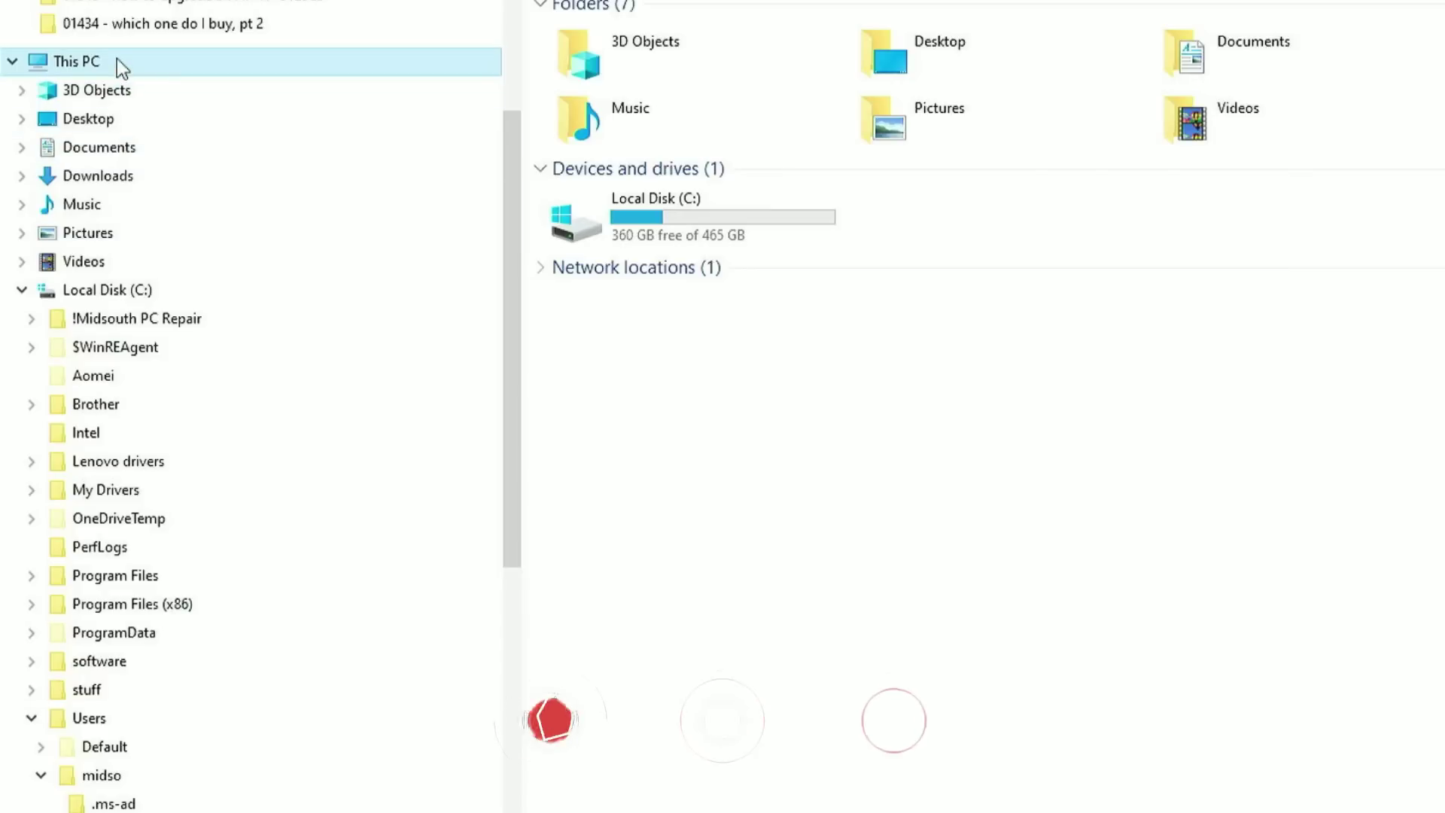
Step: Open Disk Management from This PC's Manage option and inspect the 100 MB EFI and C: partitions
{"action": "right_click", "coordinate": [89, 204]}
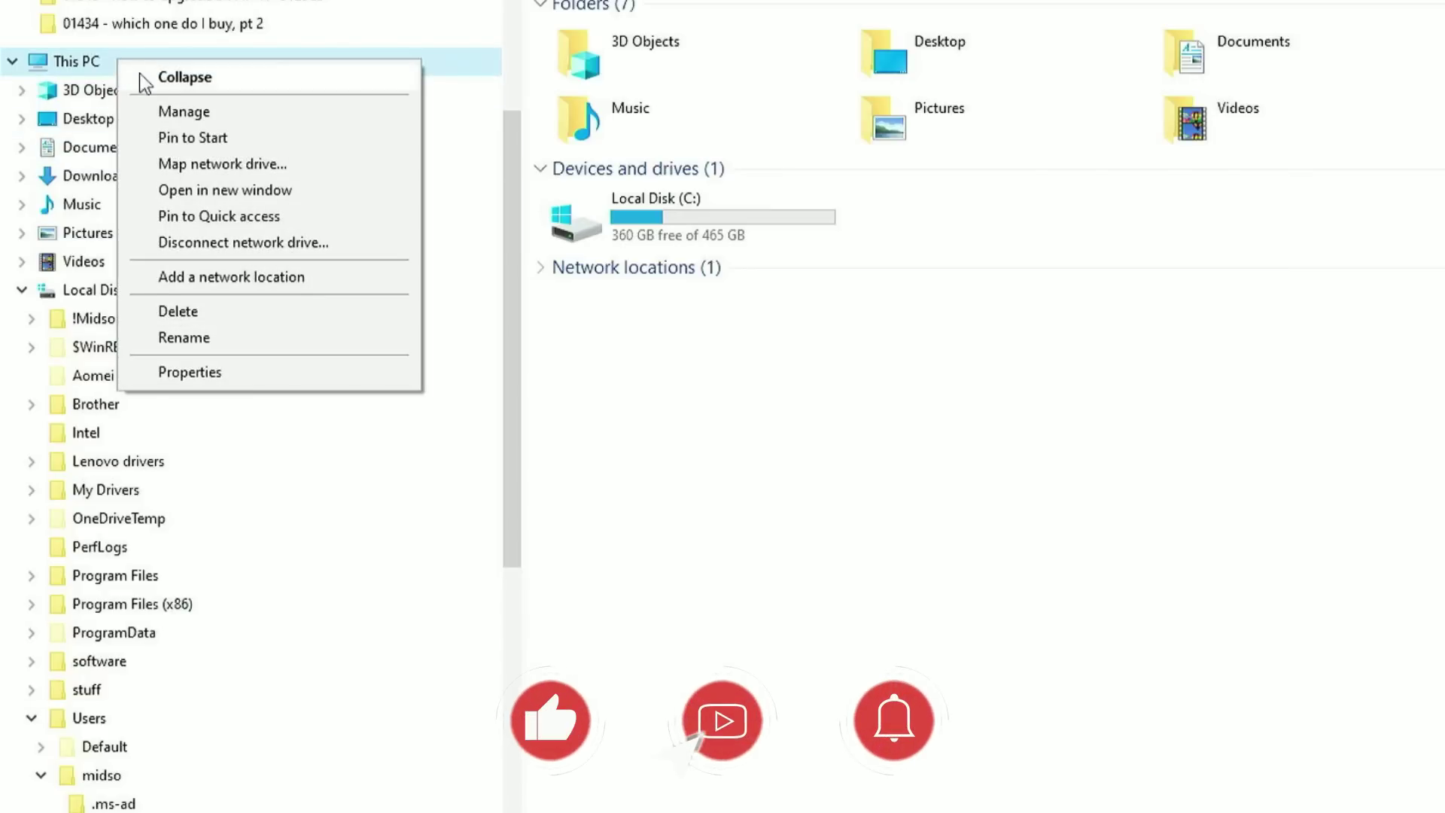
{"action": "left_click", "coordinate": [182, 113]}
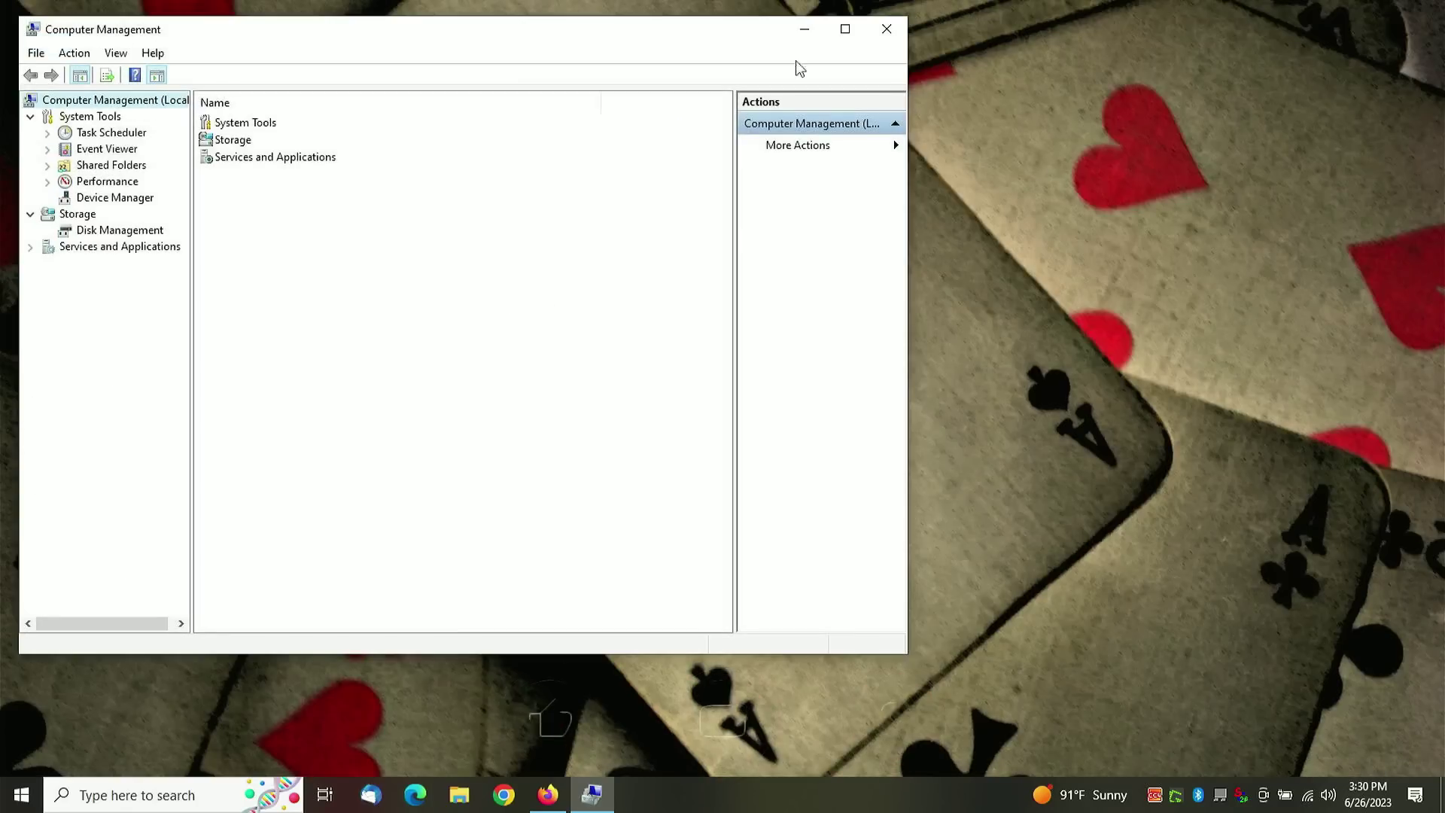
{"action": "double_click", "coordinate": [737, 37]}
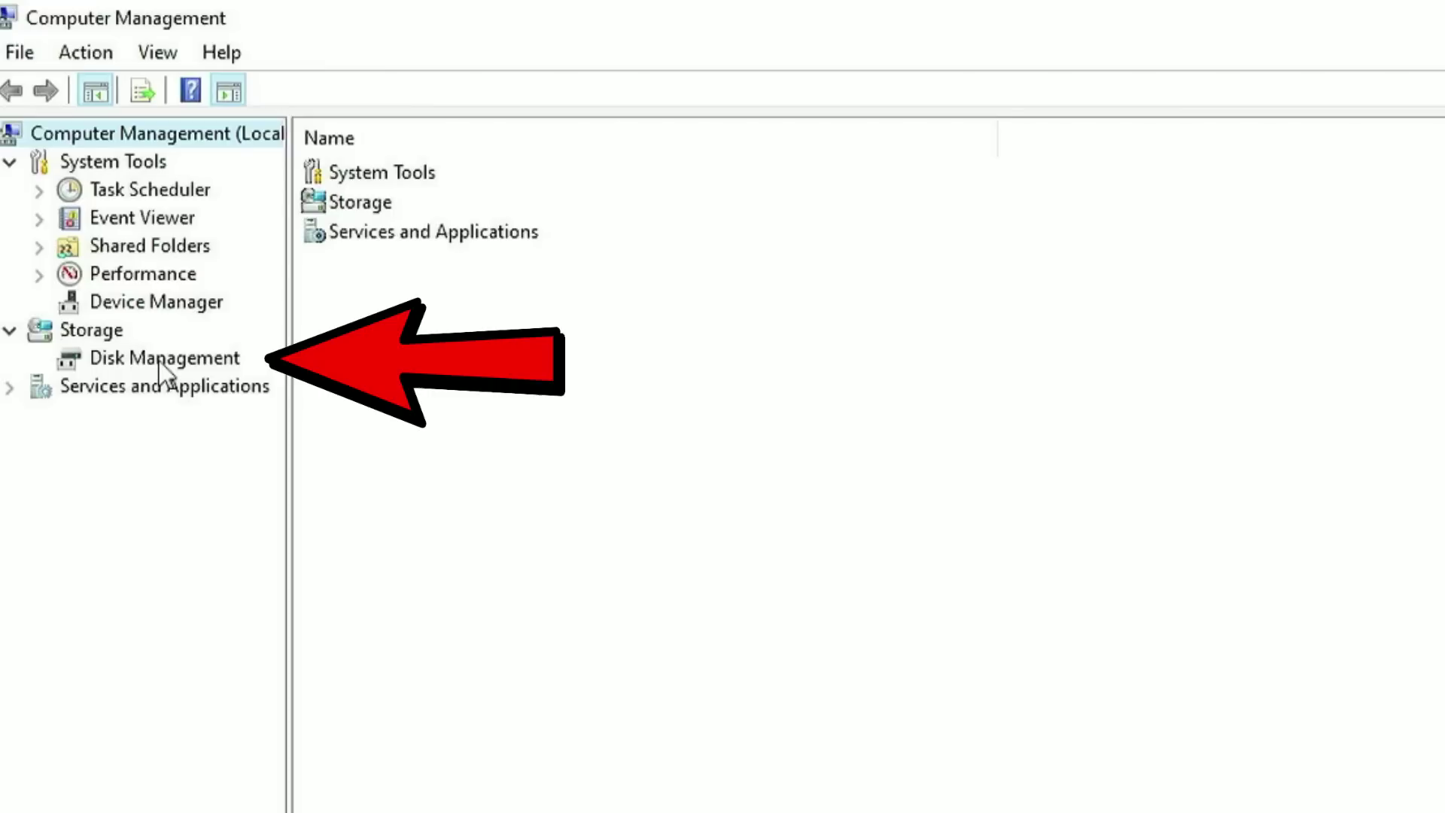
{"action": "left_click", "coordinate": [160, 359]}
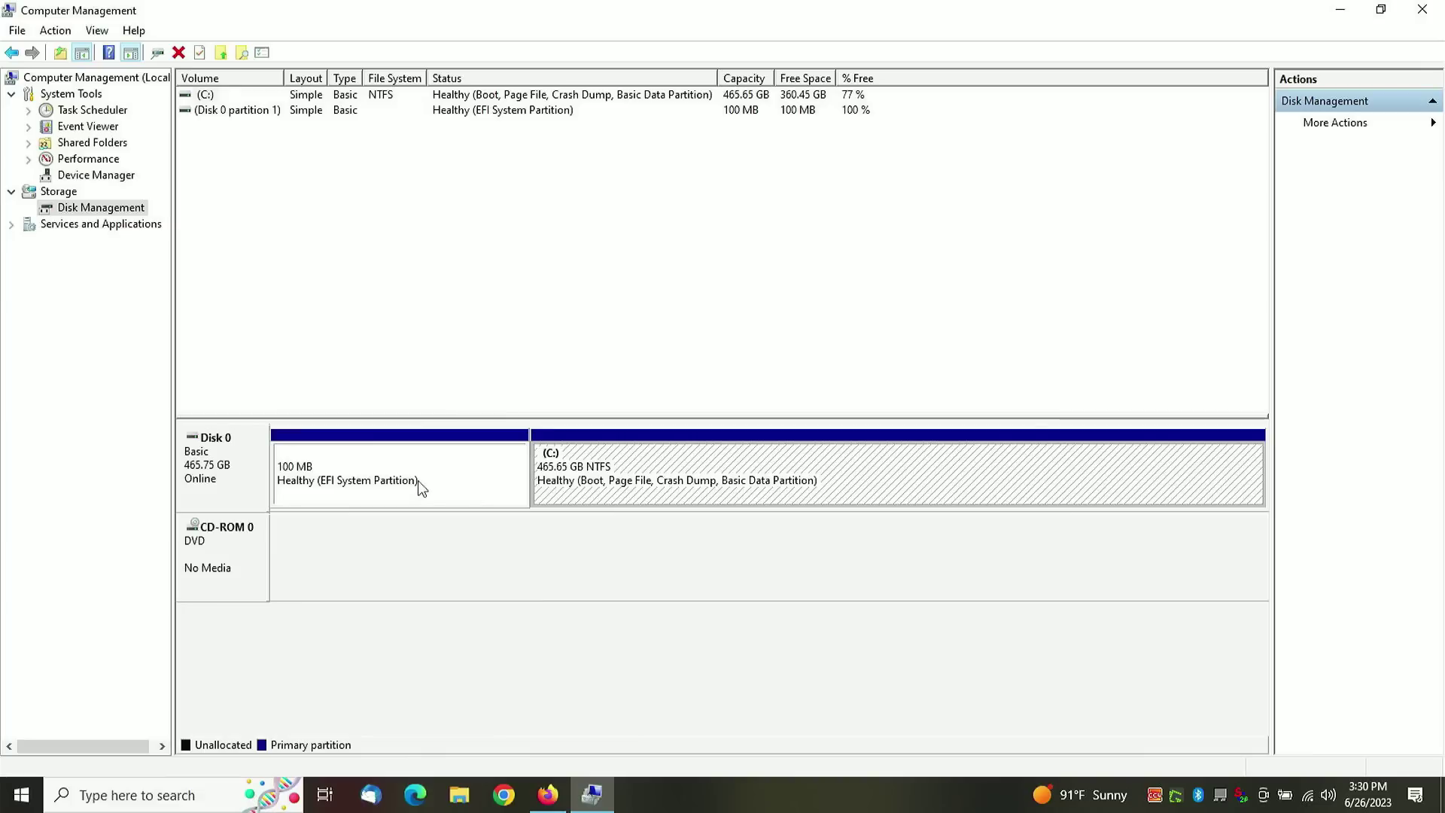
{"action": "left_click", "coordinate": [418, 481]}
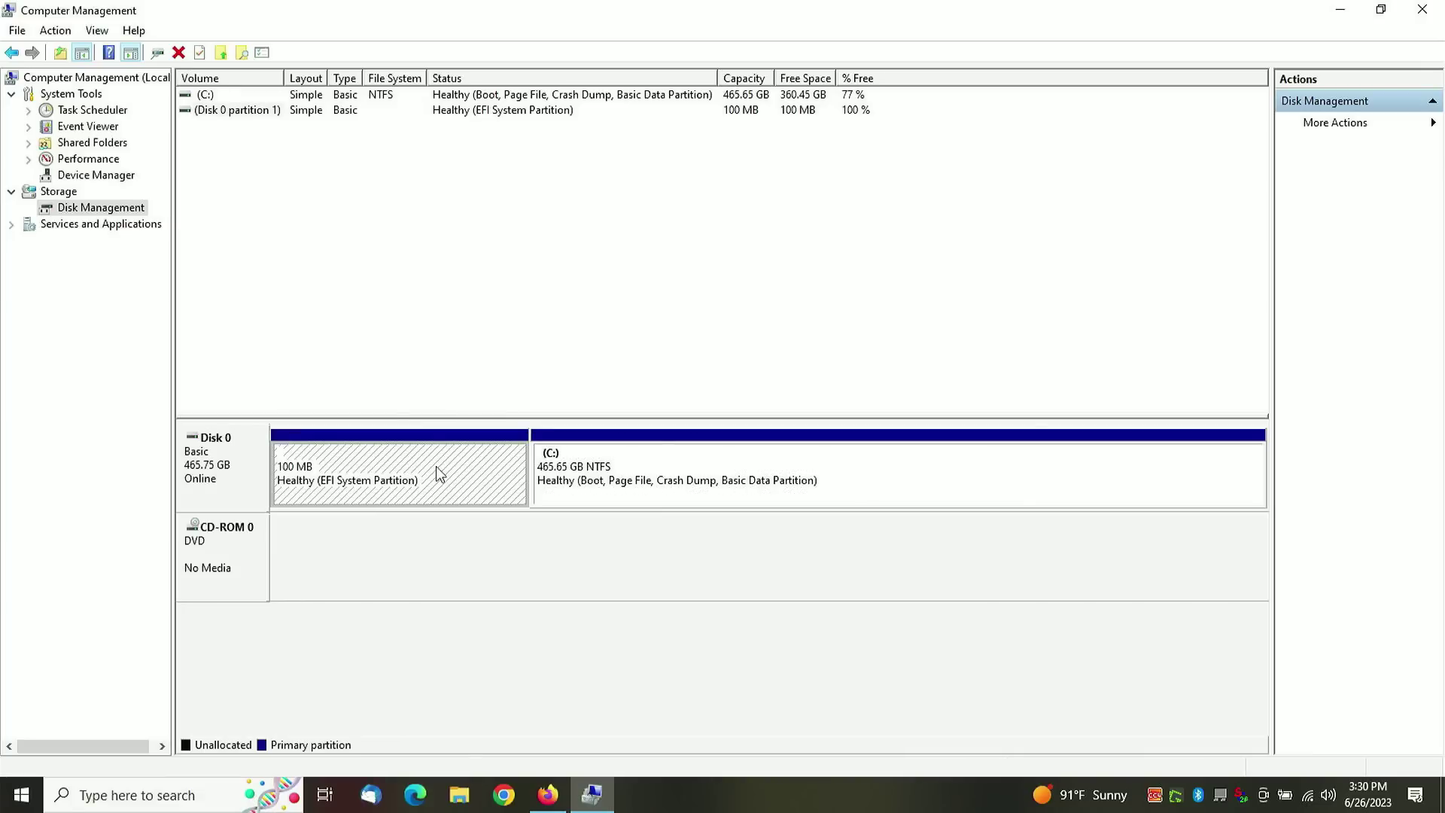
{"action": "left_click", "coordinate": [579, 464]}
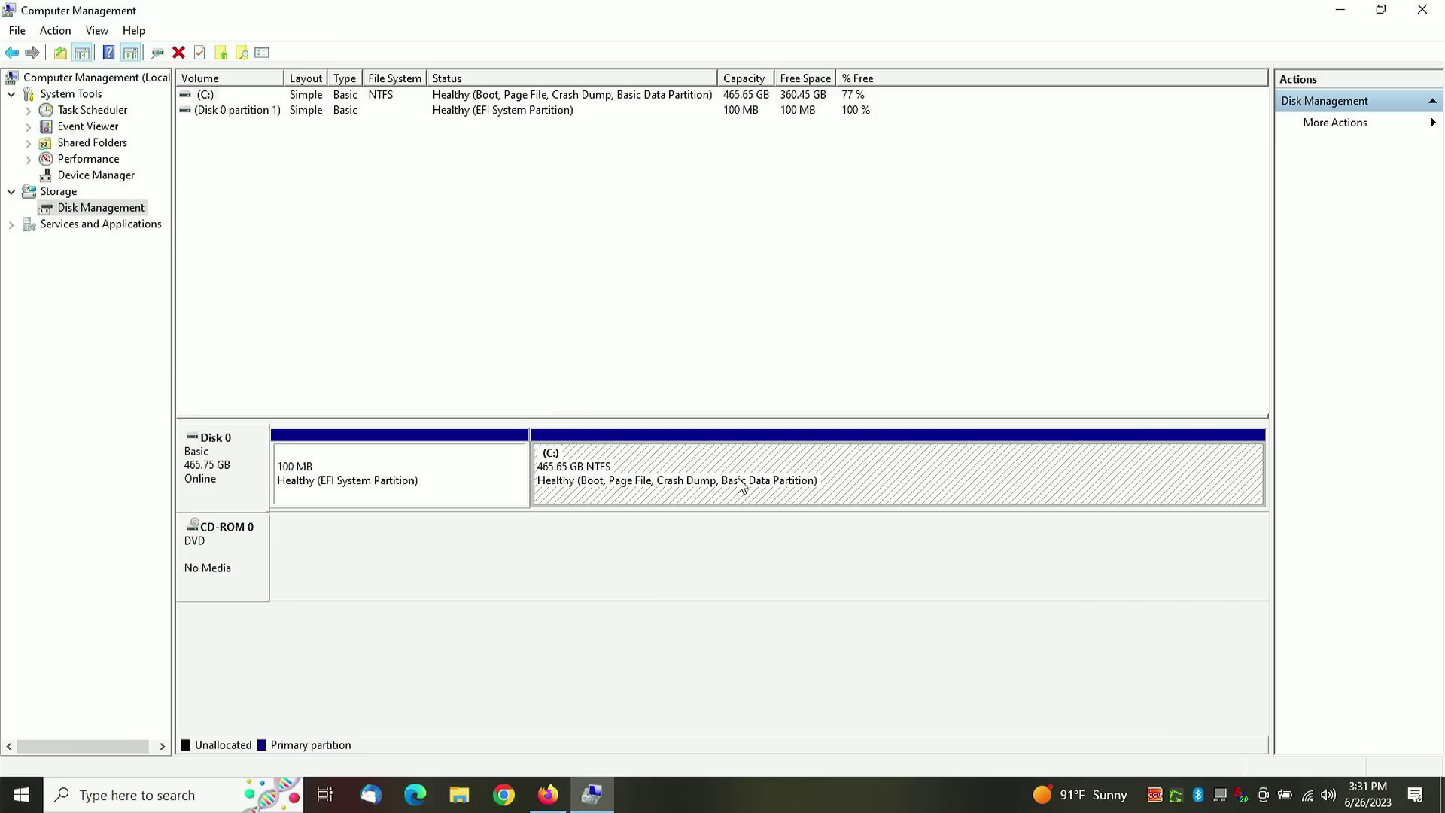
Step: Shrink C: by 359078 MB to 114.98 GB, leaving 350.66 GB unallocated on Disk 0
{"action": "right_click", "coordinate": [741, 486]}
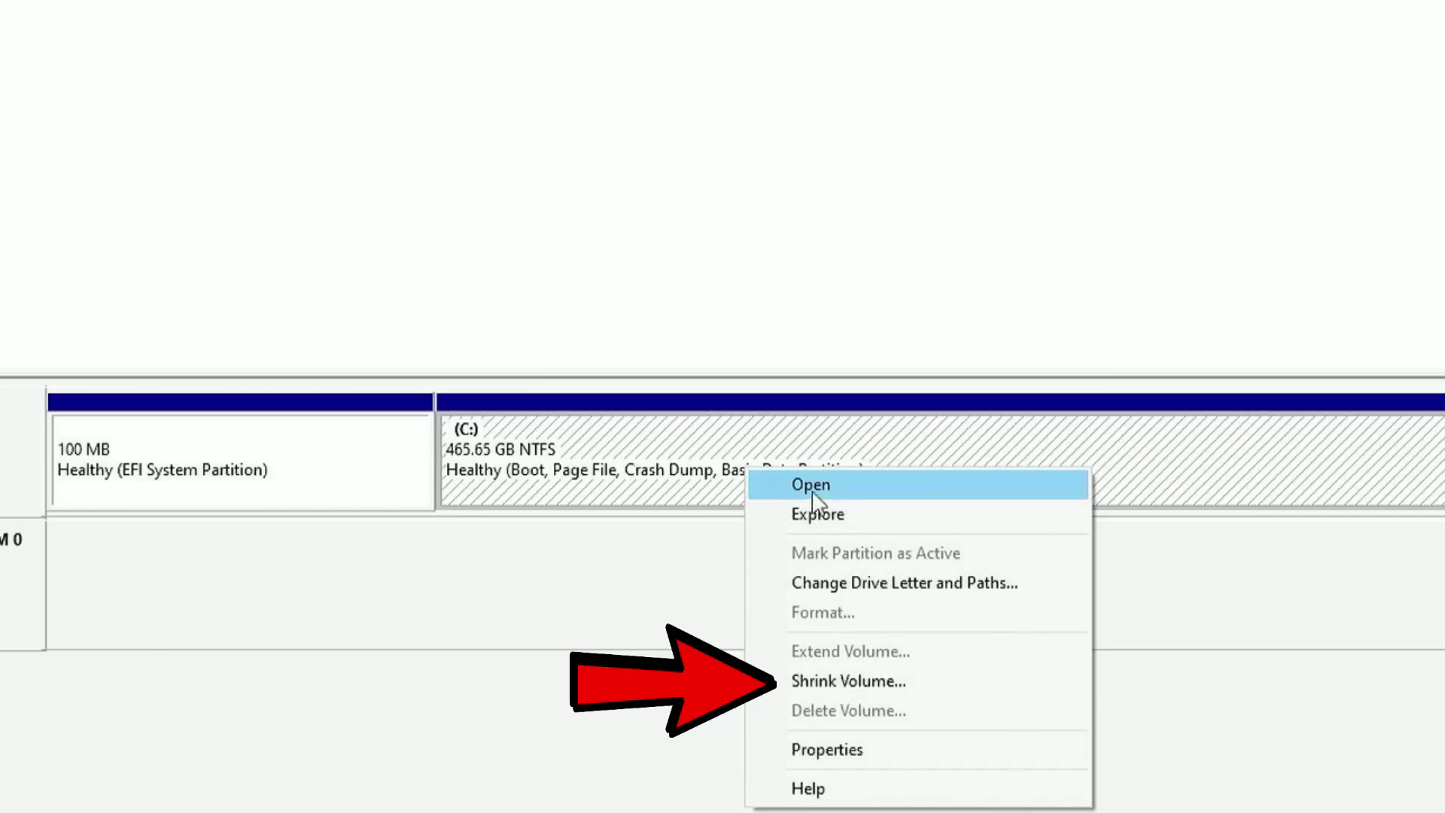
{"action": "left_click", "coordinate": [833, 675]}
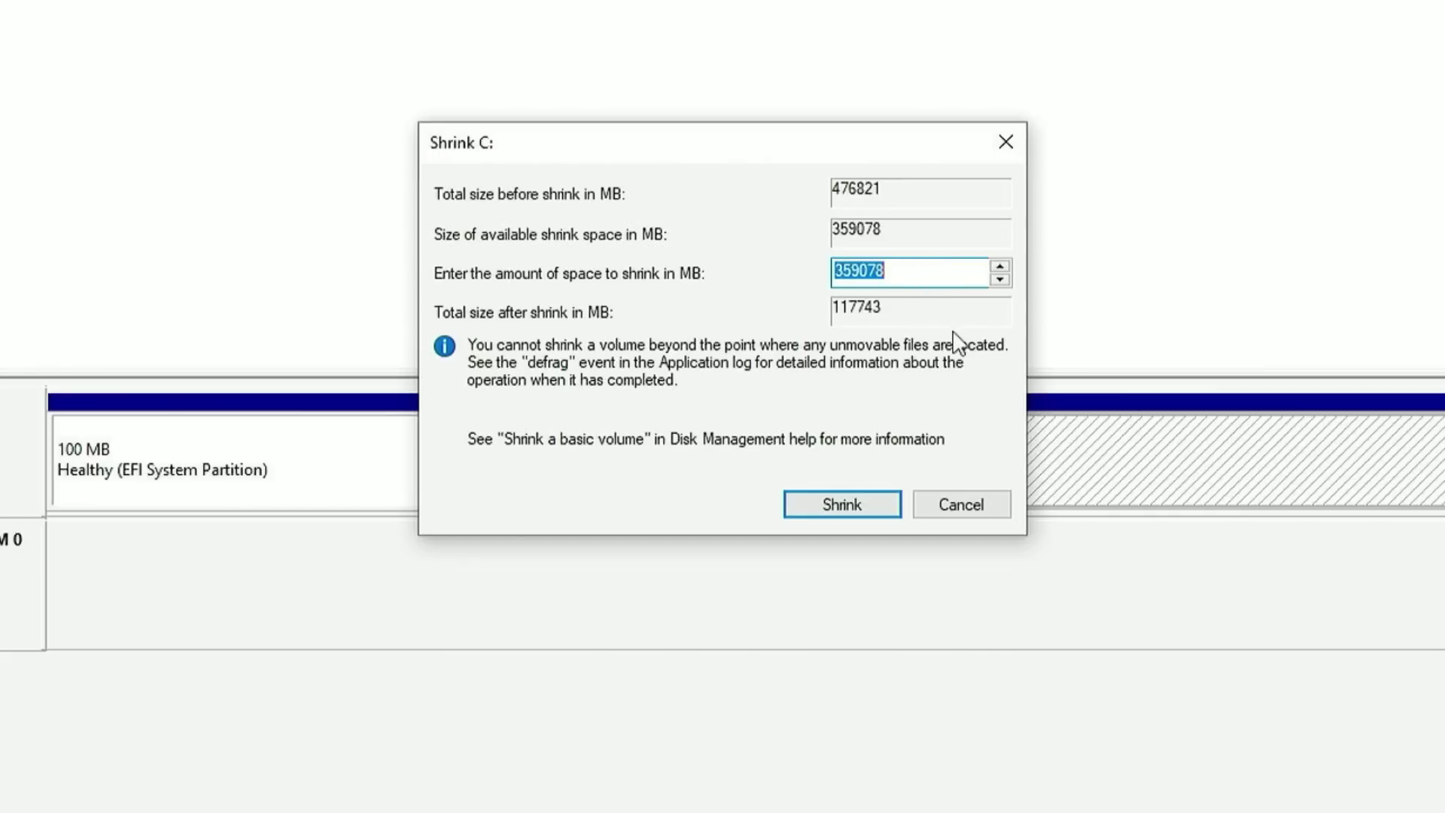
{"action": "left_click", "coordinate": [863, 511]}
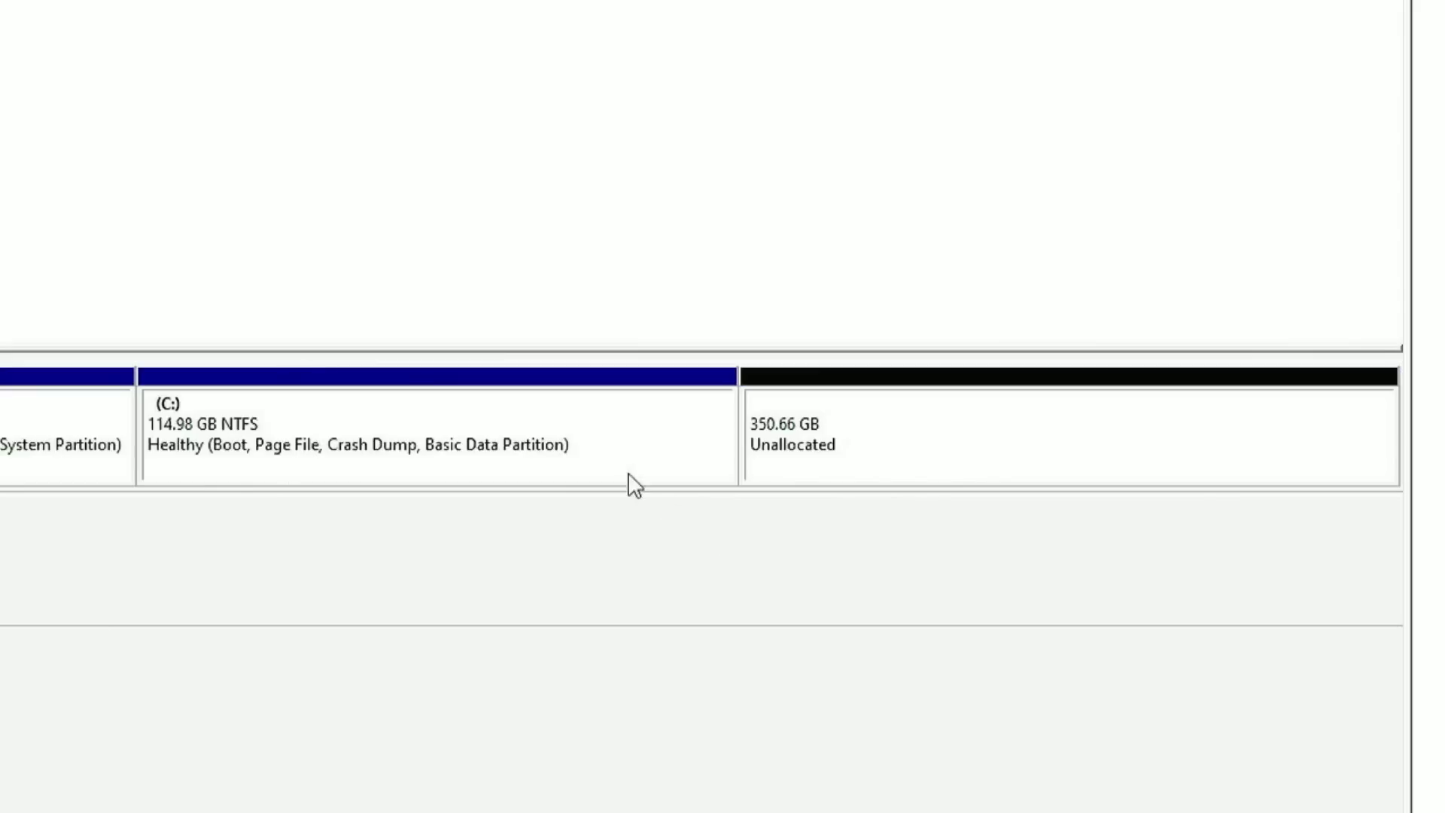
{"action": "left_click", "coordinate": [598, 442]}
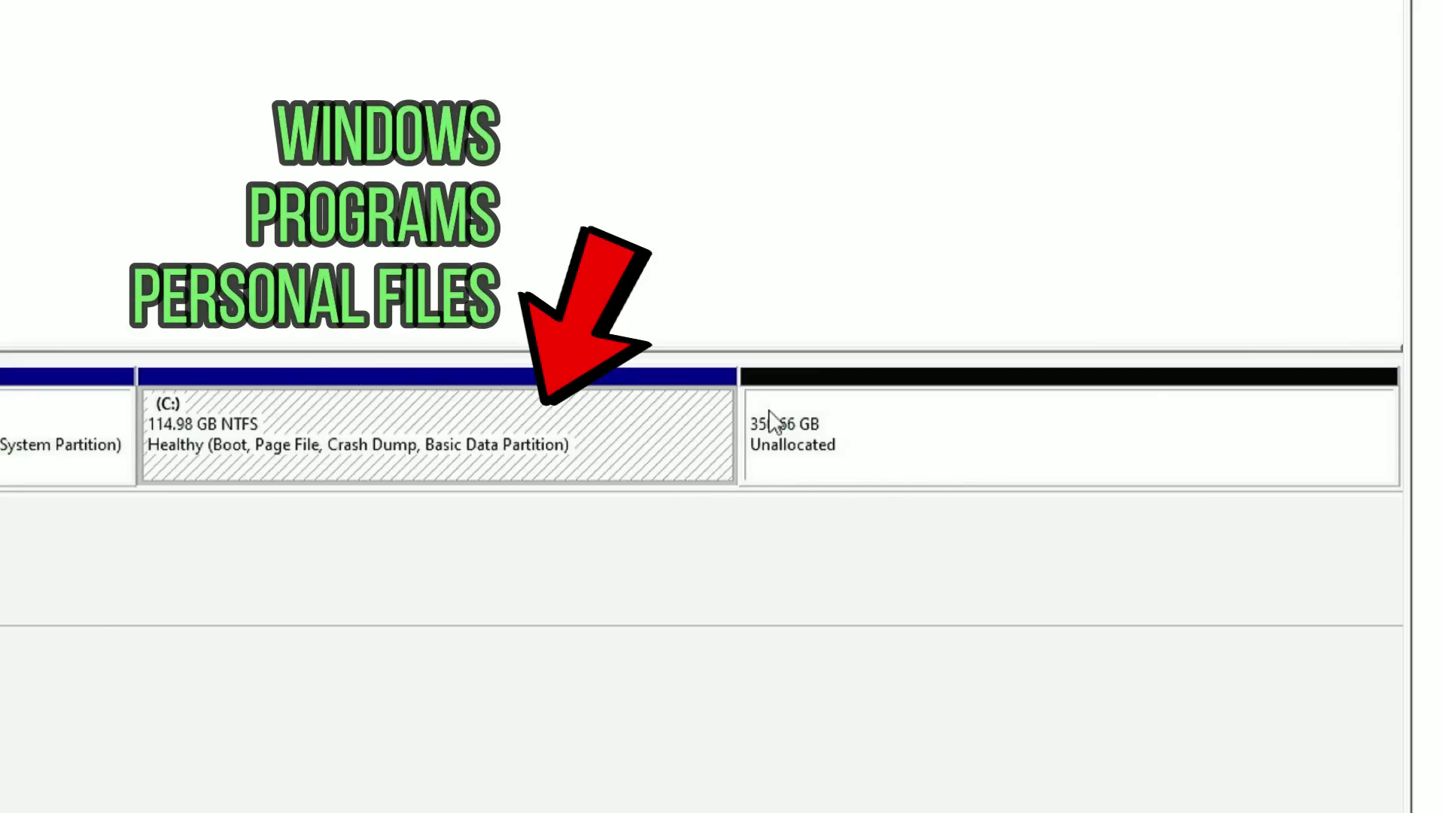
{"action": "left_click", "coordinate": [986, 418]}
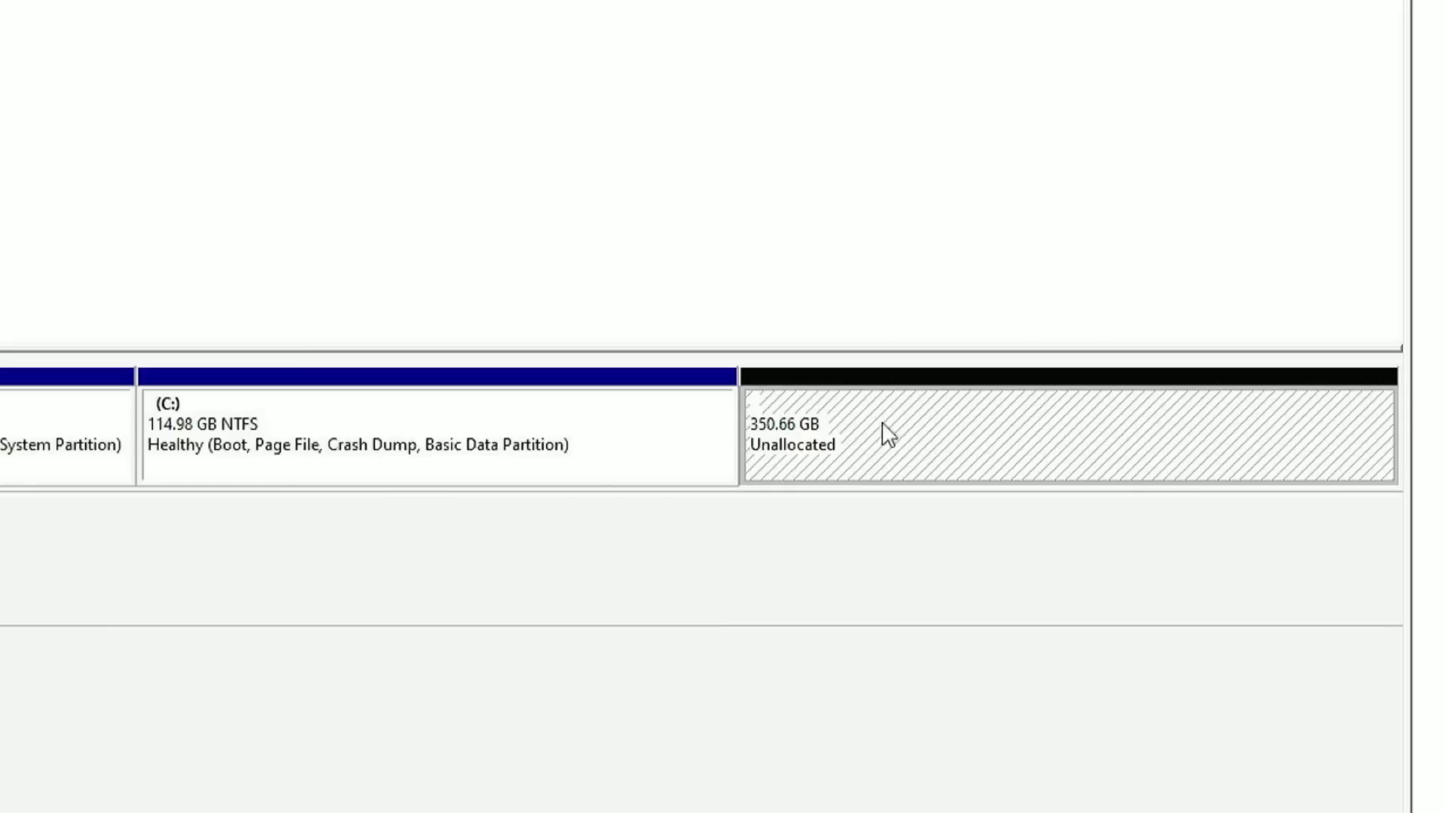
{"action": "left_click", "coordinate": [664, 447]}
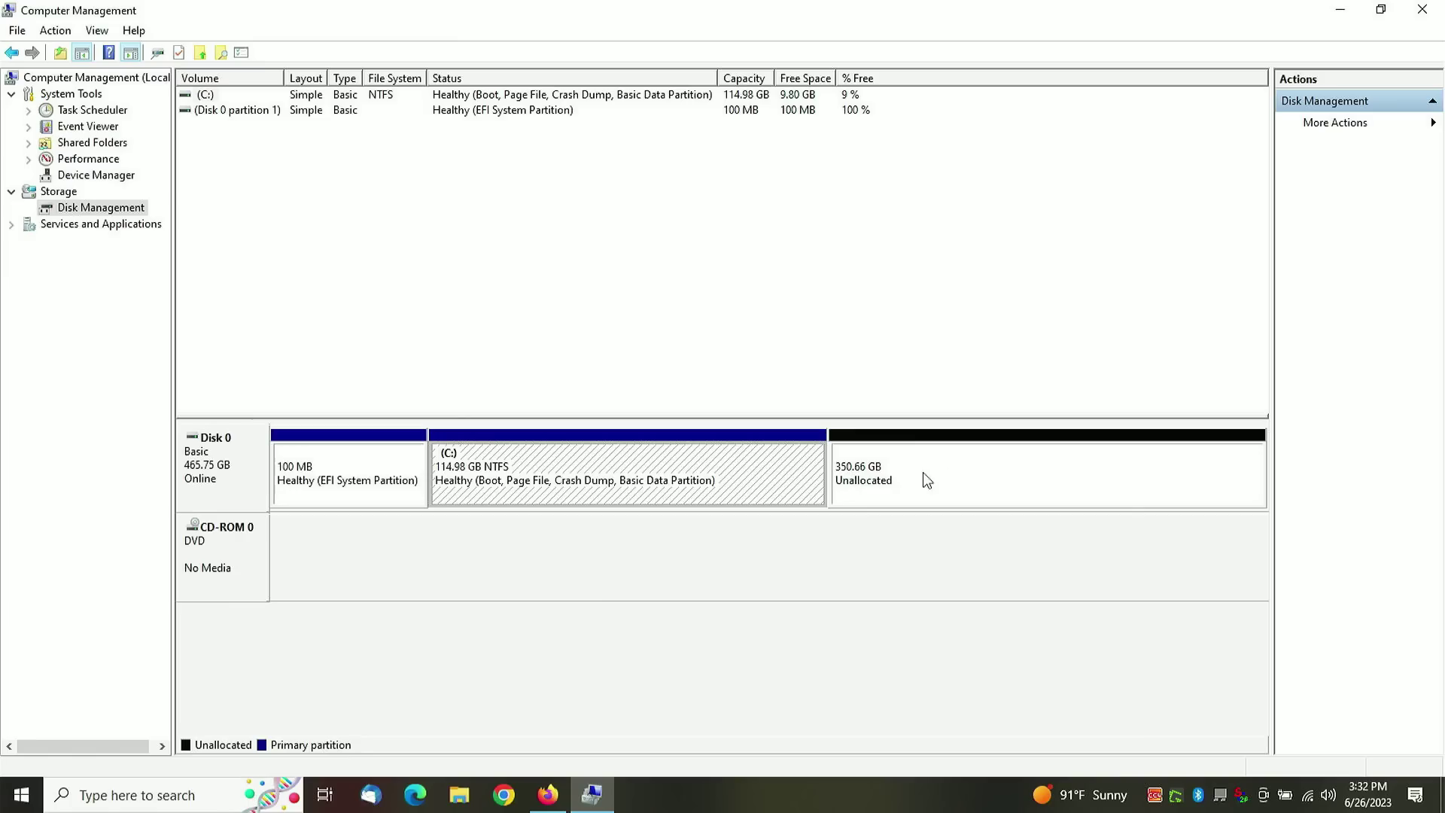
{"action": "left_click", "coordinate": [900, 484]}
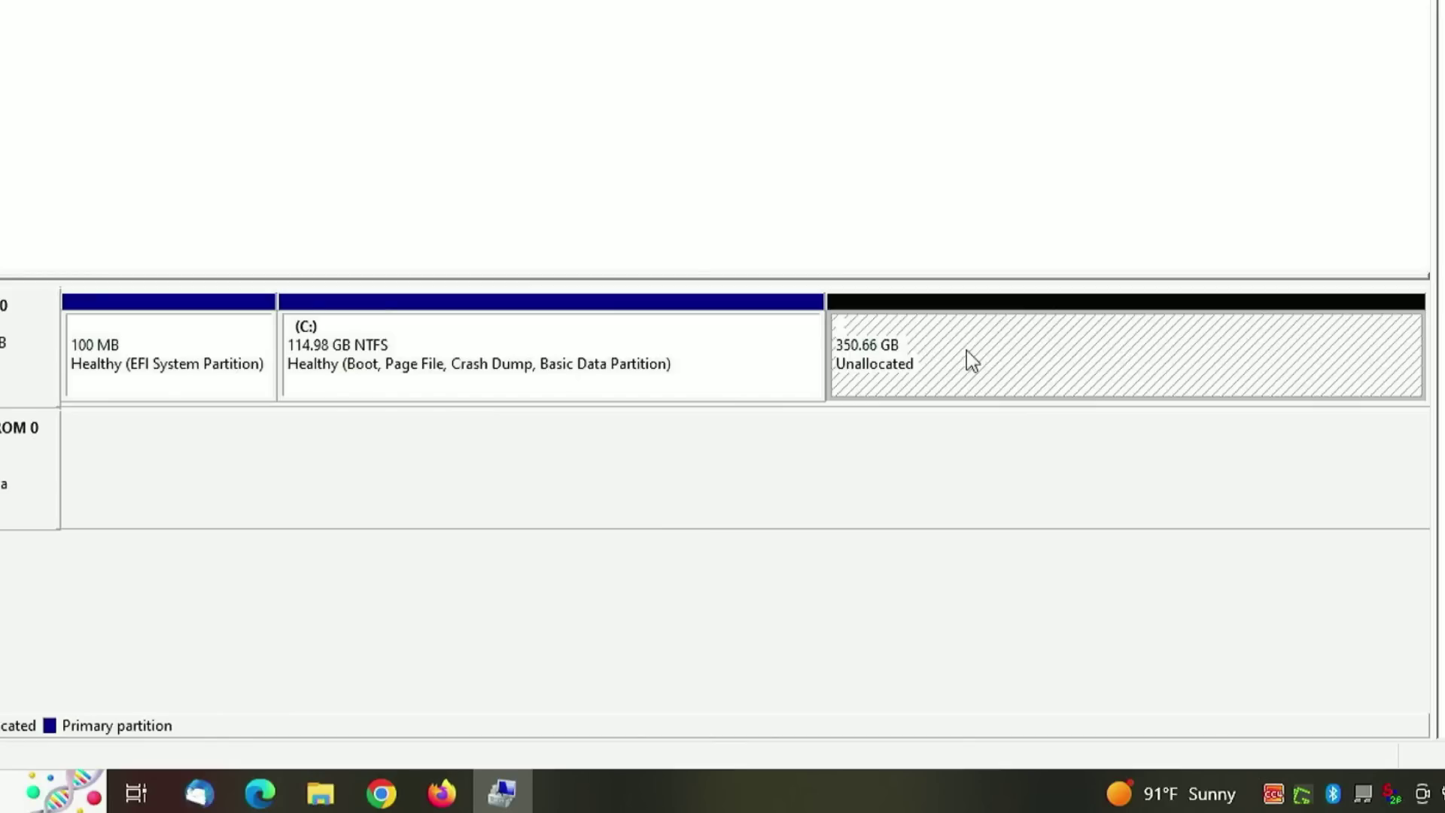
{"action": "right_click", "coordinate": [930, 471]}
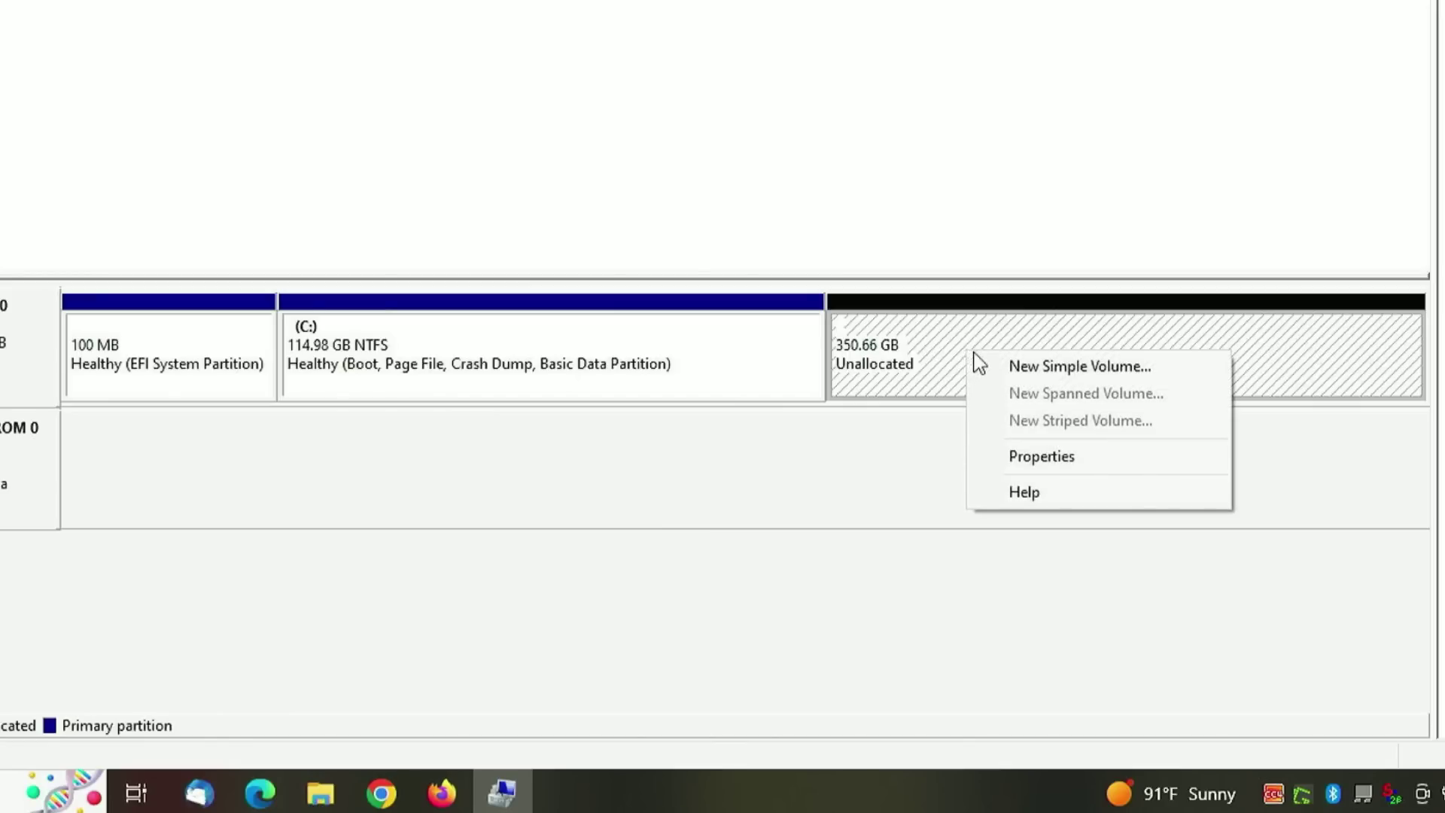
Step: Start a new simple volume using the full 359078 MB and assign it drive letter D
{"action": "left_click", "coordinate": [1058, 370]}
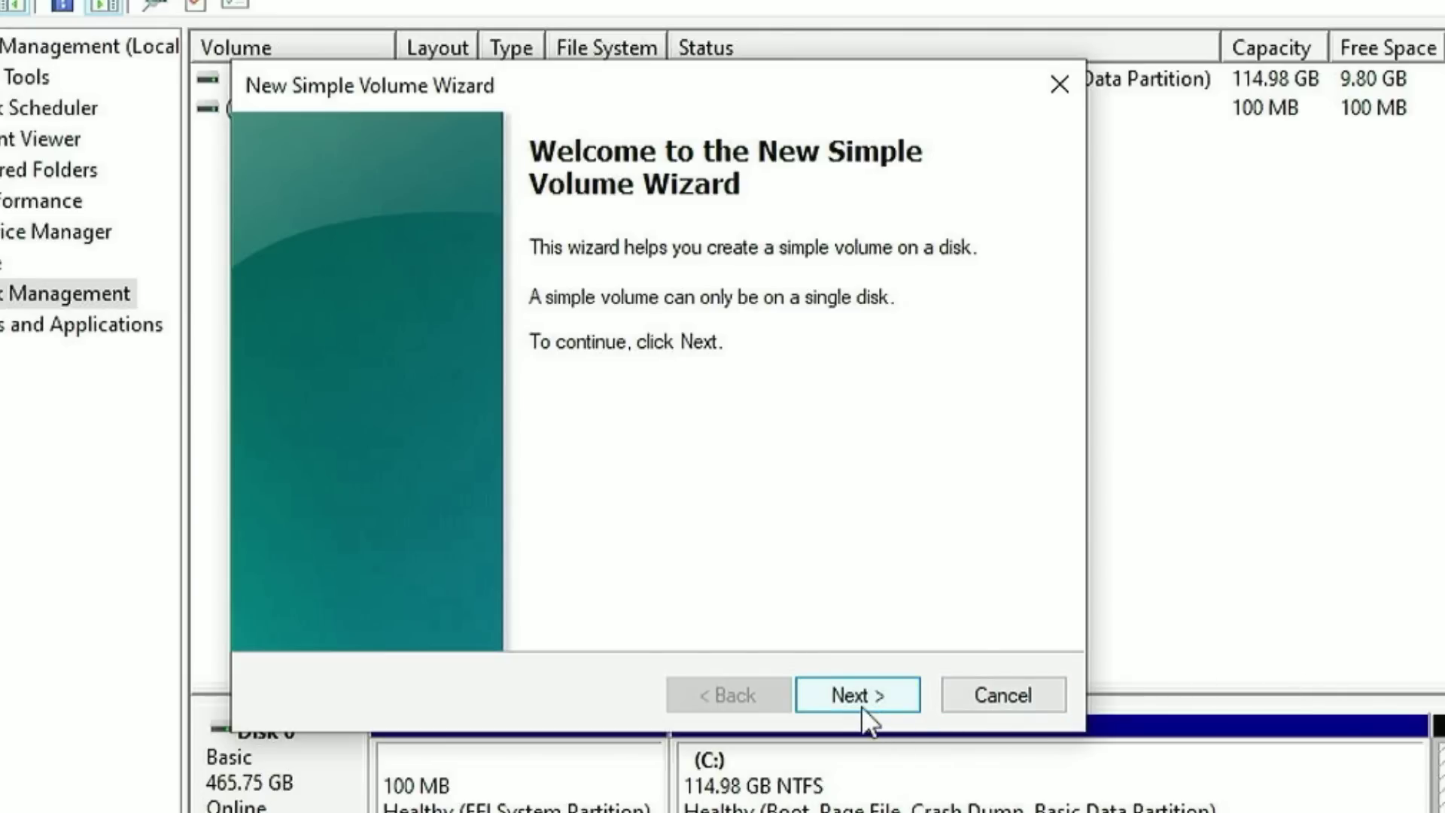
{"action": "left_click", "coordinate": [859, 698]}
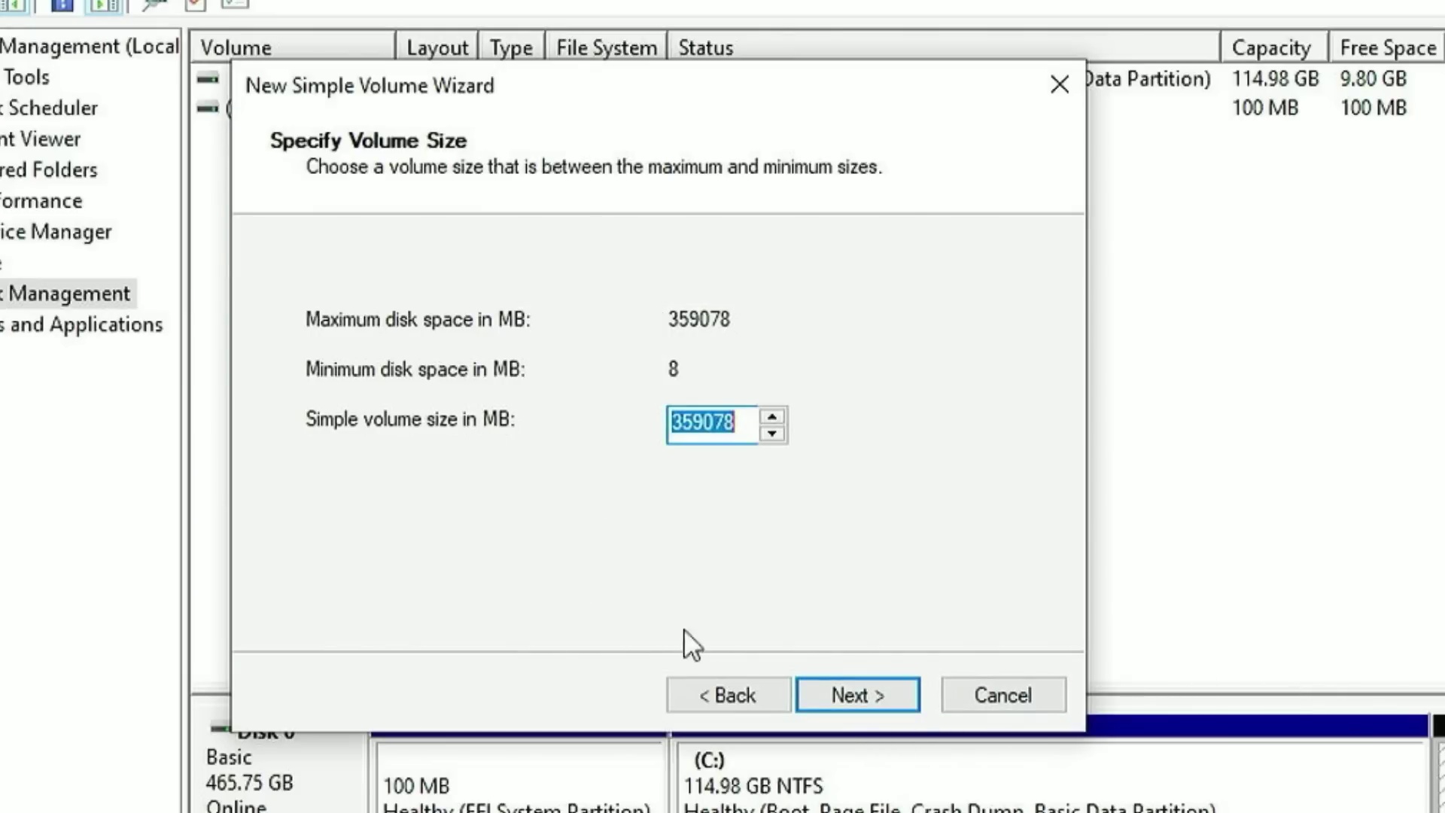
{"action": "left_click", "coordinate": [861, 689]}
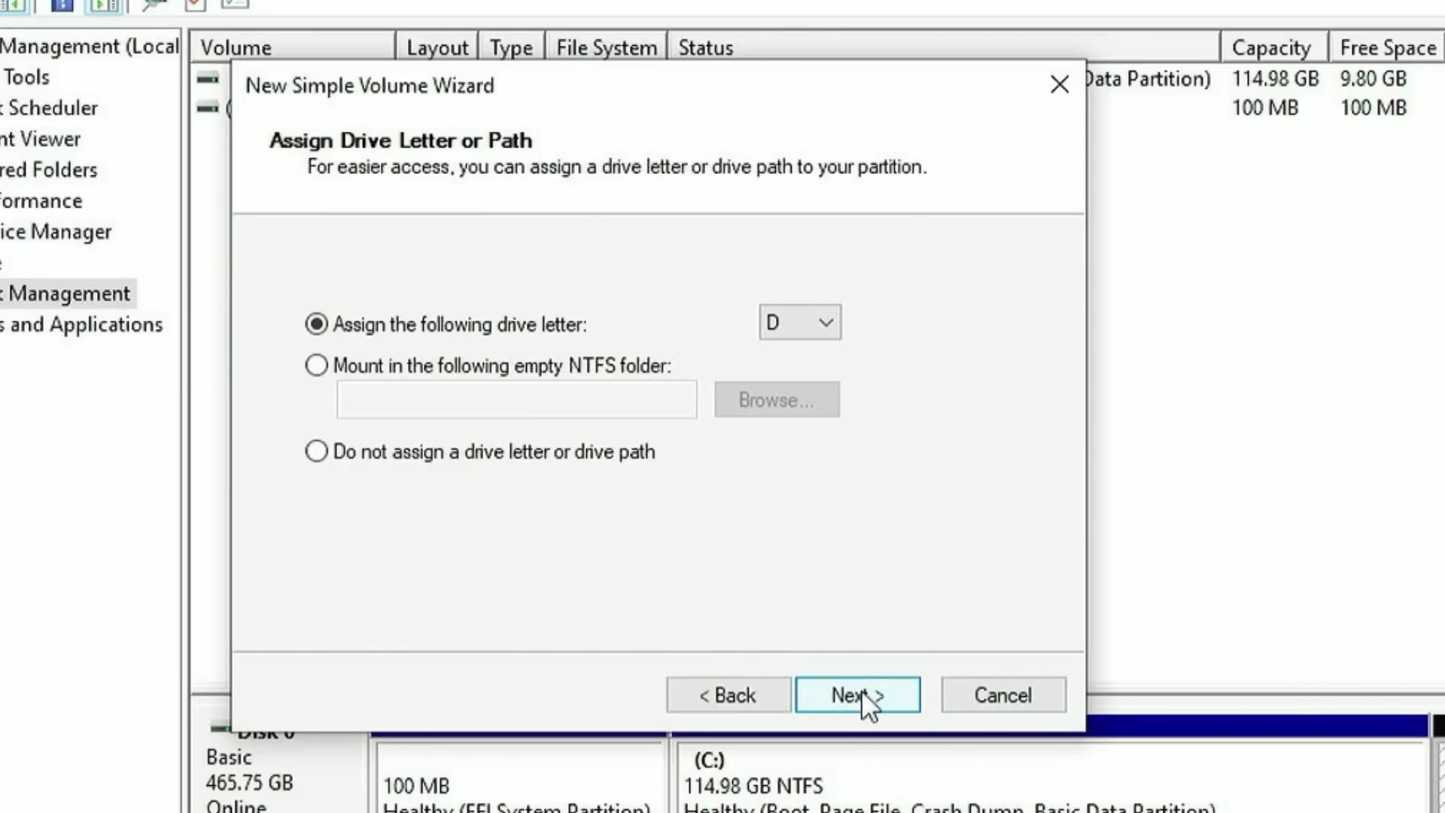
{"action": "left_click", "coordinate": [818, 322]}
{"action": "left_click", "coordinate": [821, 329]}
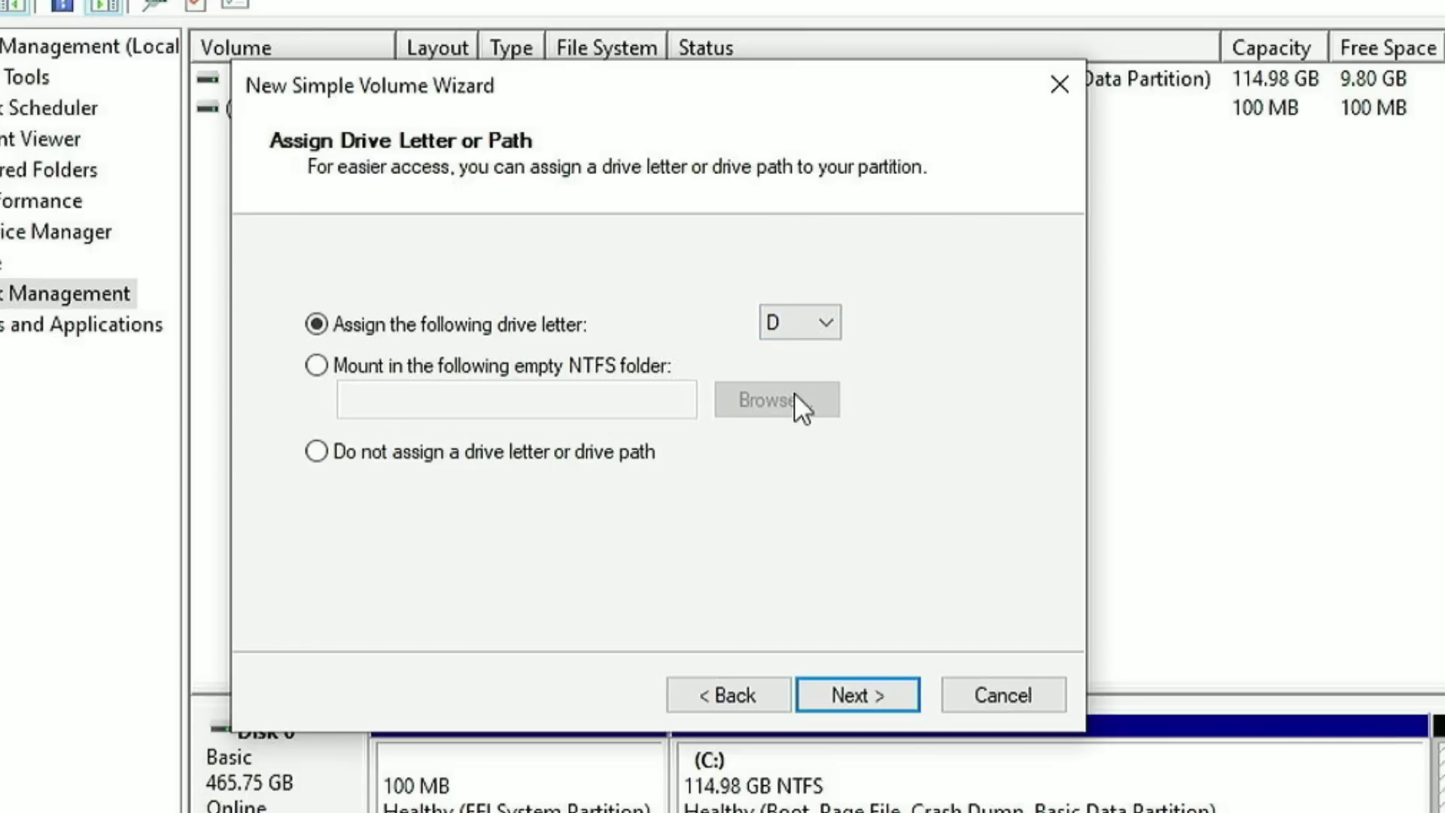
{"action": "left_click", "coordinate": [857, 690]}
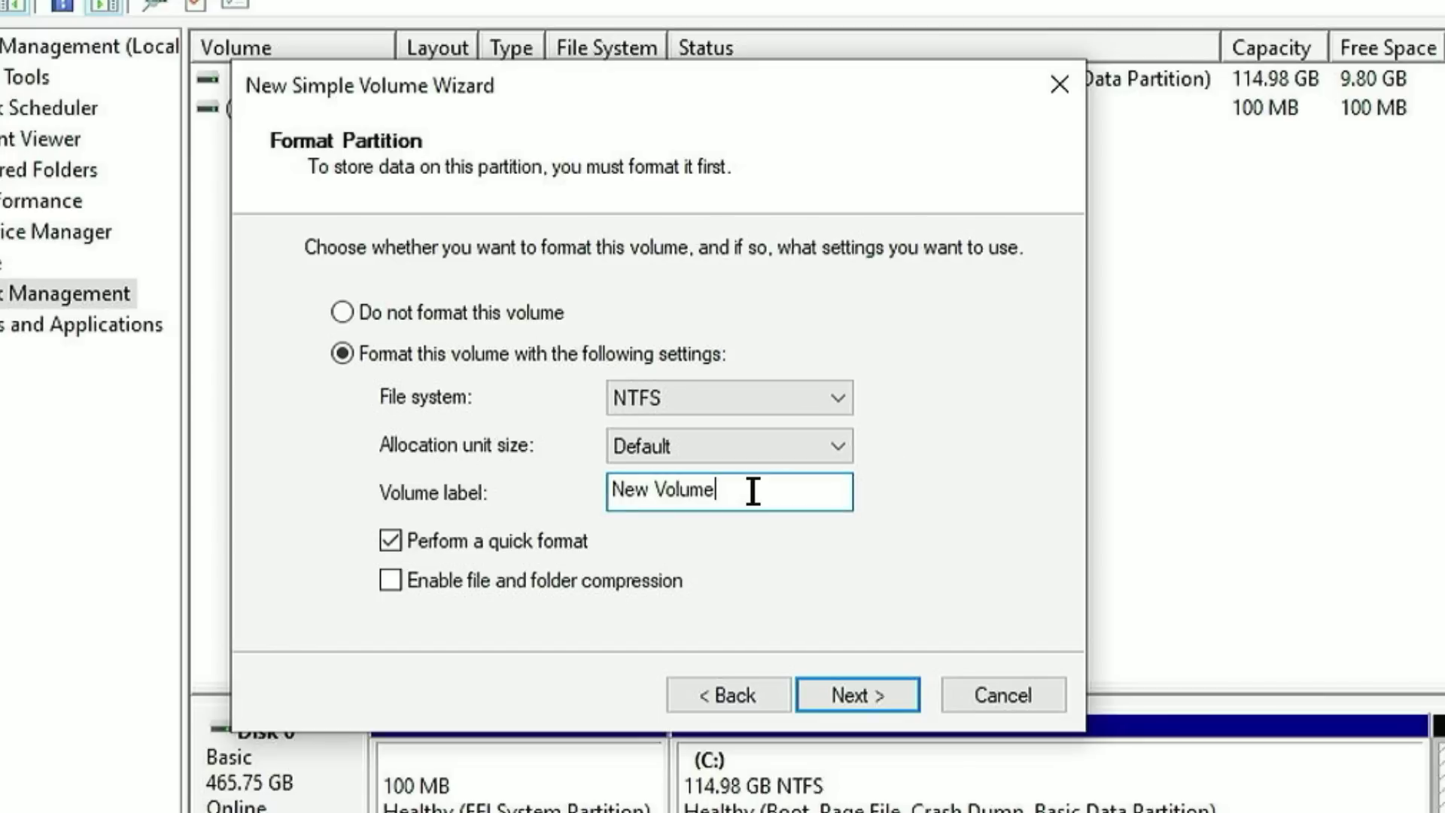
Step: Label the NTFS volume STORAGE and create it
{"action": "left_click_drag", "start_coordinate": [752, 490], "coordinate": [603, 497]}
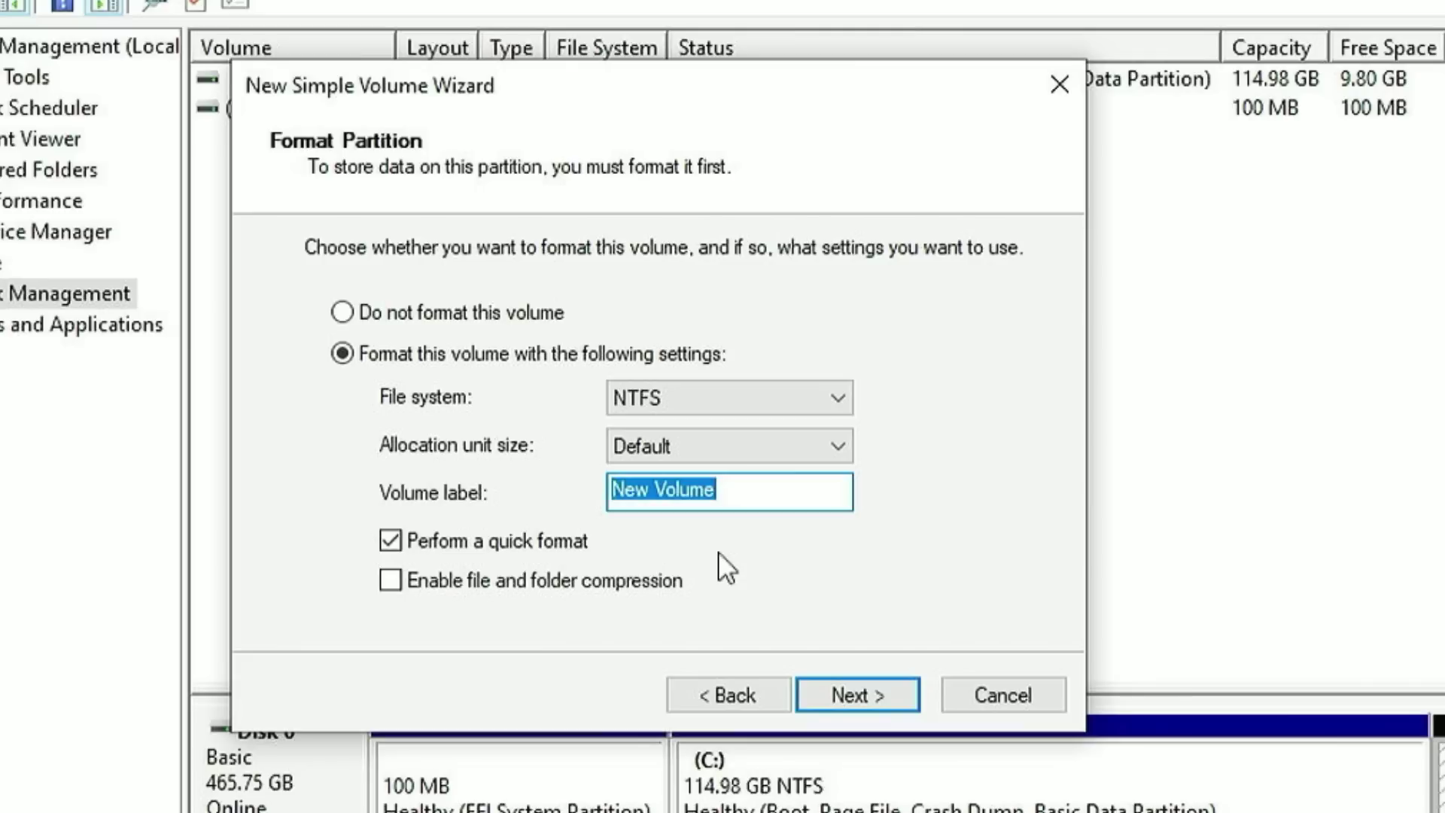
{"action": "type", "text": "STORAGE"}
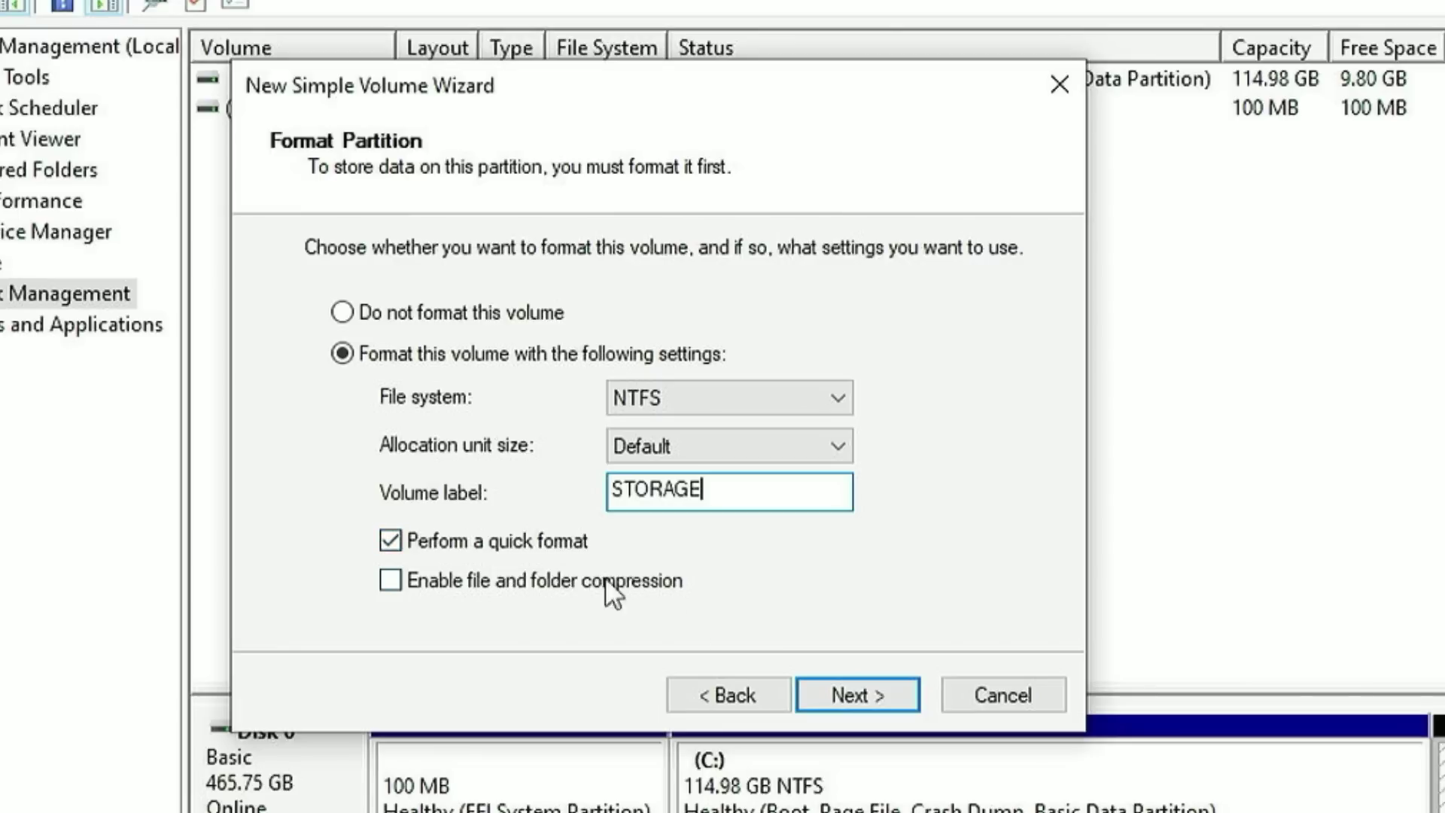
{"action": "left_click", "coordinate": [843, 698]}
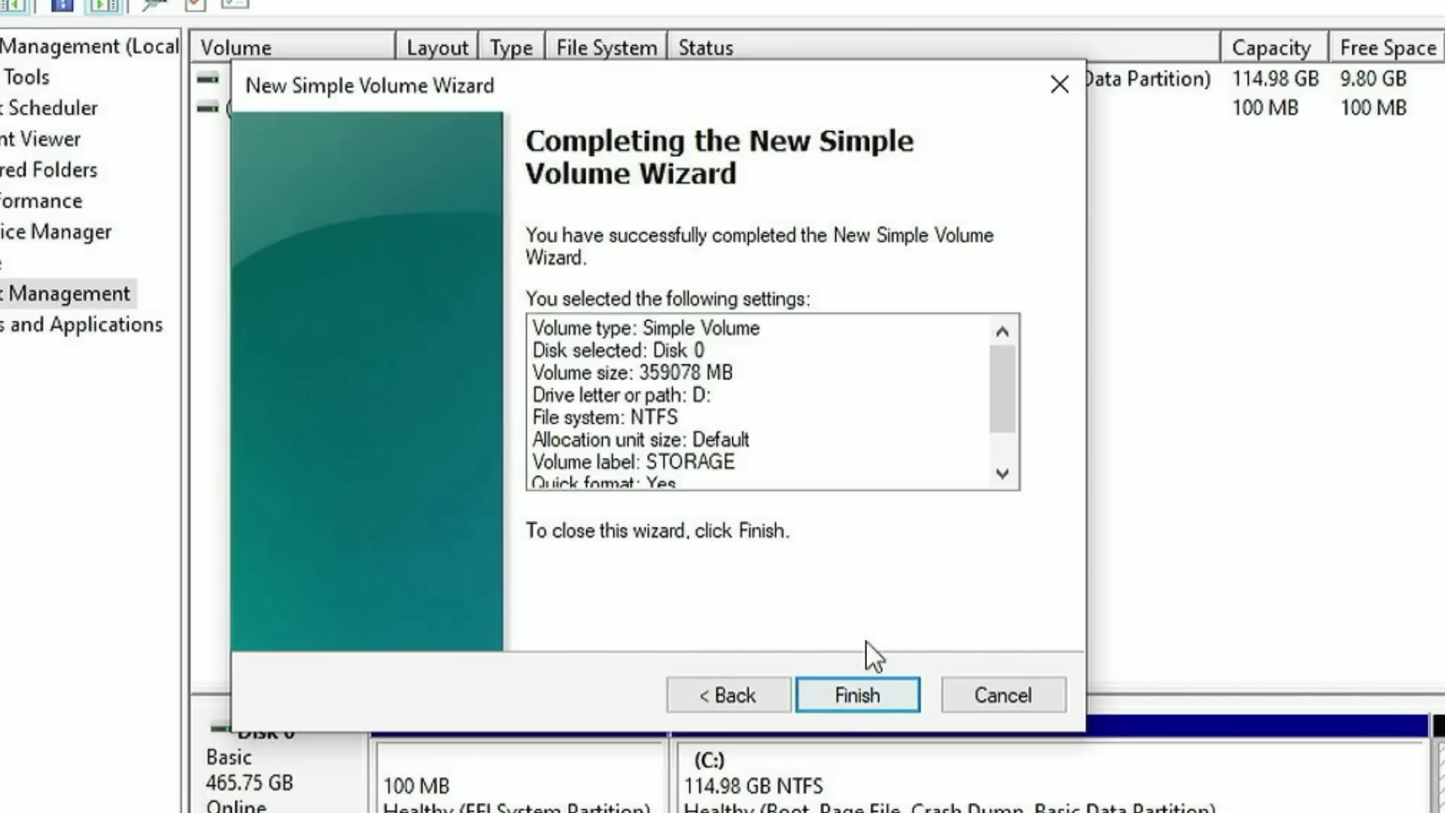
{"action": "left_click", "coordinate": [858, 692]}
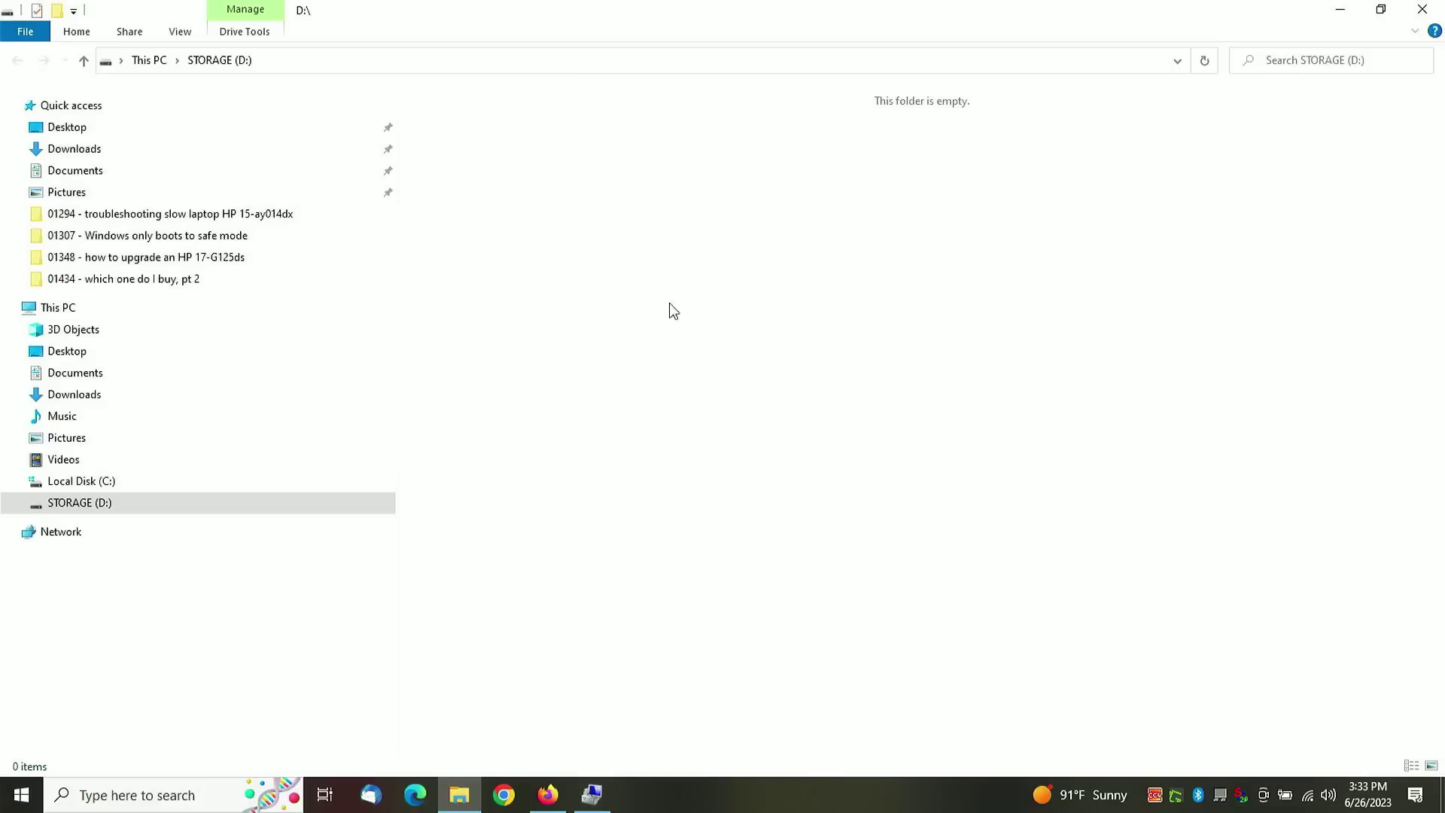
Step: Check STORAGE (D:) beside Local Disk (C:) under This PC, then close Computer Management
{"action": "key", "text": "alt+Up"}
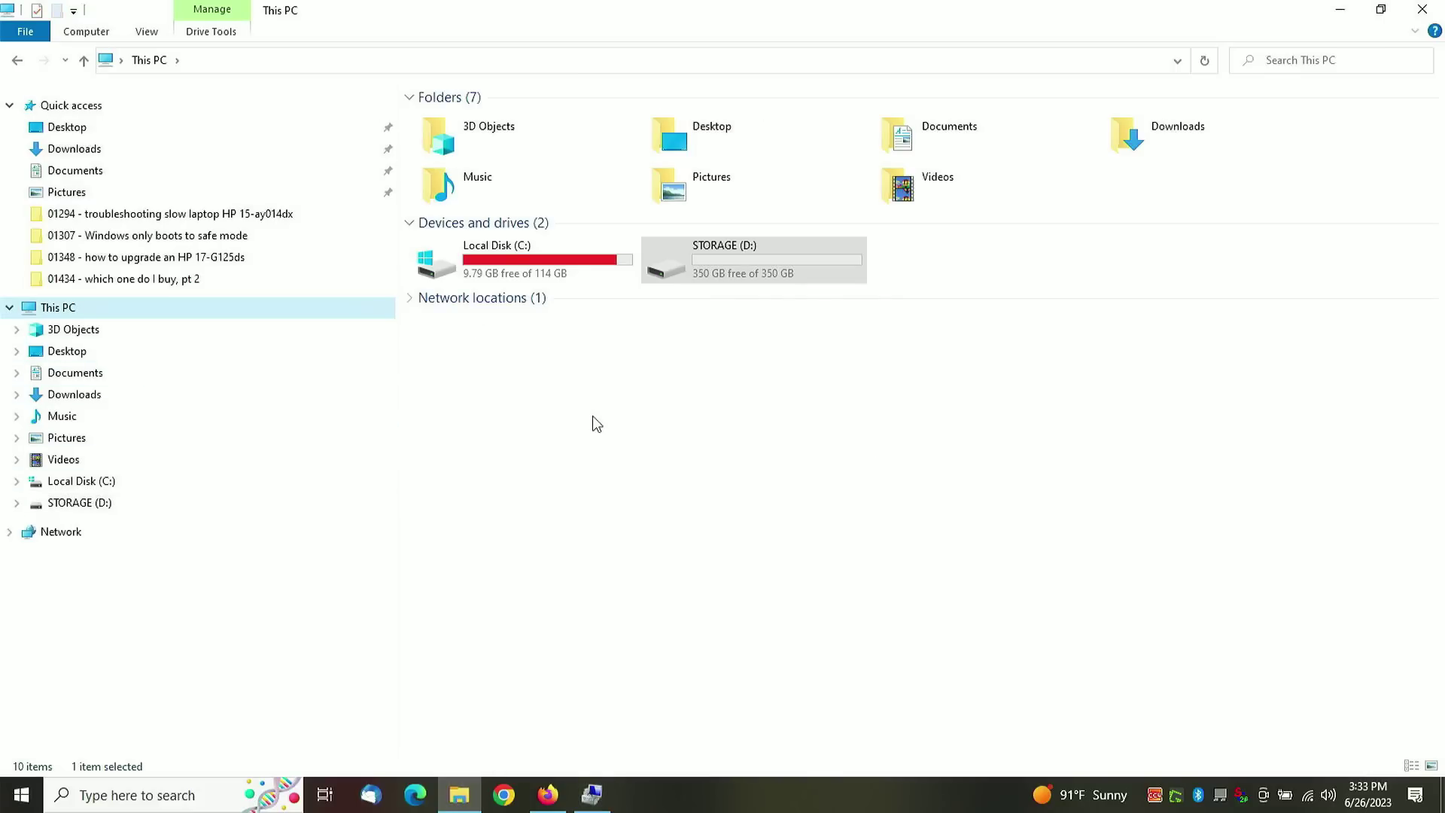
{"action": "left_click", "coordinate": [596, 424]}
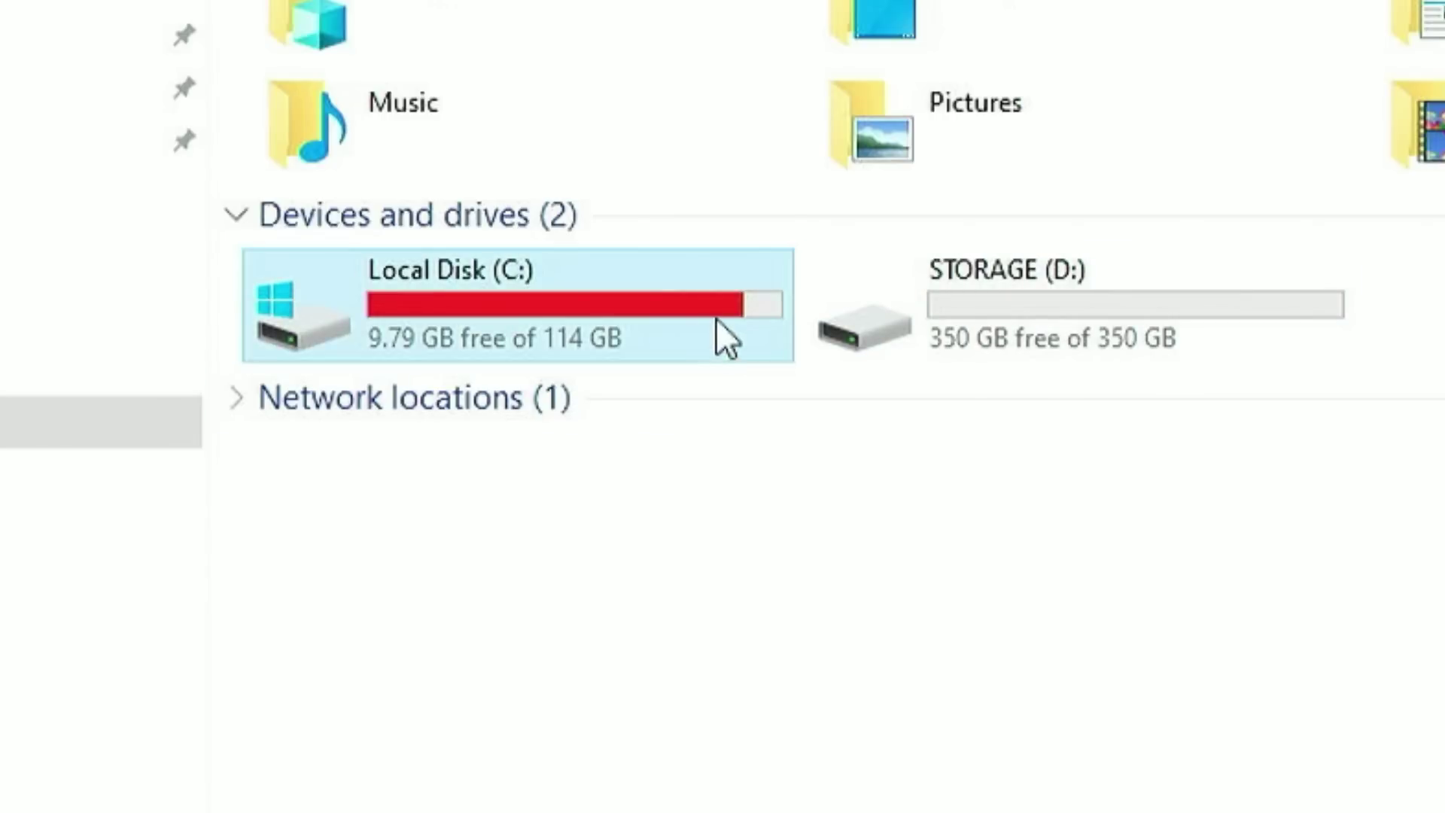
{"action": "left_click", "coordinate": [963, 313]}
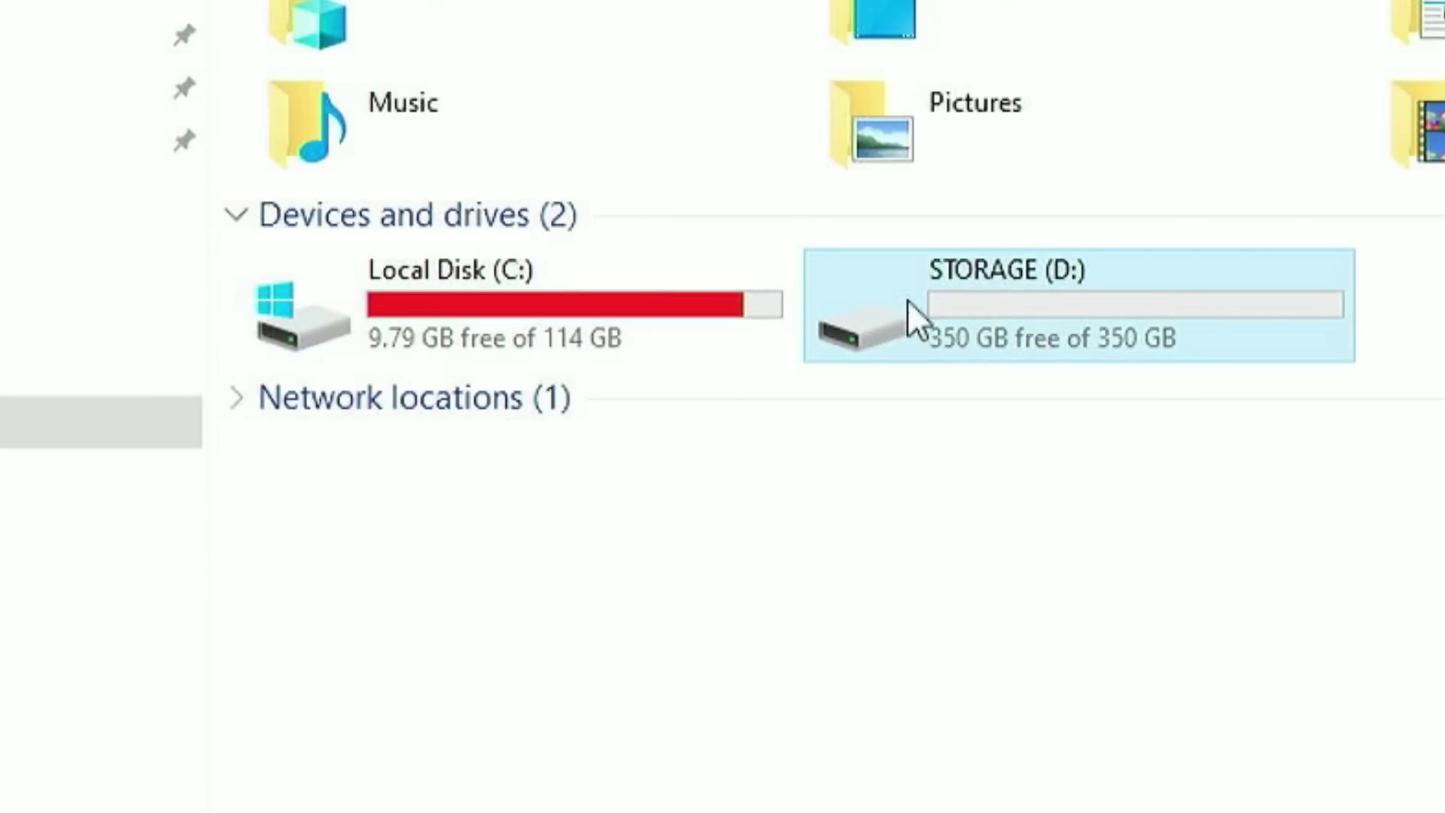
{"action": "key", "text": "Tab"}
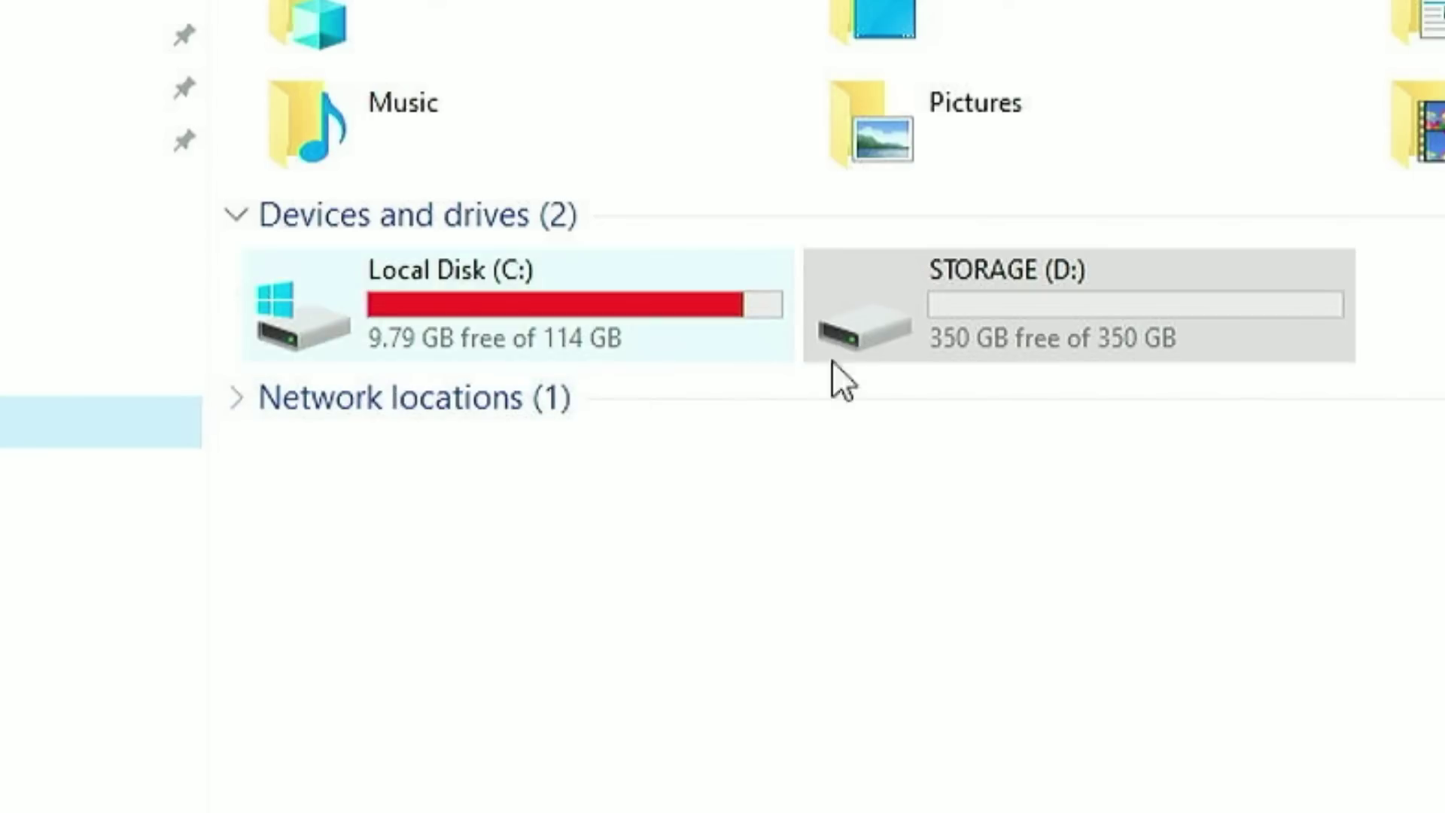
{"action": "left_click", "coordinate": [697, 300]}
{"action": "left_click", "coordinate": [1017, 273]}
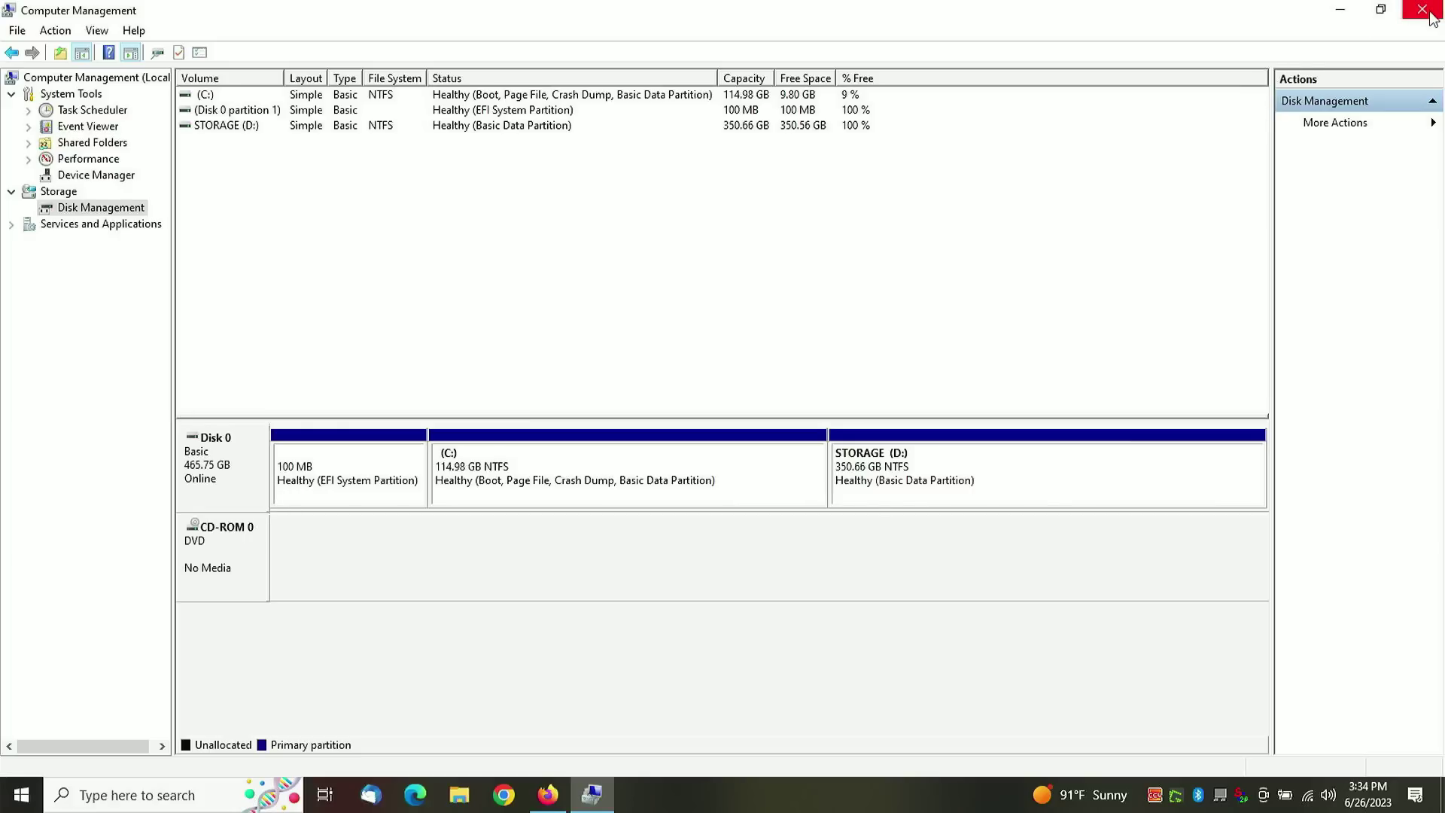
{"action": "left_click", "coordinate": [1422, 9]}
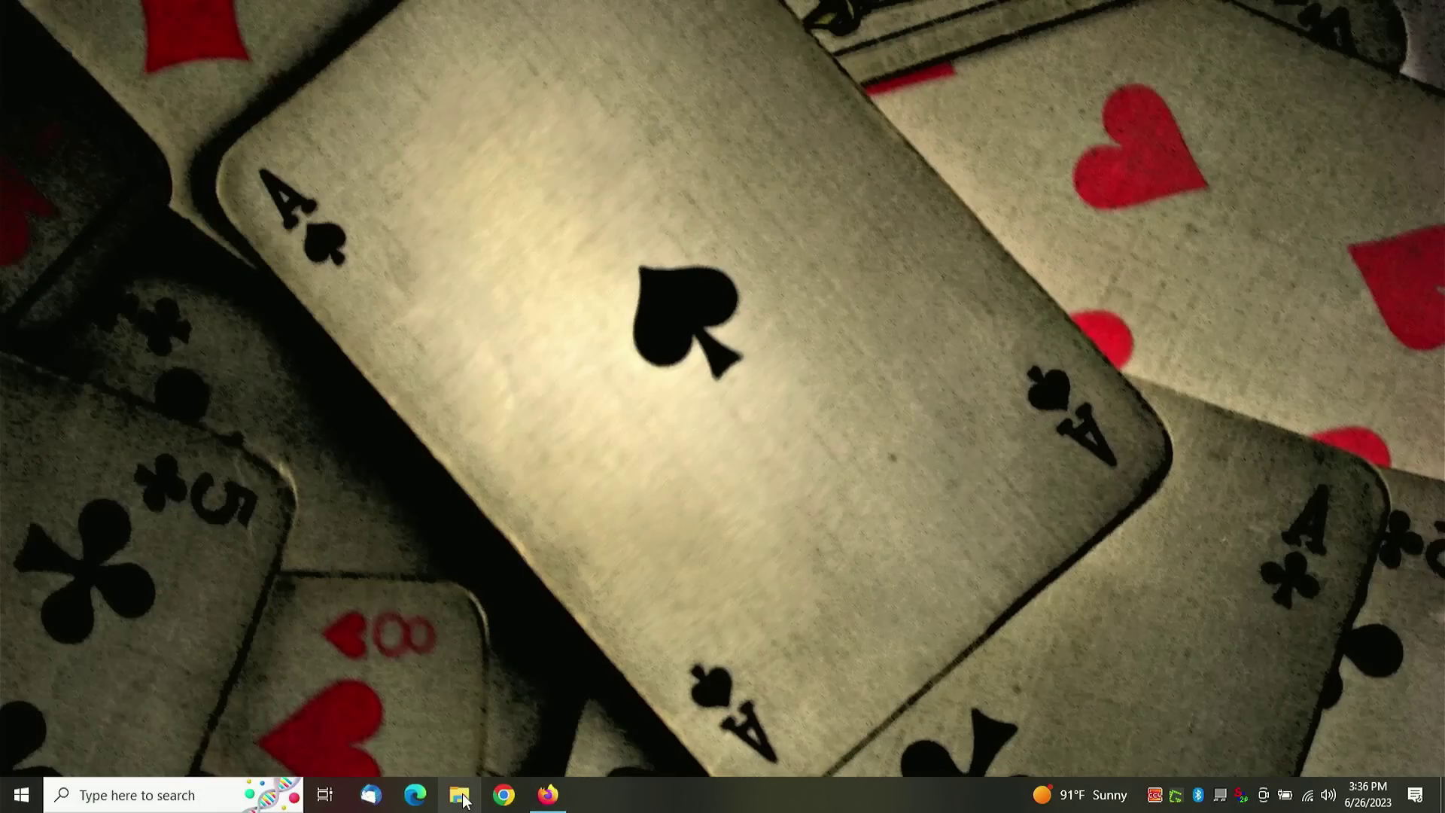
Step: Reopen File Explorer and browse to the user's profile folder under C:\Users
{"action": "left_click", "coordinate": [463, 797]}
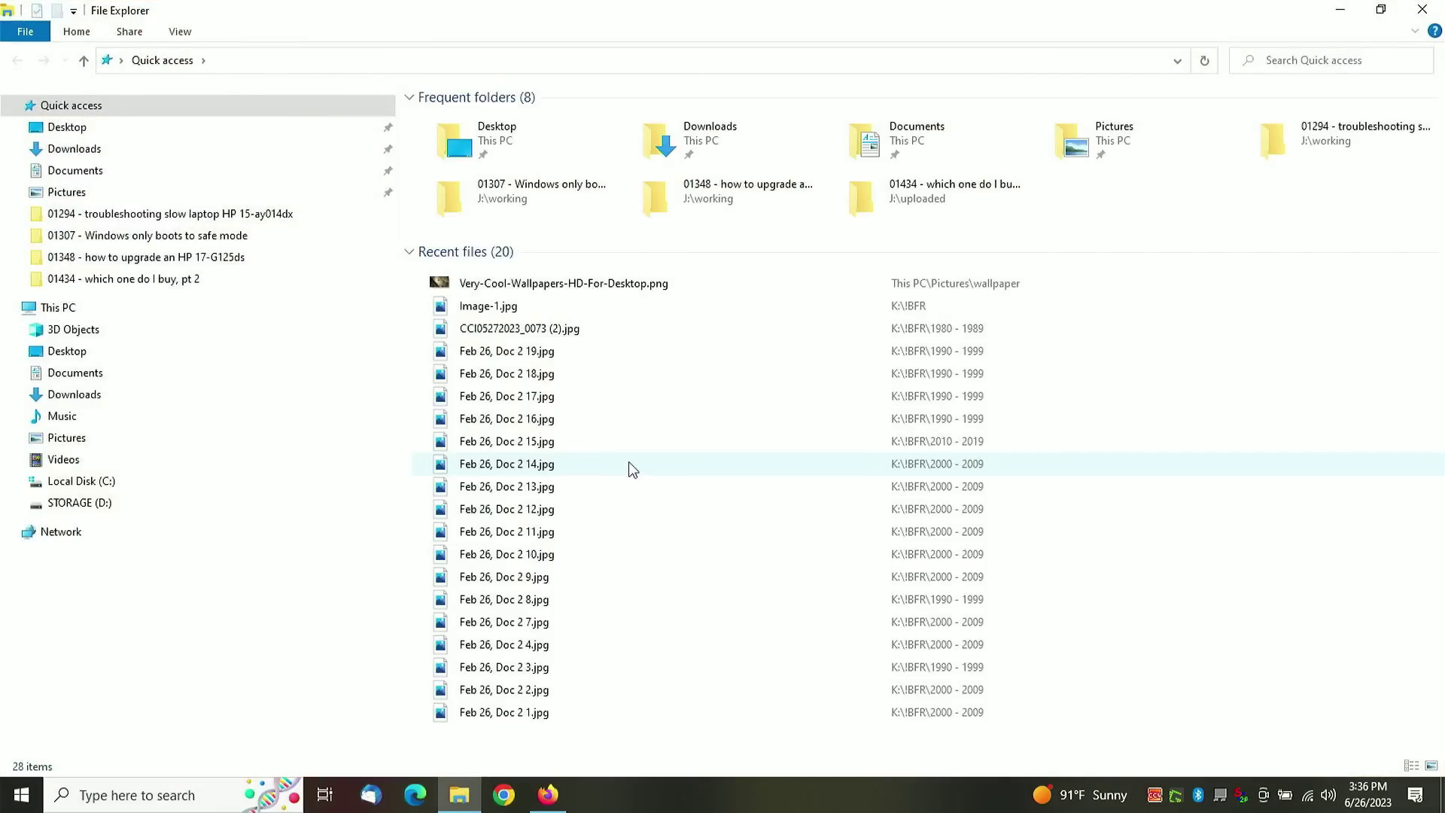
{"action": "left_click", "coordinate": [67, 309]}
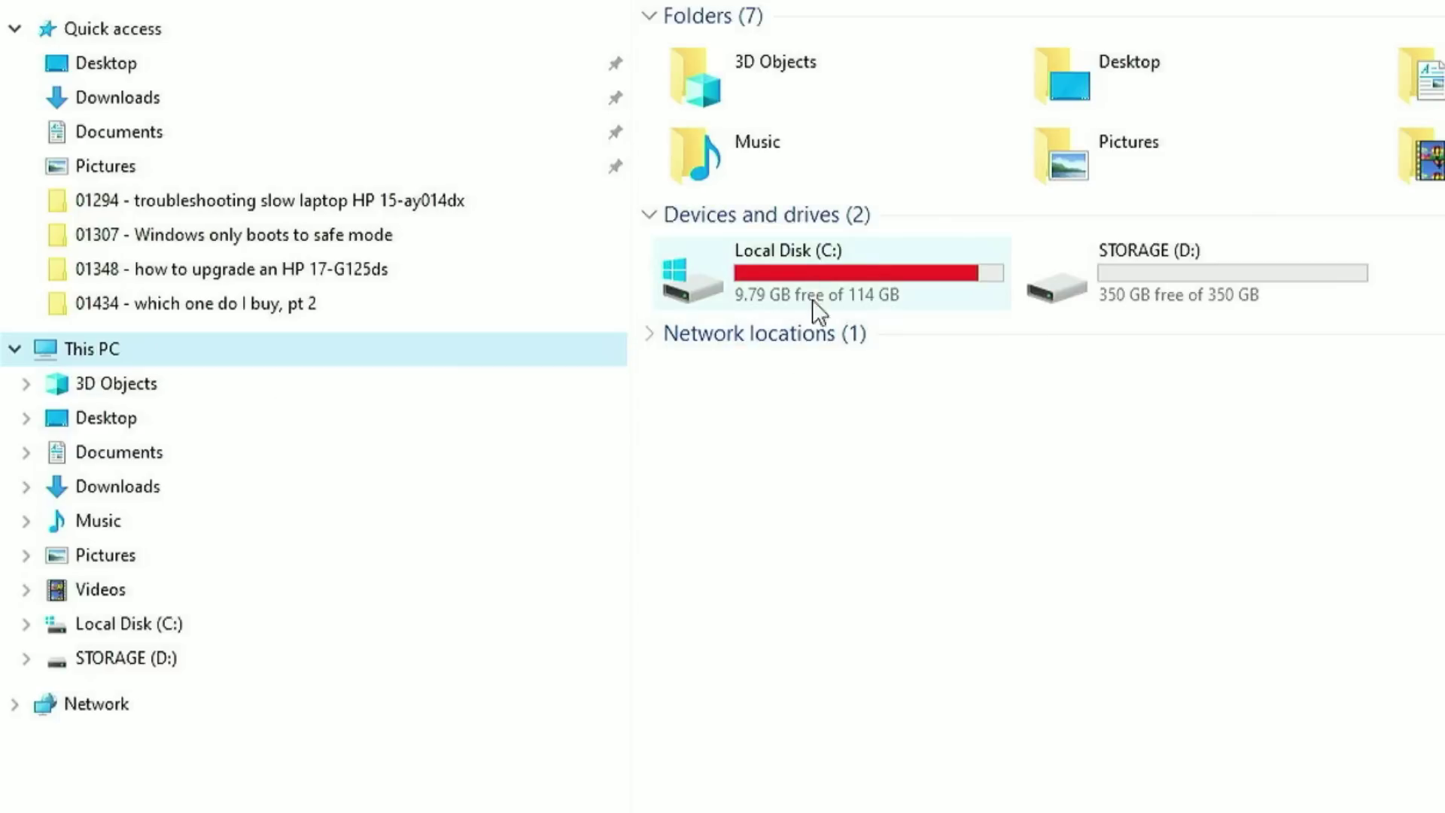
{"action": "mouse_move", "coordinate": [864, 250]}
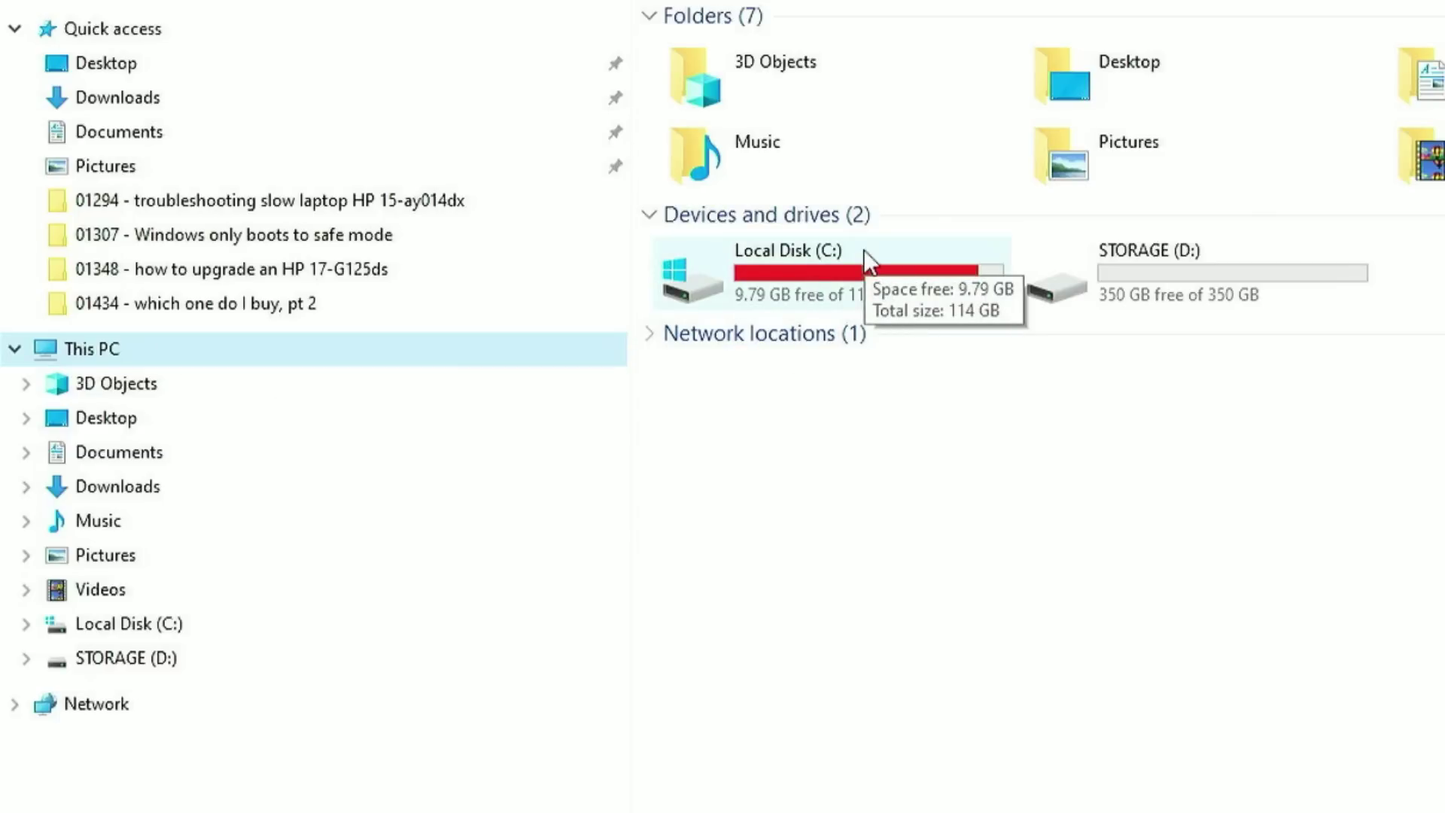
{"action": "double_click", "coordinate": [864, 250]}
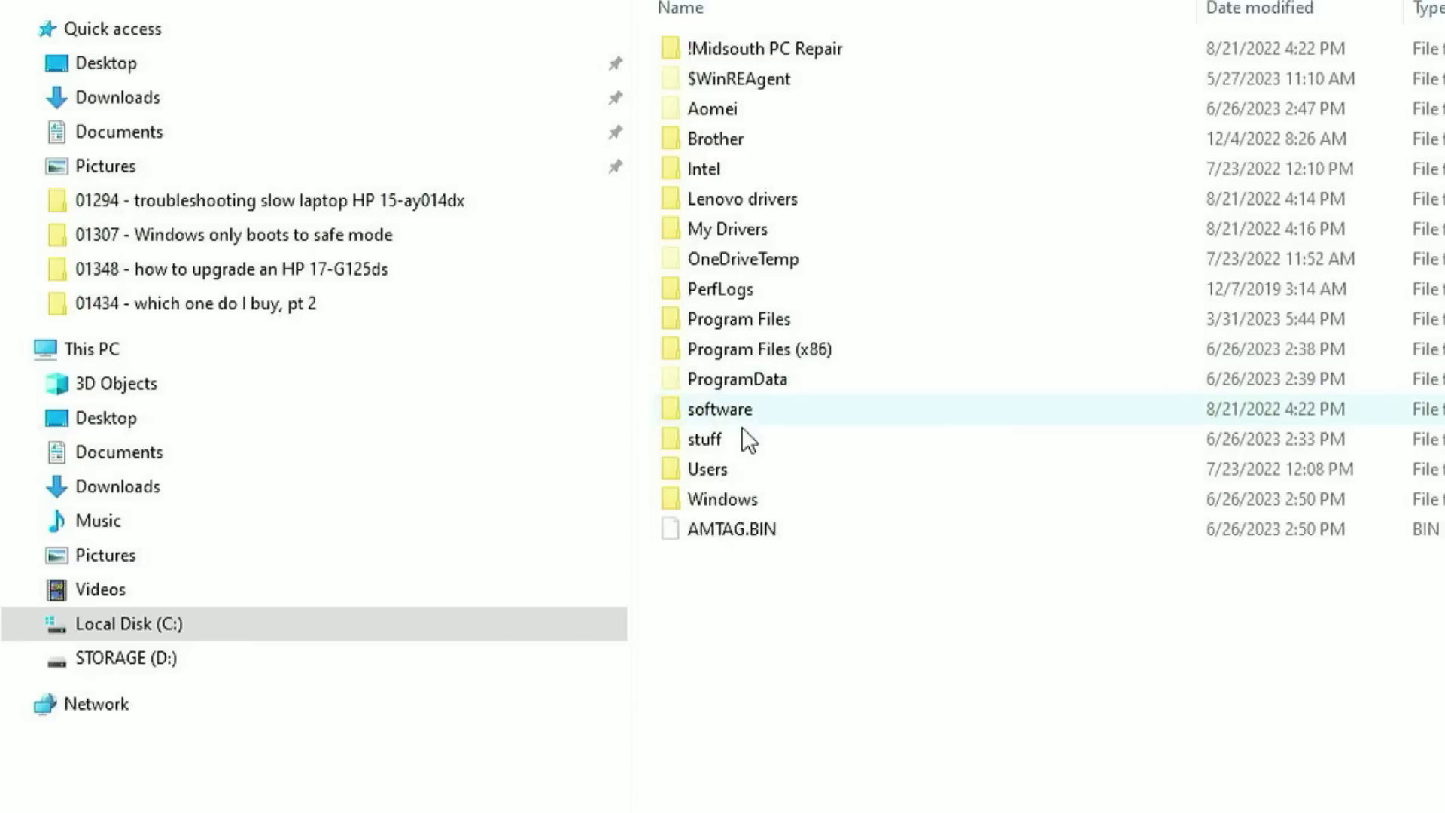
{"action": "double_click", "coordinate": [724, 472]}
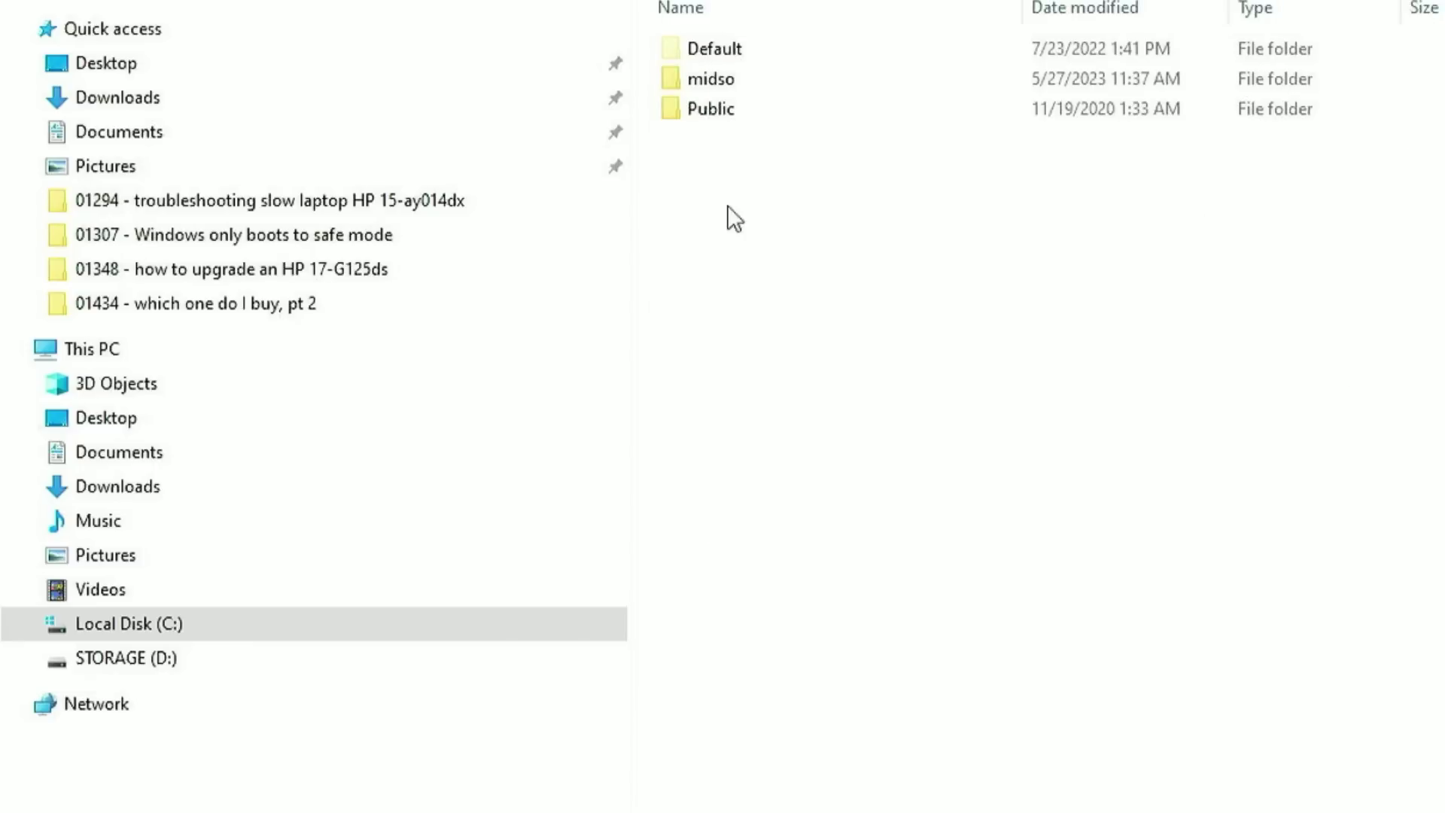
{"action": "double_click", "coordinate": [727, 79]}
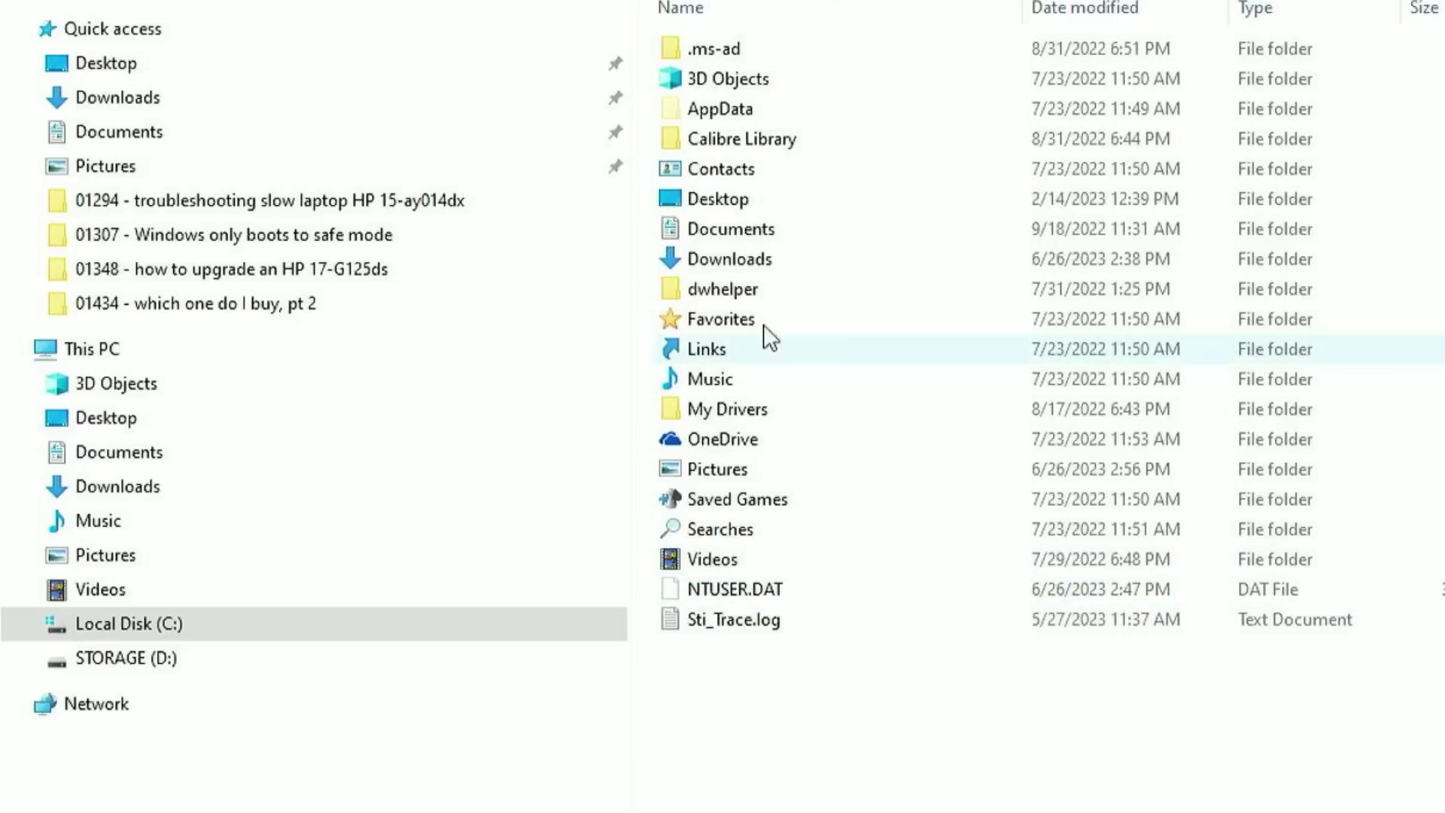
Step: Select Desktop, Documents, Downloads, Music, Pictures and Videos, then narrow the selection to Desktop
{"action": "left_click", "coordinate": [739, 197]}
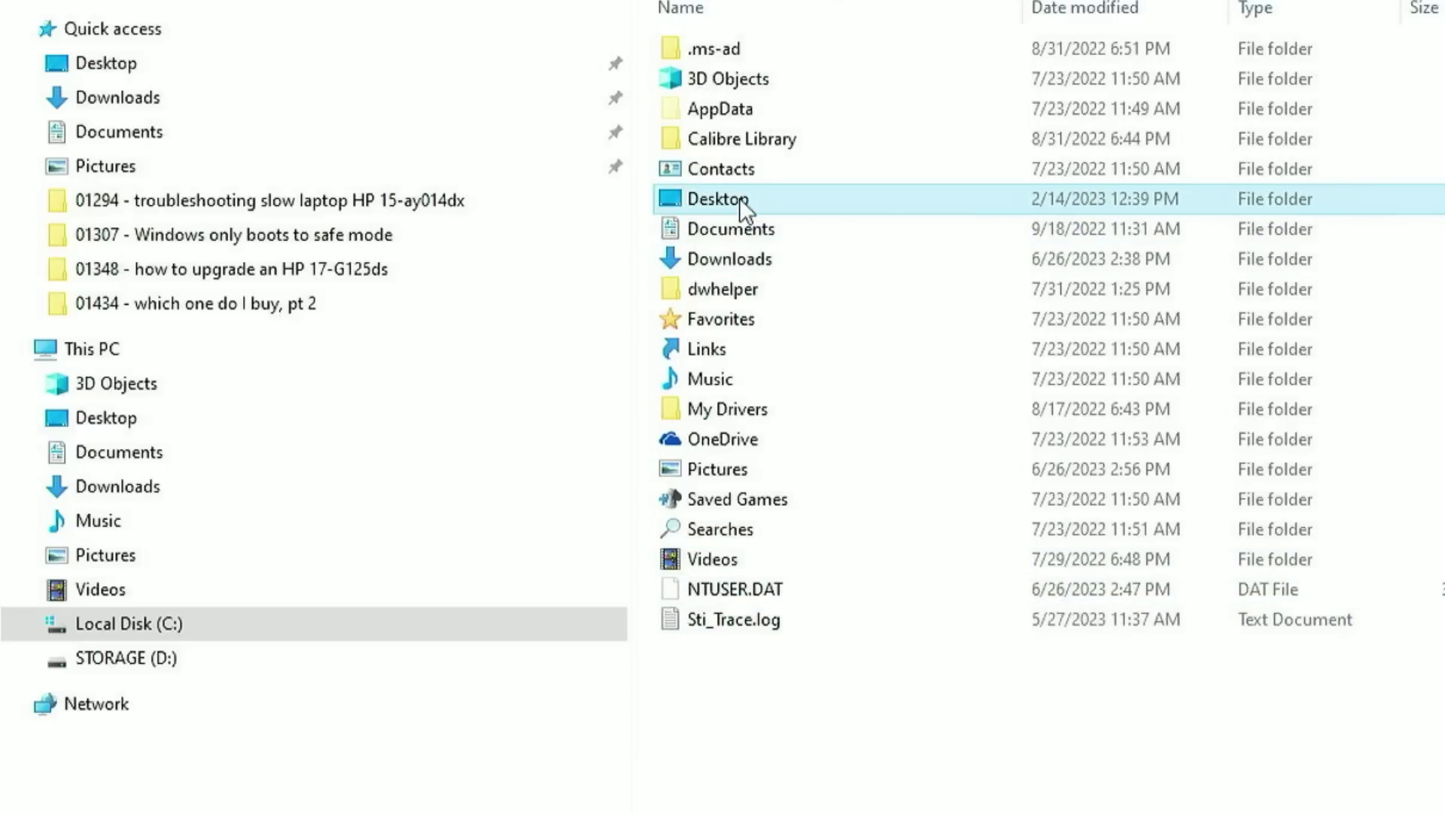
{"action": "left_click", "coordinate": [745, 229], "text": "ctrl"}
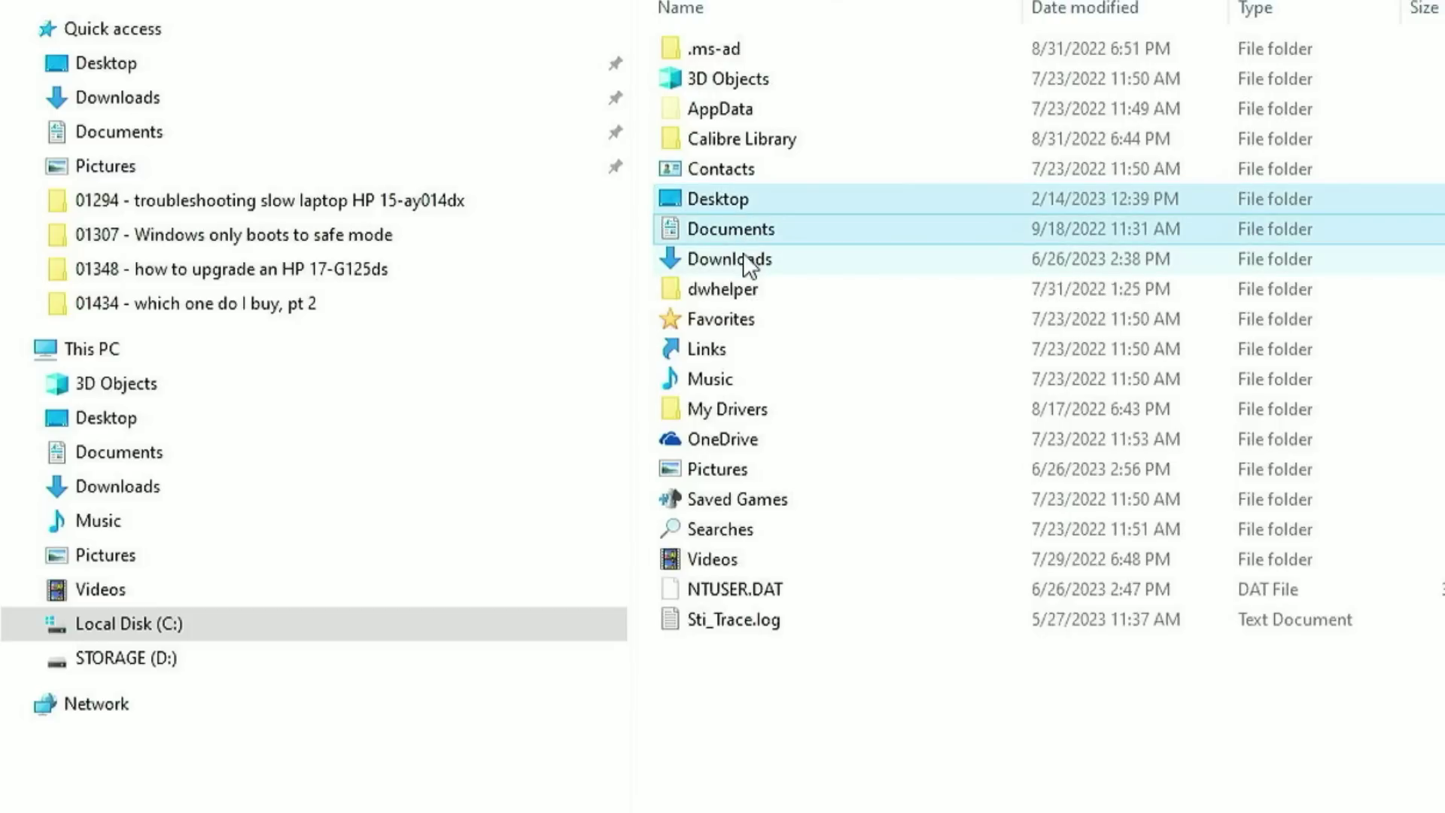
{"action": "left_click", "coordinate": [742, 256], "text": "ctrl"}
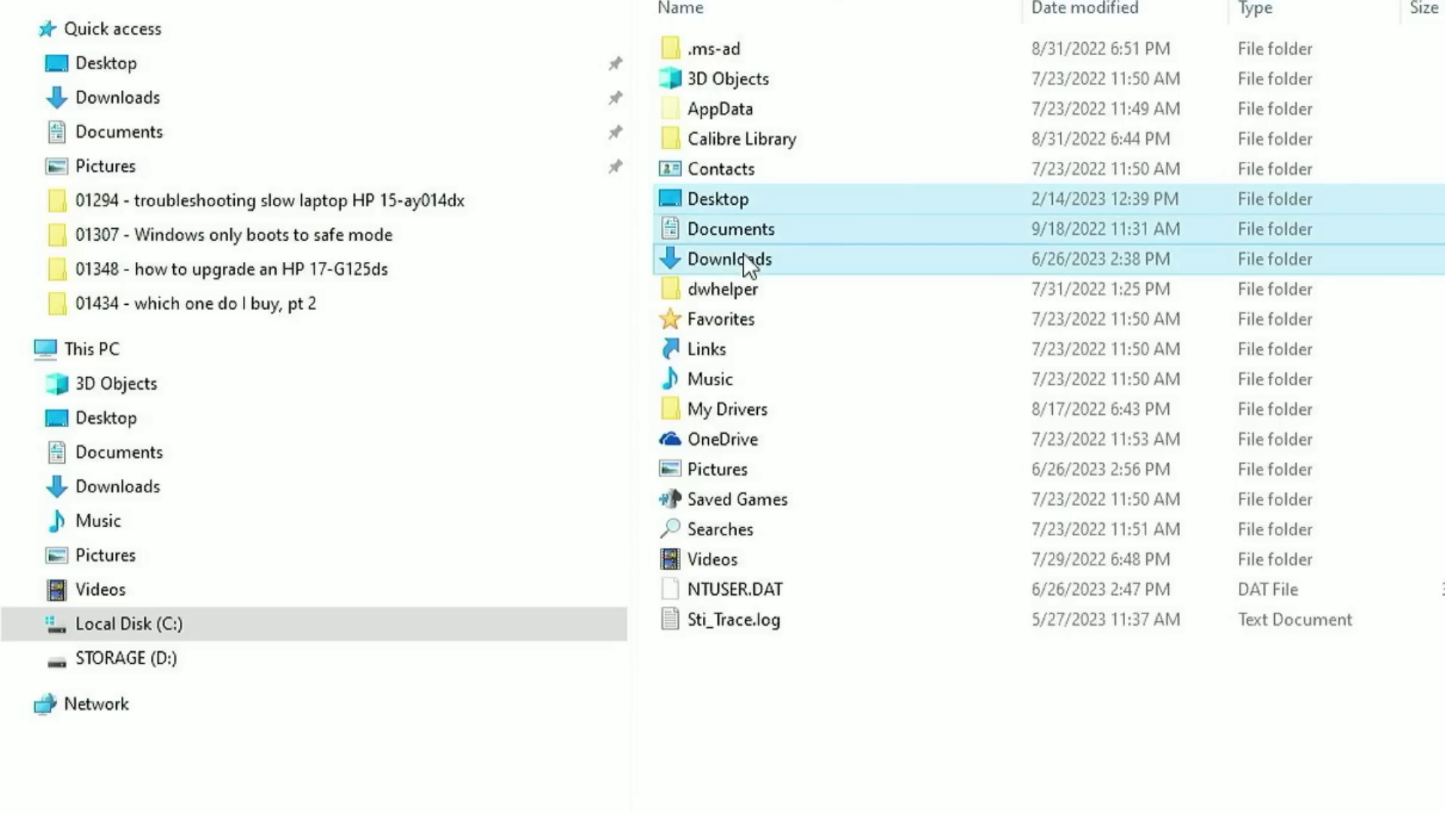
{"action": "left_click", "coordinate": [720, 386], "text": "ctrl"}
{"action": "left_click", "coordinate": [745, 469], "text": "ctrl"}
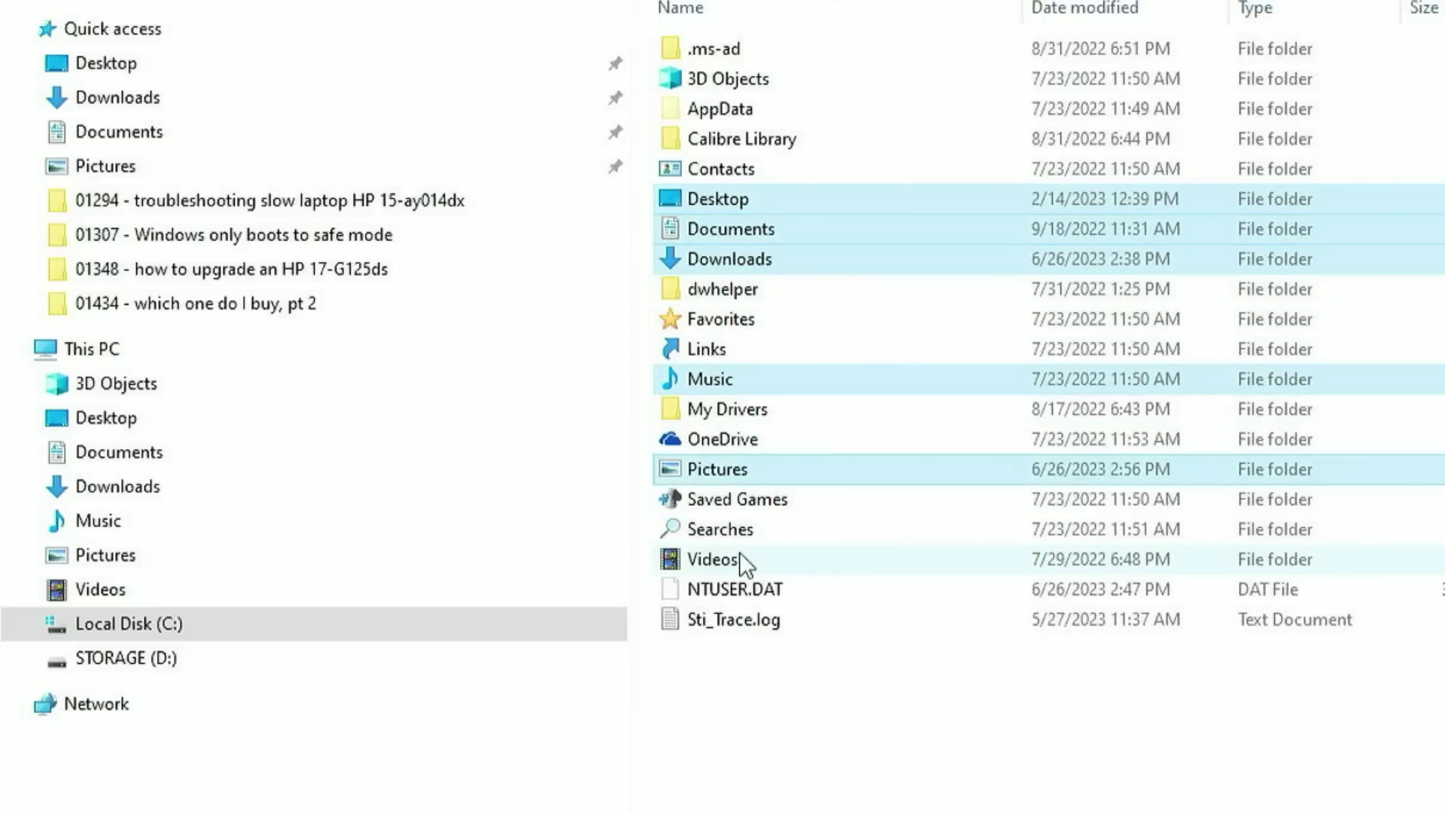
{"action": "left_click", "coordinate": [739, 557], "text": "ctrl"}
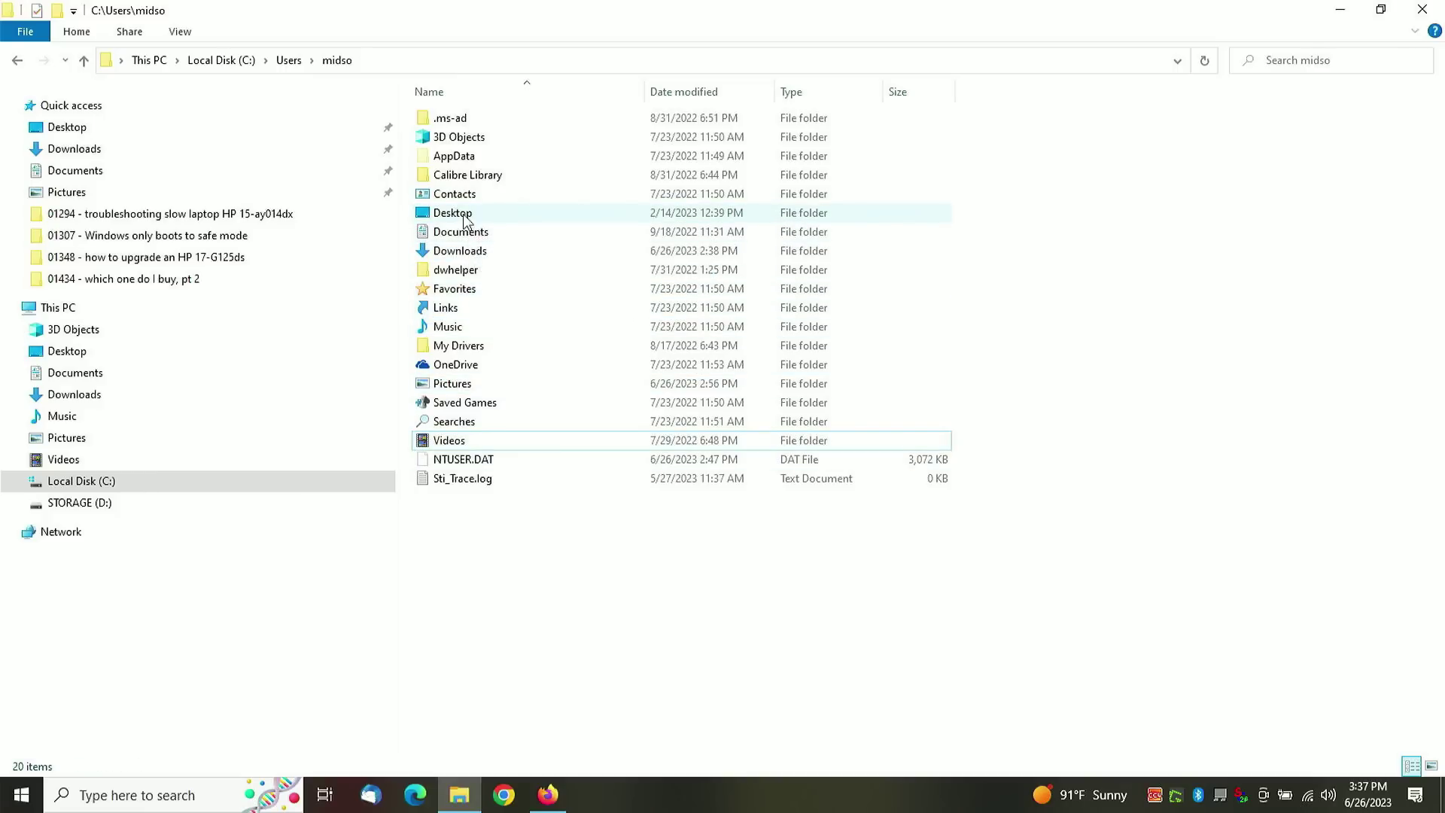
{"action": "left_click", "coordinate": [466, 216]}
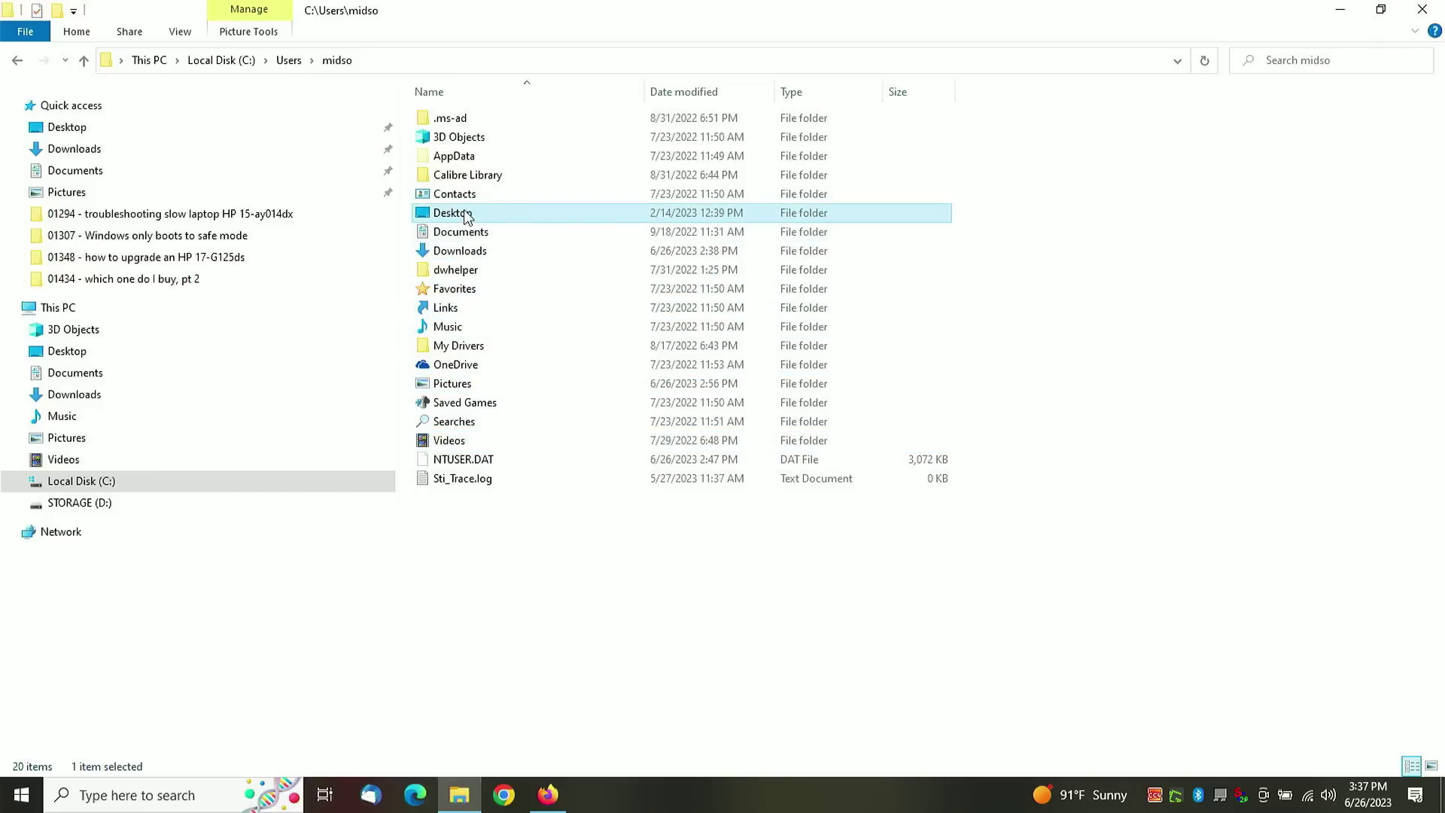
Step: Open the Desktop folder's Location properties to pick a new target
{"action": "right_click", "coordinate": [467, 210]}
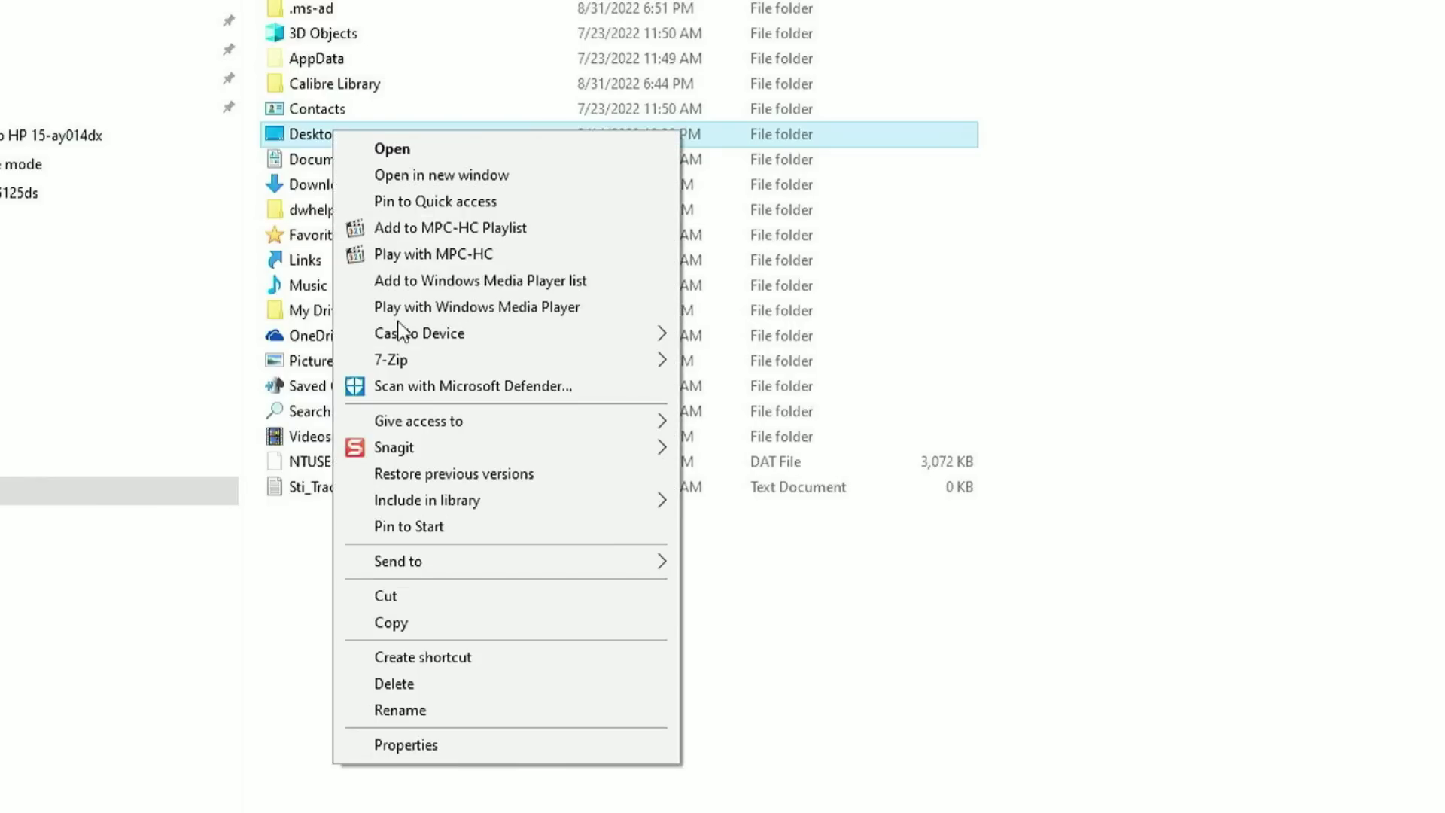
{"action": "left_click", "coordinate": [397, 744]}
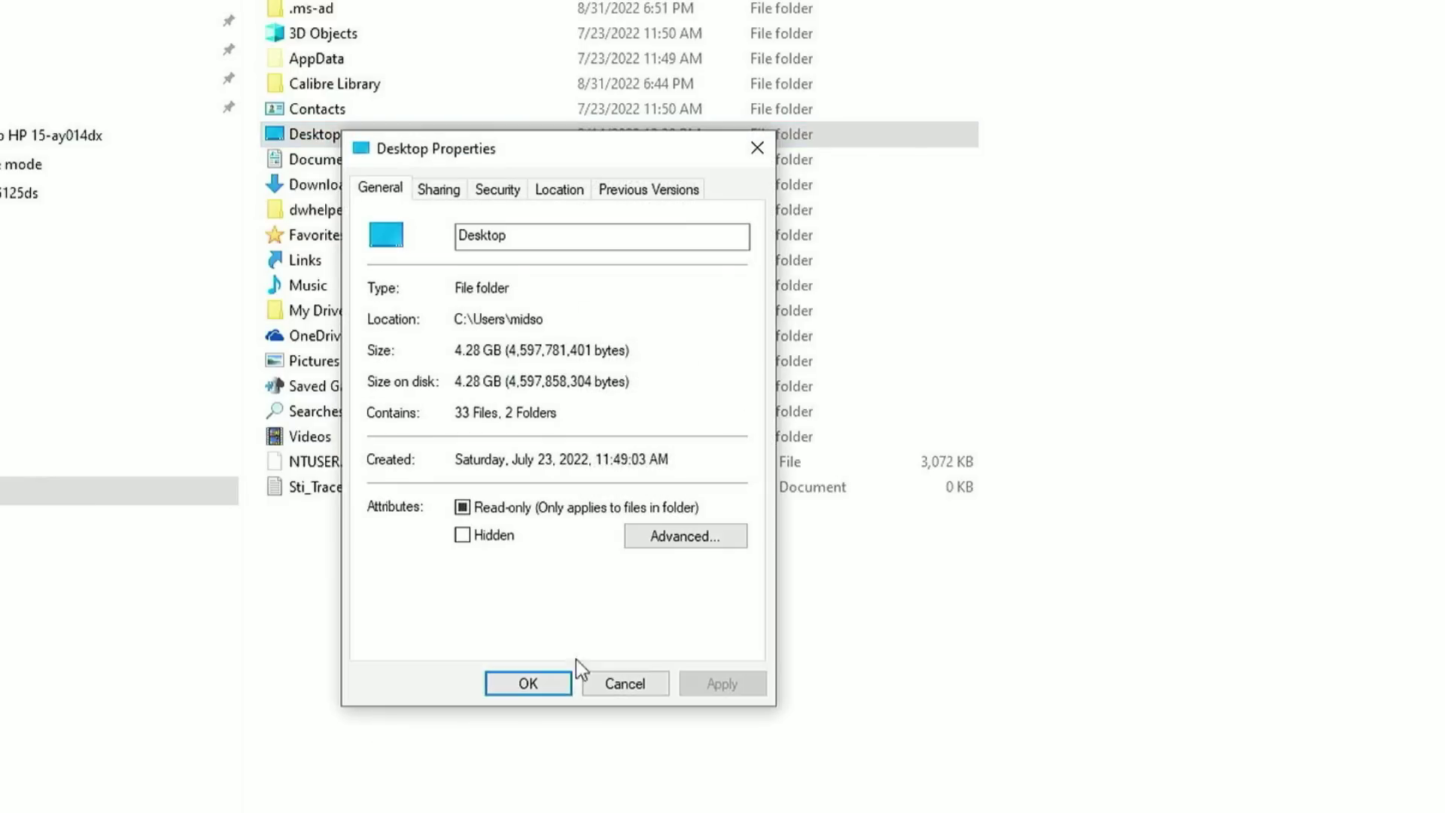
{"action": "left_click", "coordinate": [561, 190]}
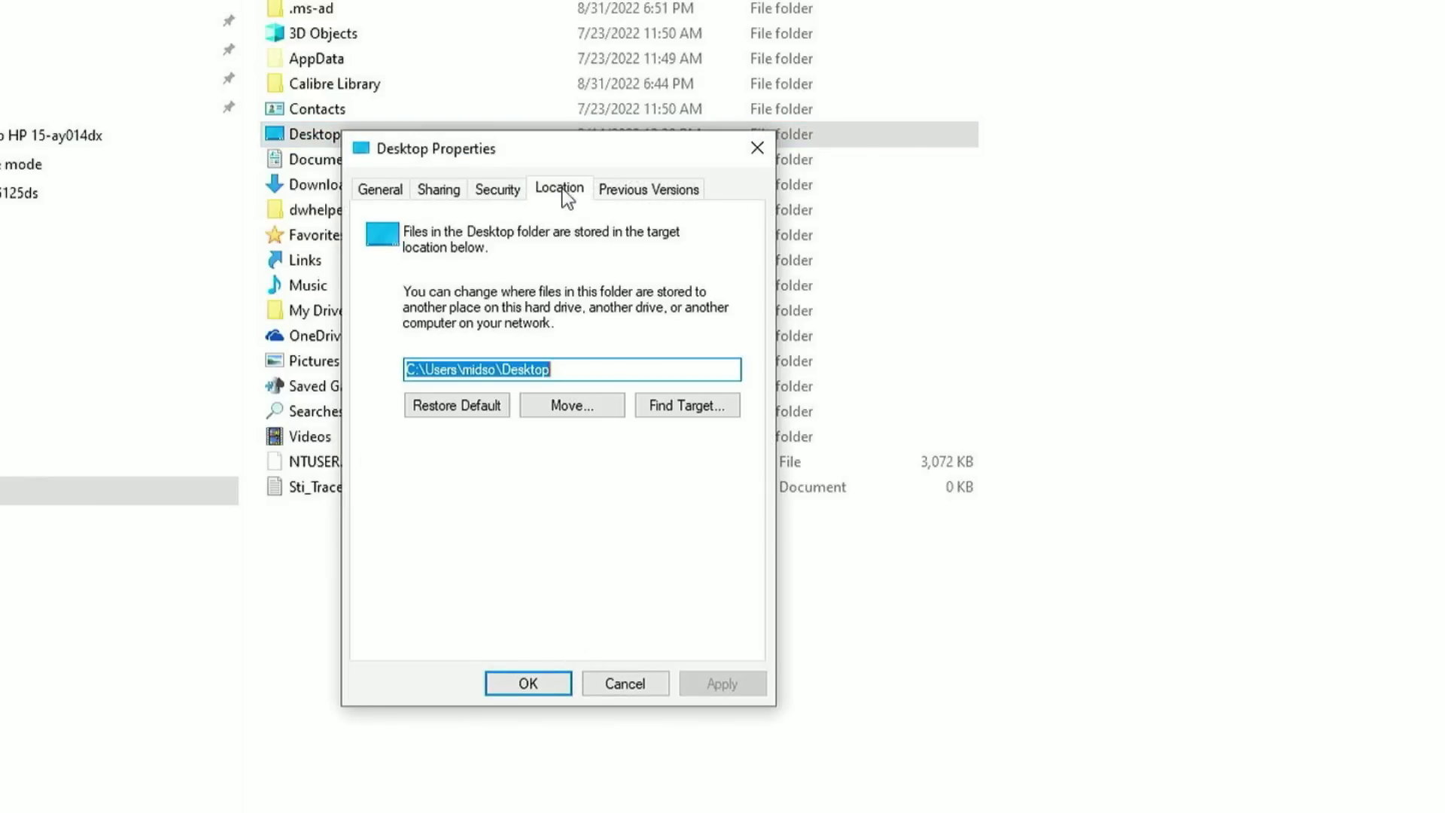
{"action": "left_click", "coordinate": [432, 371]}
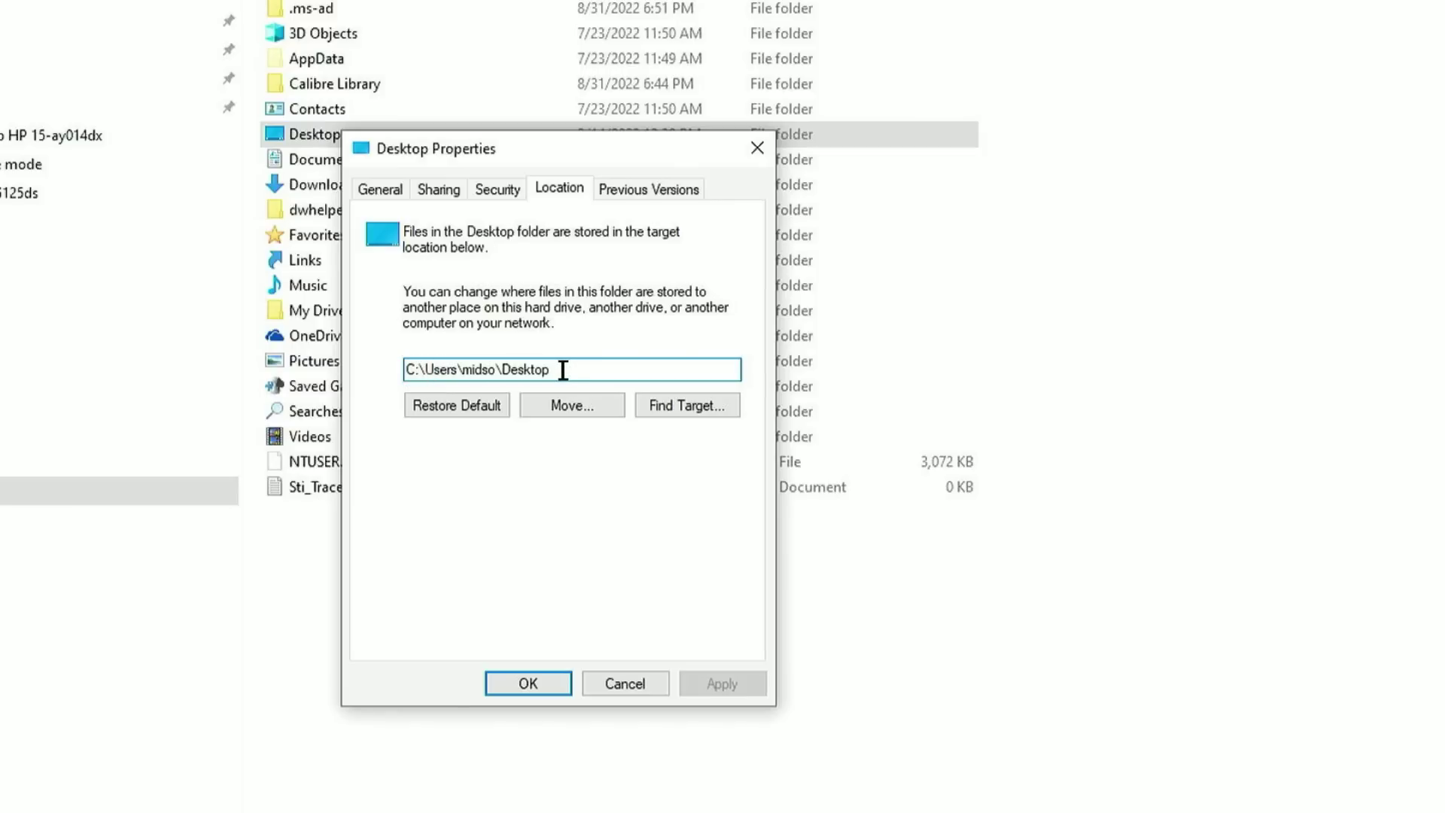
{"action": "left_click", "coordinate": [581, 406]}
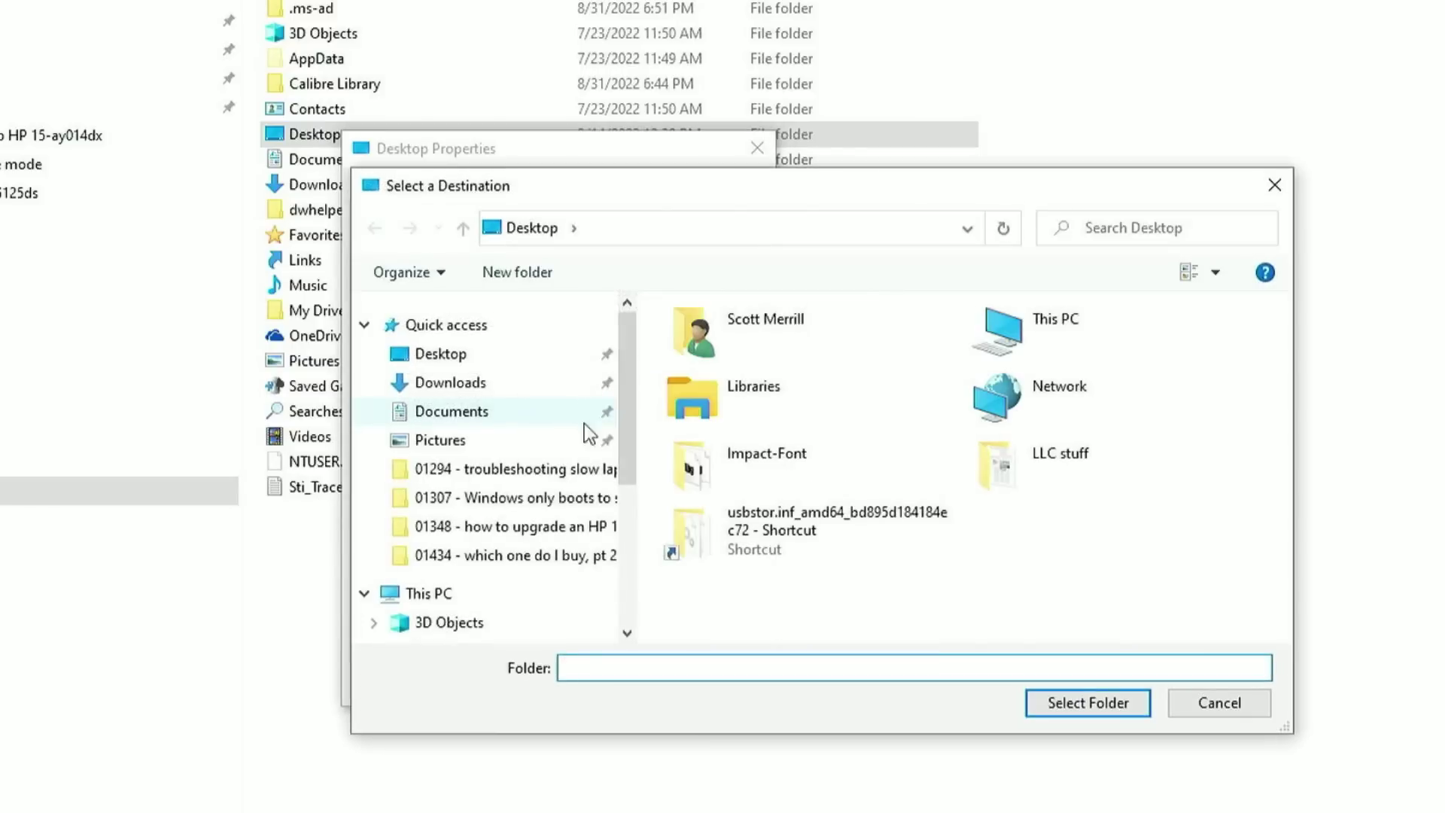
Step: Create a new Desktop folder on STORAGE (D:) and choose D:\Desktop as the target
{"action": "left_click", "coordinate": [432, 594]}
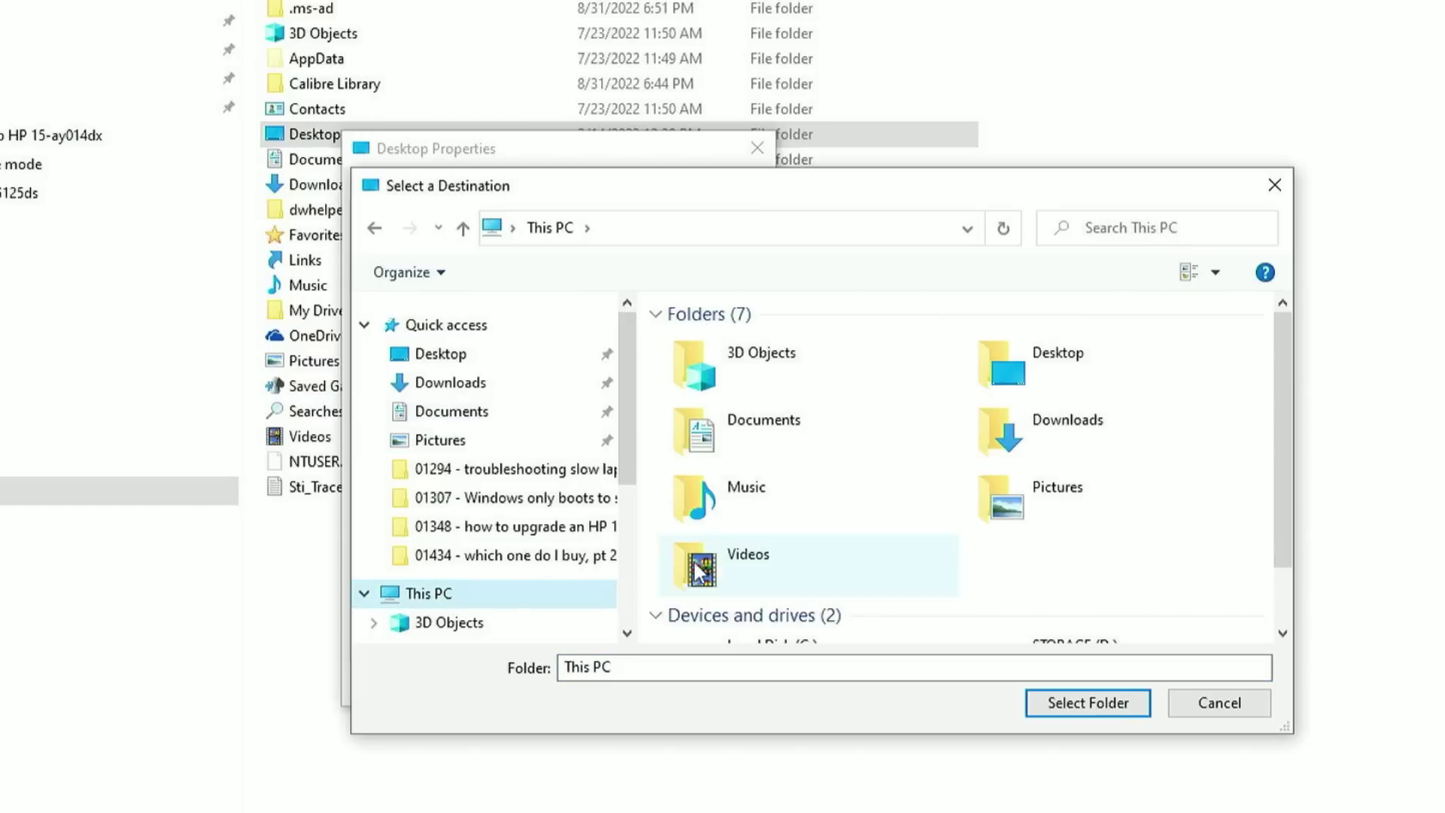
{"action": "scroll", "coordinate": [906, 484], "scroll_direction": "down", "scroll_amount": 2}
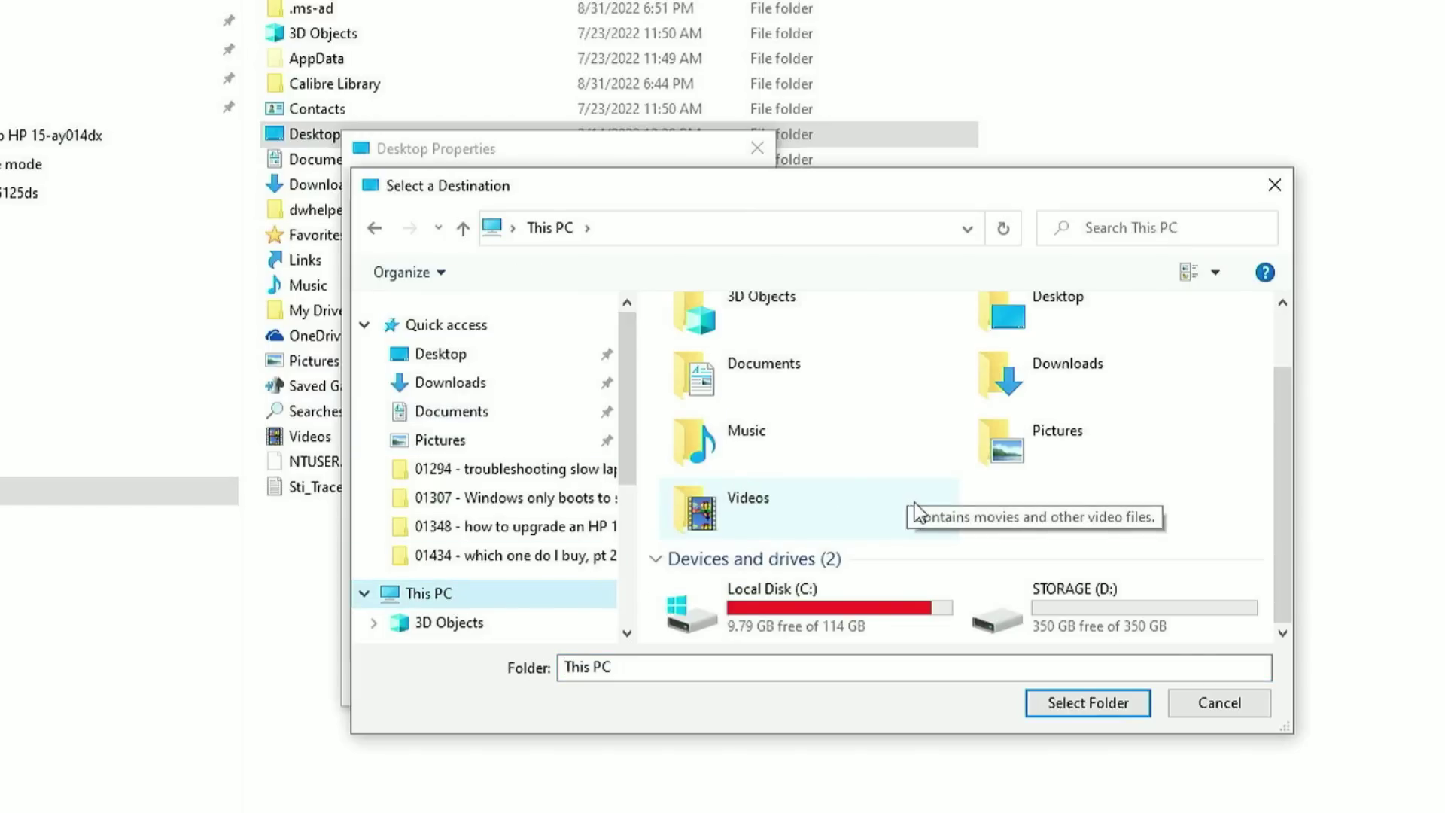
{"action": "double_click", "coordinate": [1115, 623]}
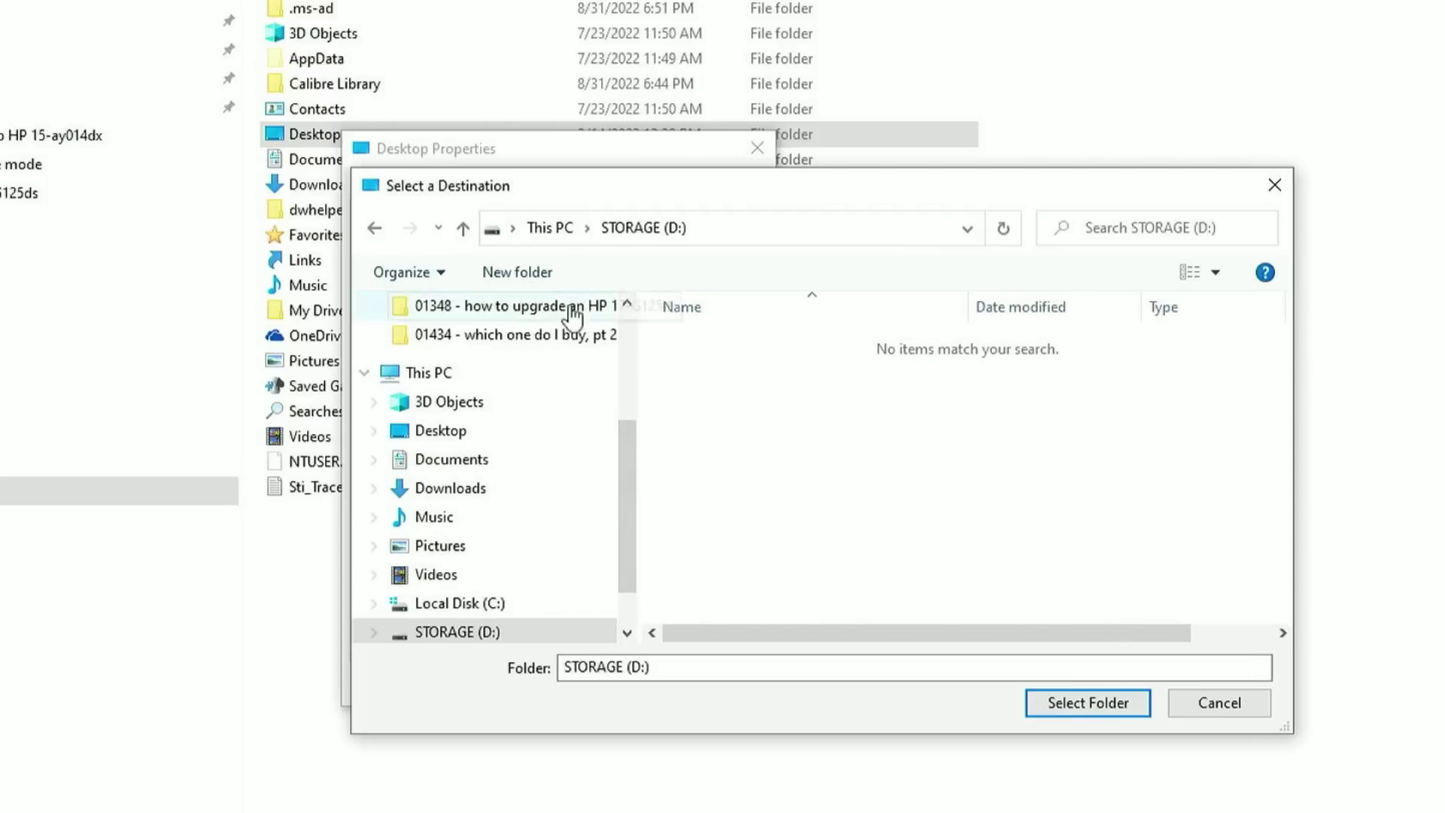
{"action": "left_click", "coordinate": [517, 272]}
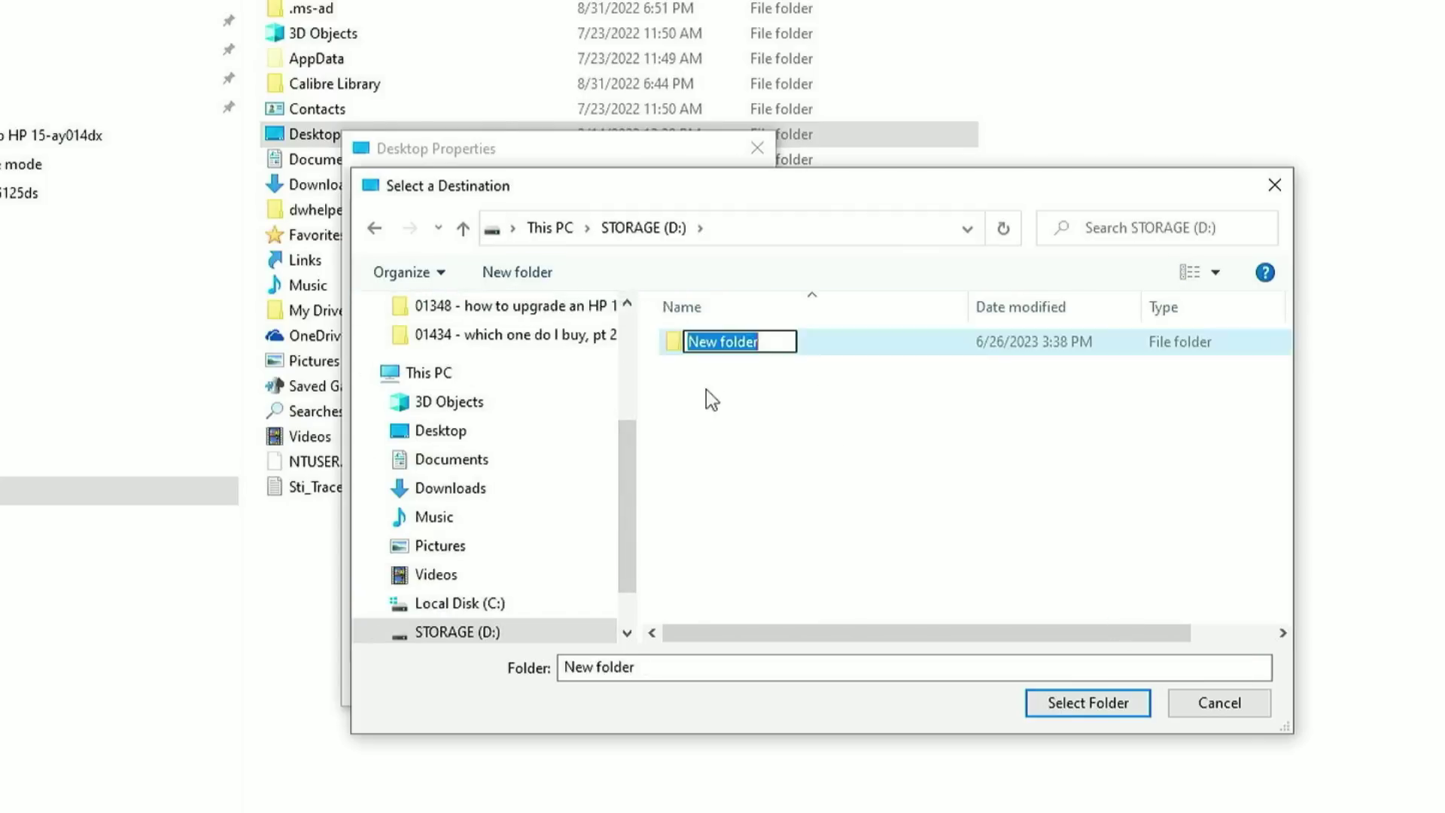
{"action": "type", "text": "Desktop"}
{"action": "left_click", "coordinate": [933, 453]}
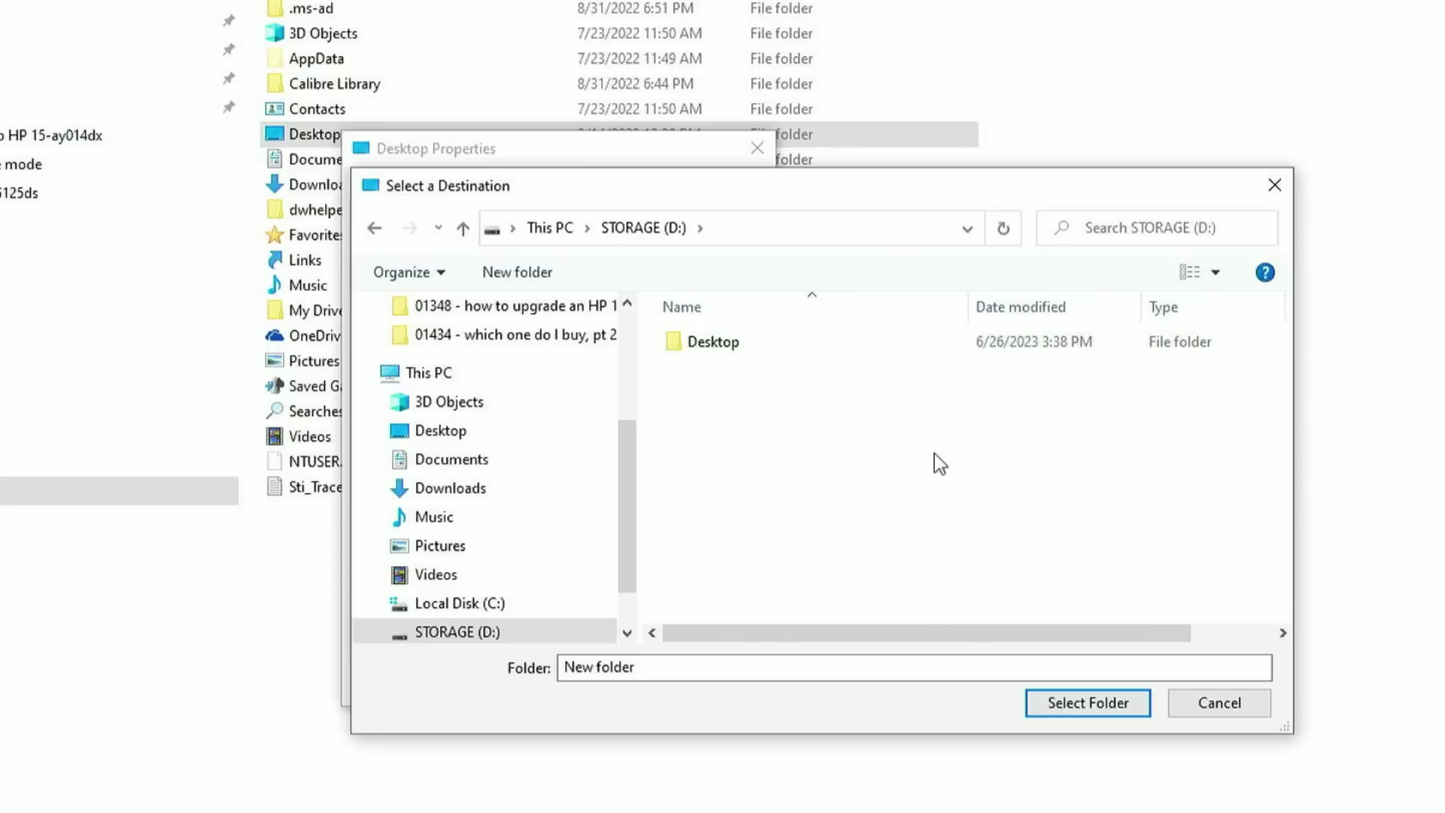
{"action": "double_click", "coordinate": [737, 349]}
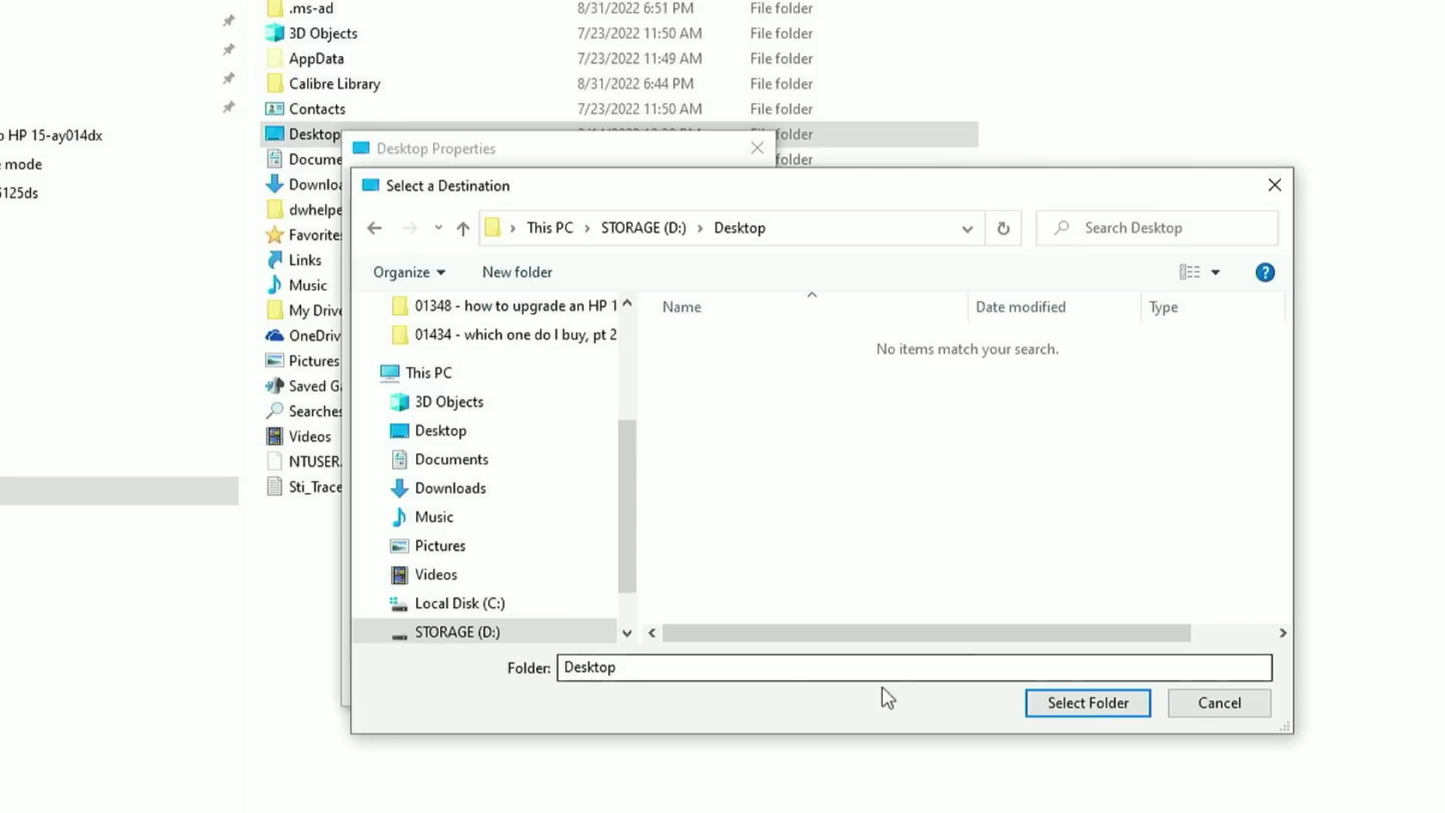
{"action": "left_click", "coordinate": [1067, 698]}
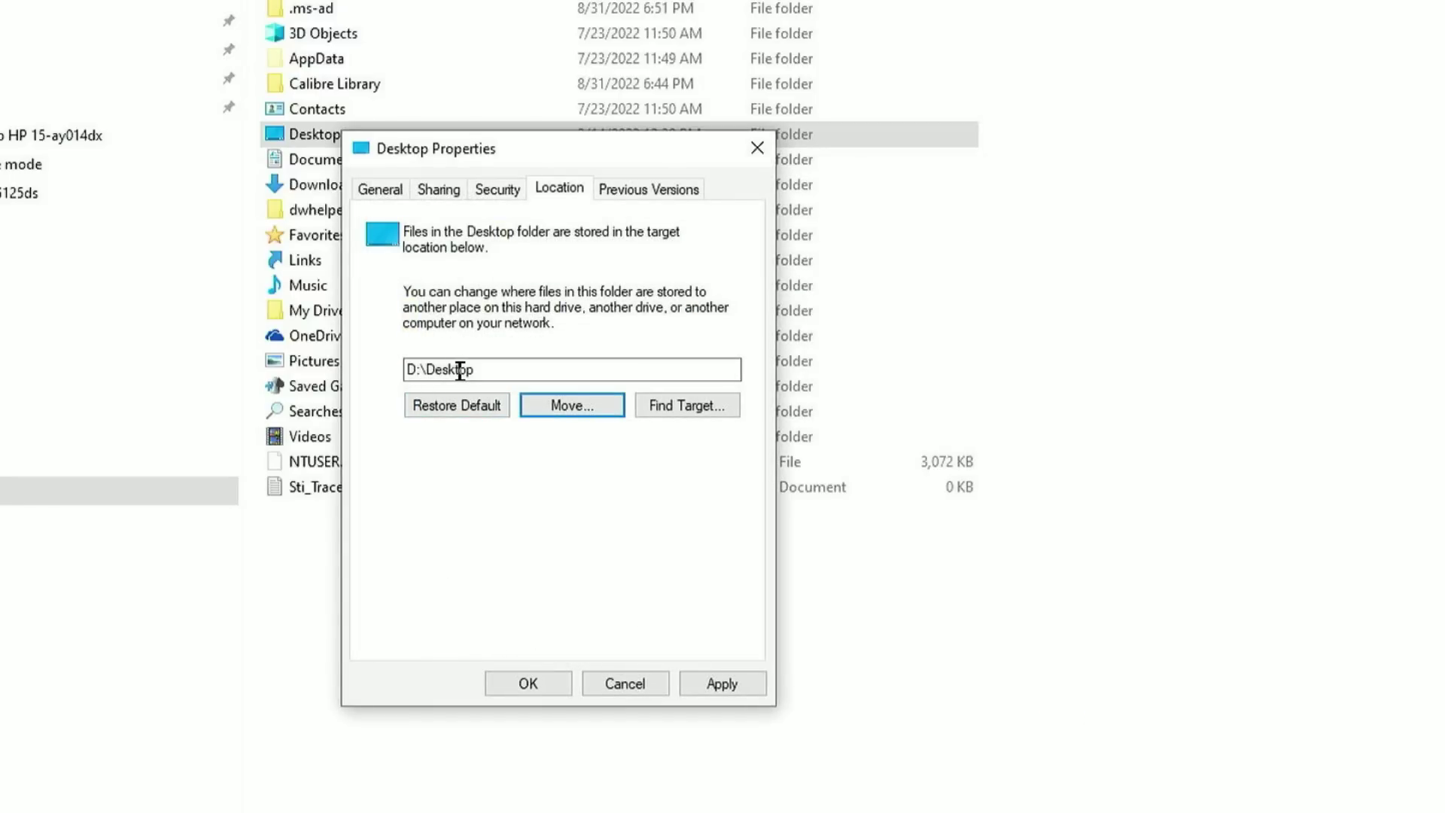
Step: Apply the D:\Desktop location, move the existing files there, and close Properties
{"action": "left_click", "coordinate": [736, 686]}
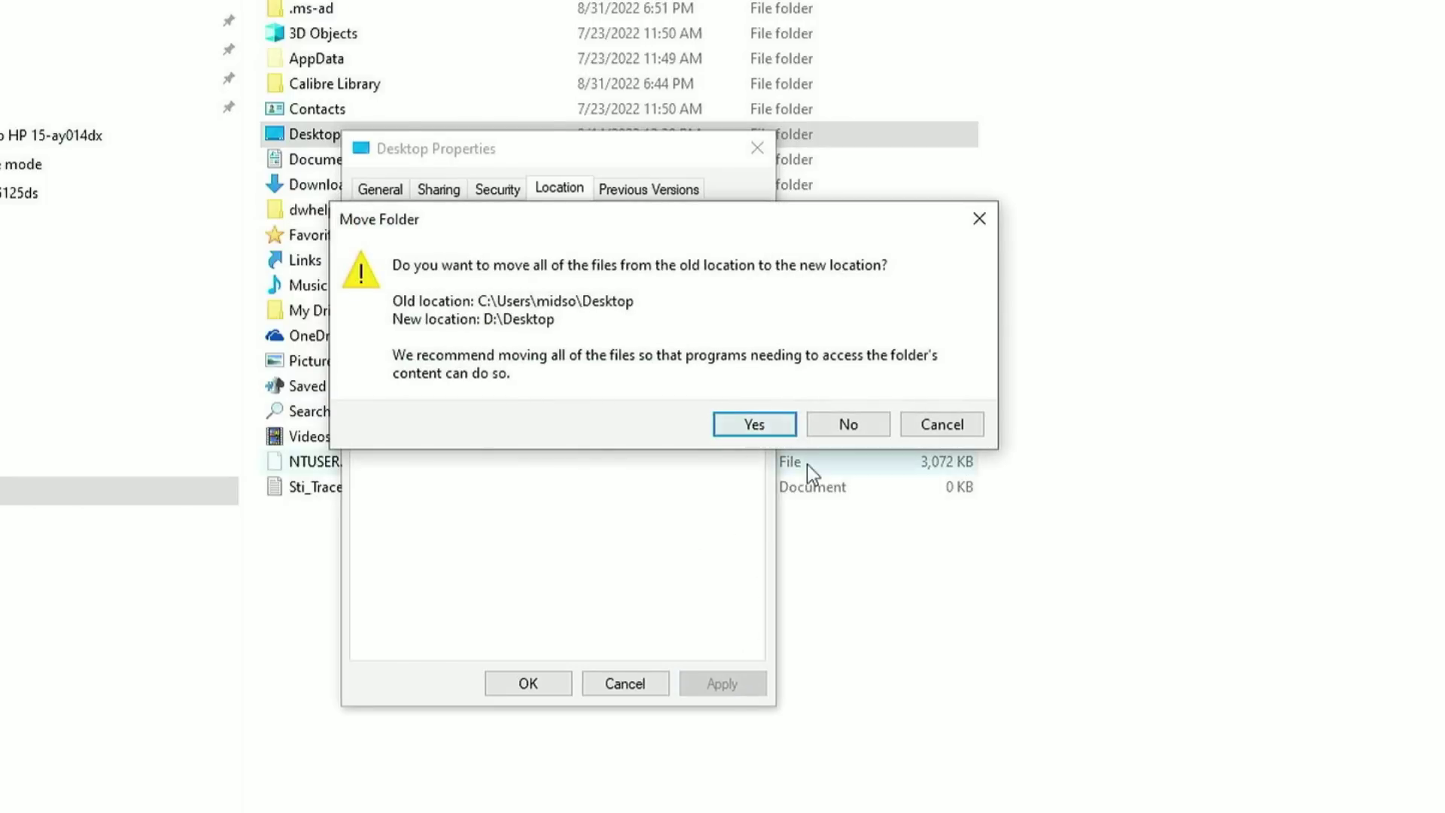
{"action": "left_click", "coordinate": [768, 424]}
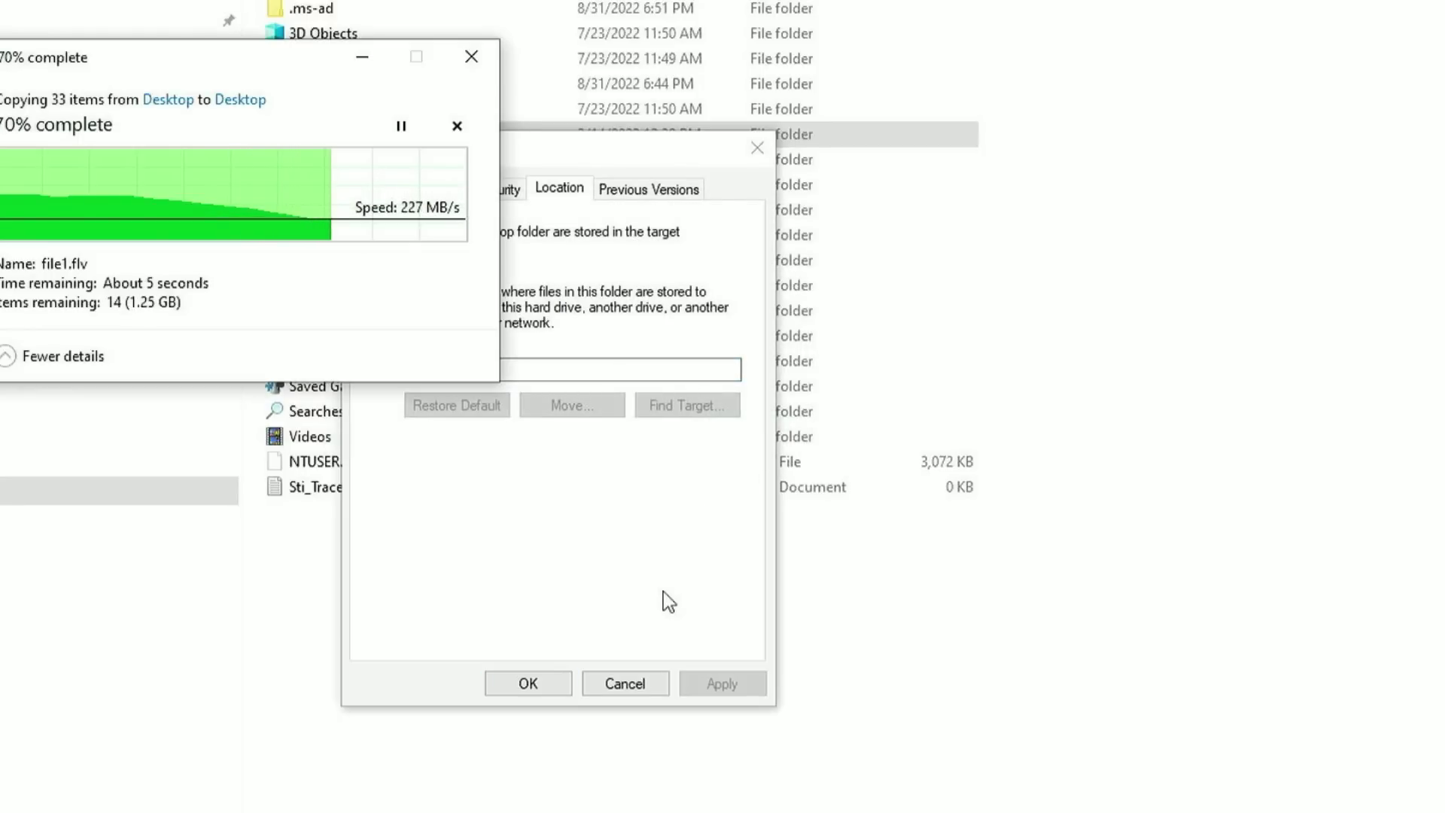
{"action": "left_click", "coordinate": [555, 687]}
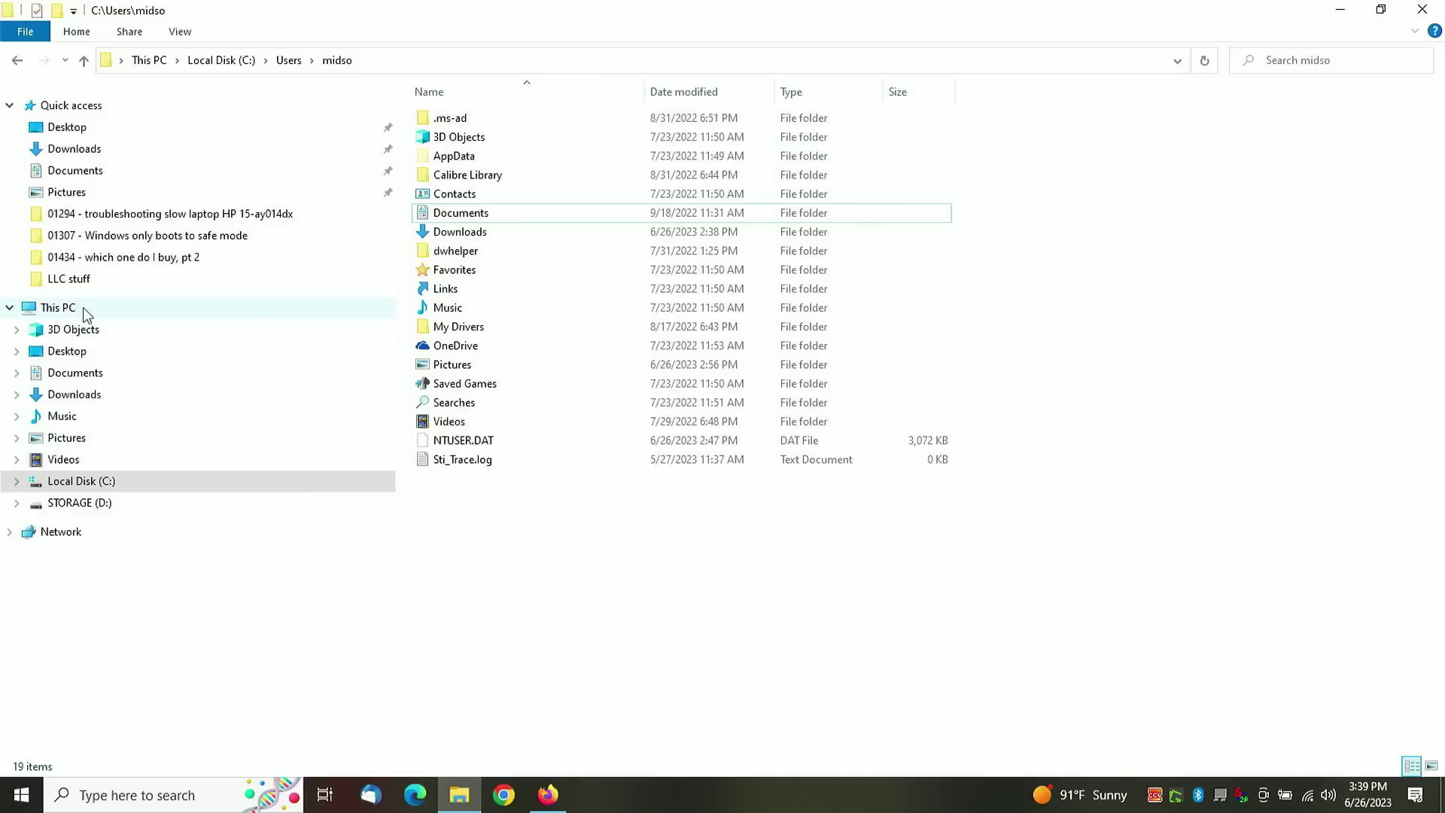
Step: Verify the moved files in STORAGE (D:) > Desktop, then return to This PC
{"action": "left_click", "coordinate": [83, 307]}
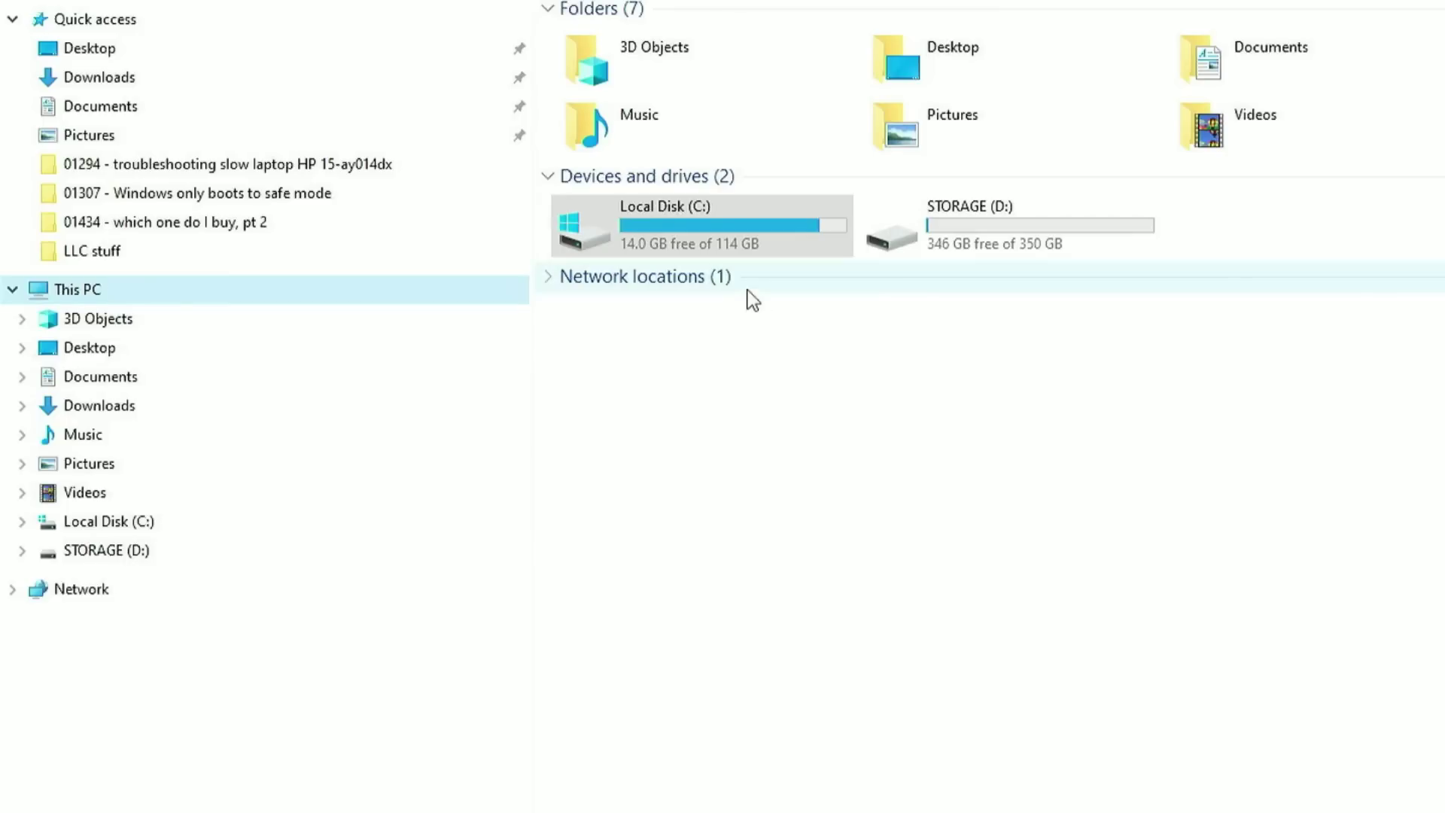
{"action": "left_click", "coordinate": [753, 299]}
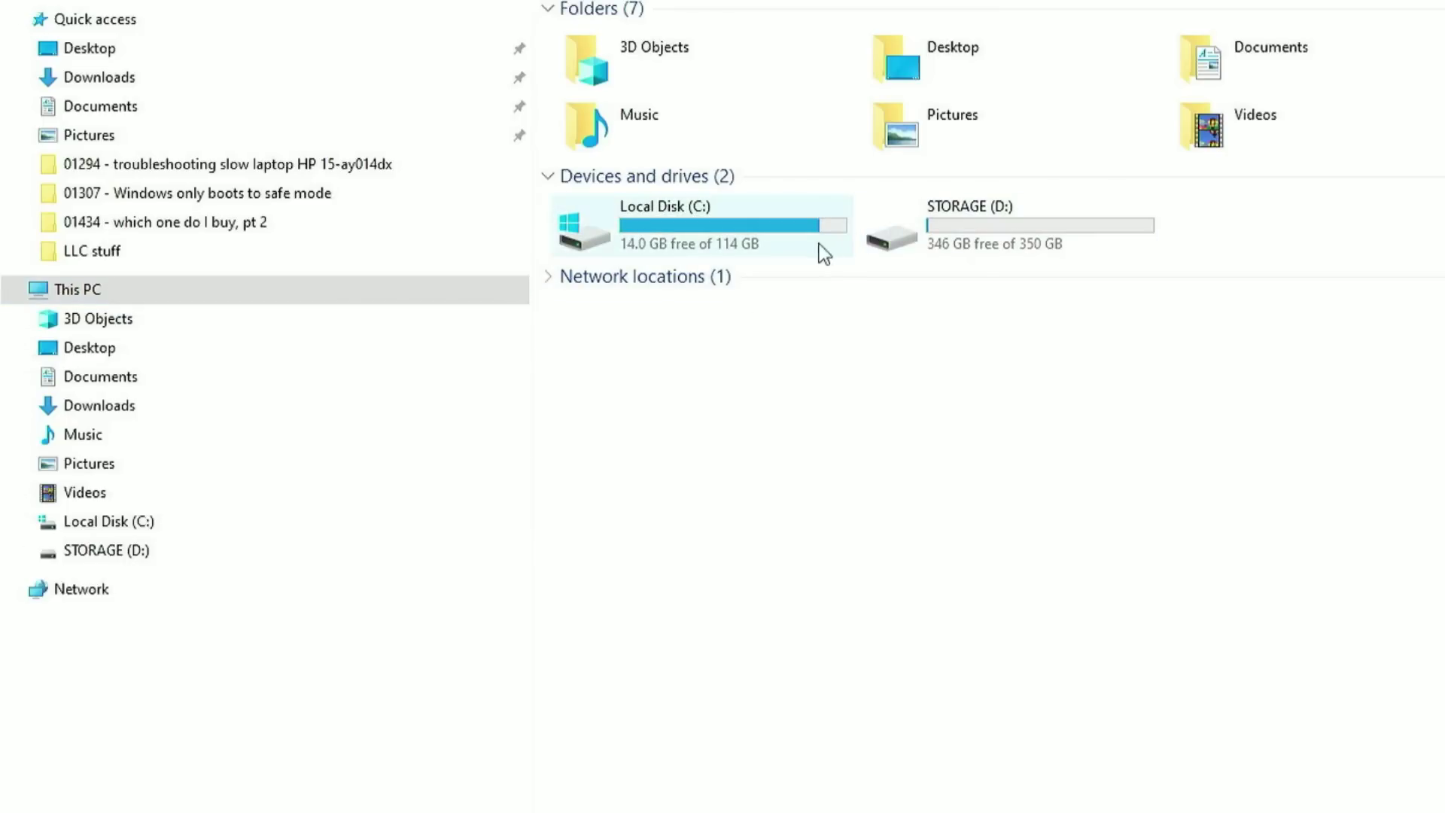
{"action": "double_click", "coordinate": [932, 238]}
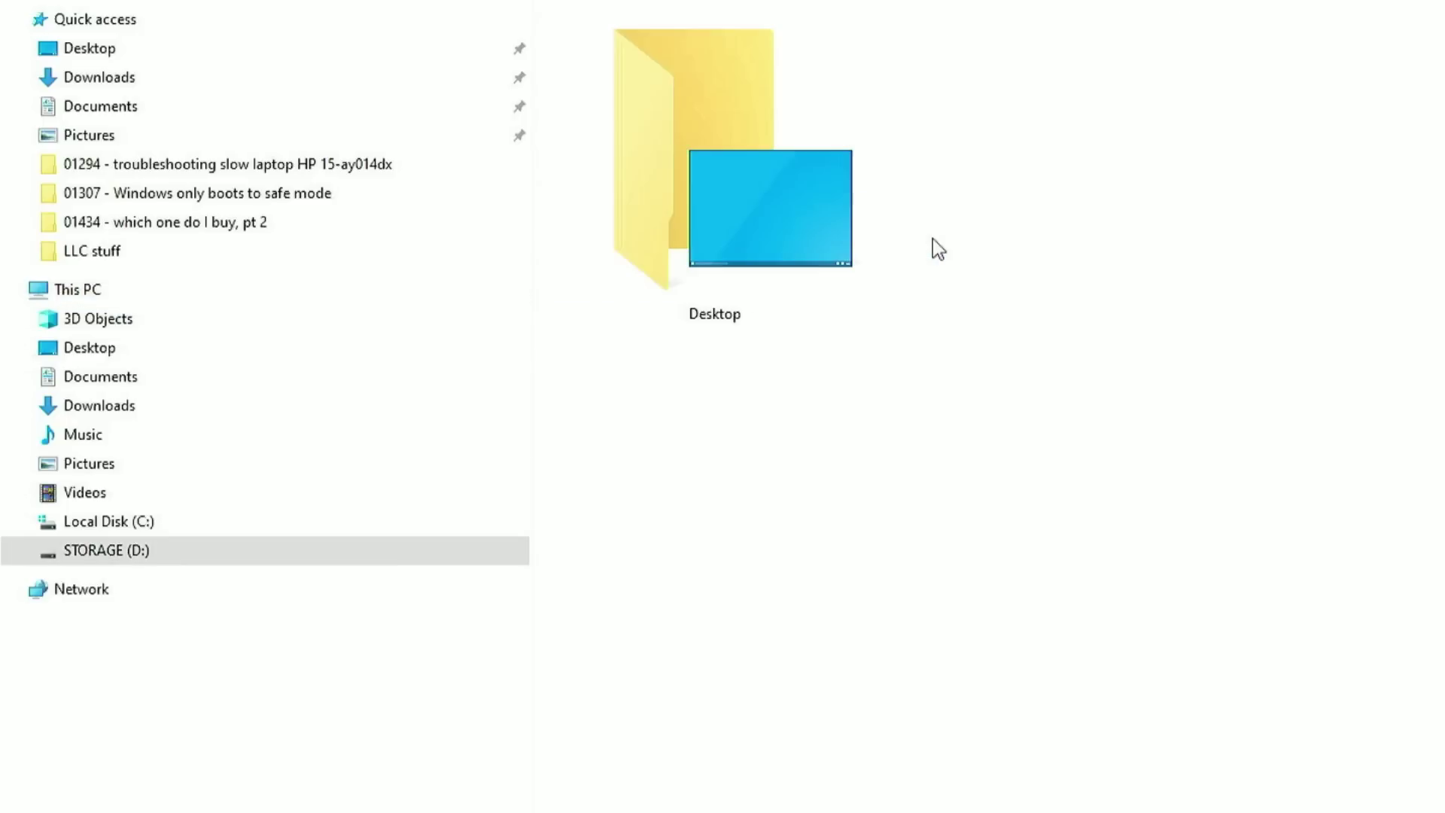
{"action": "double_click", "coordinate": [823, 245]}
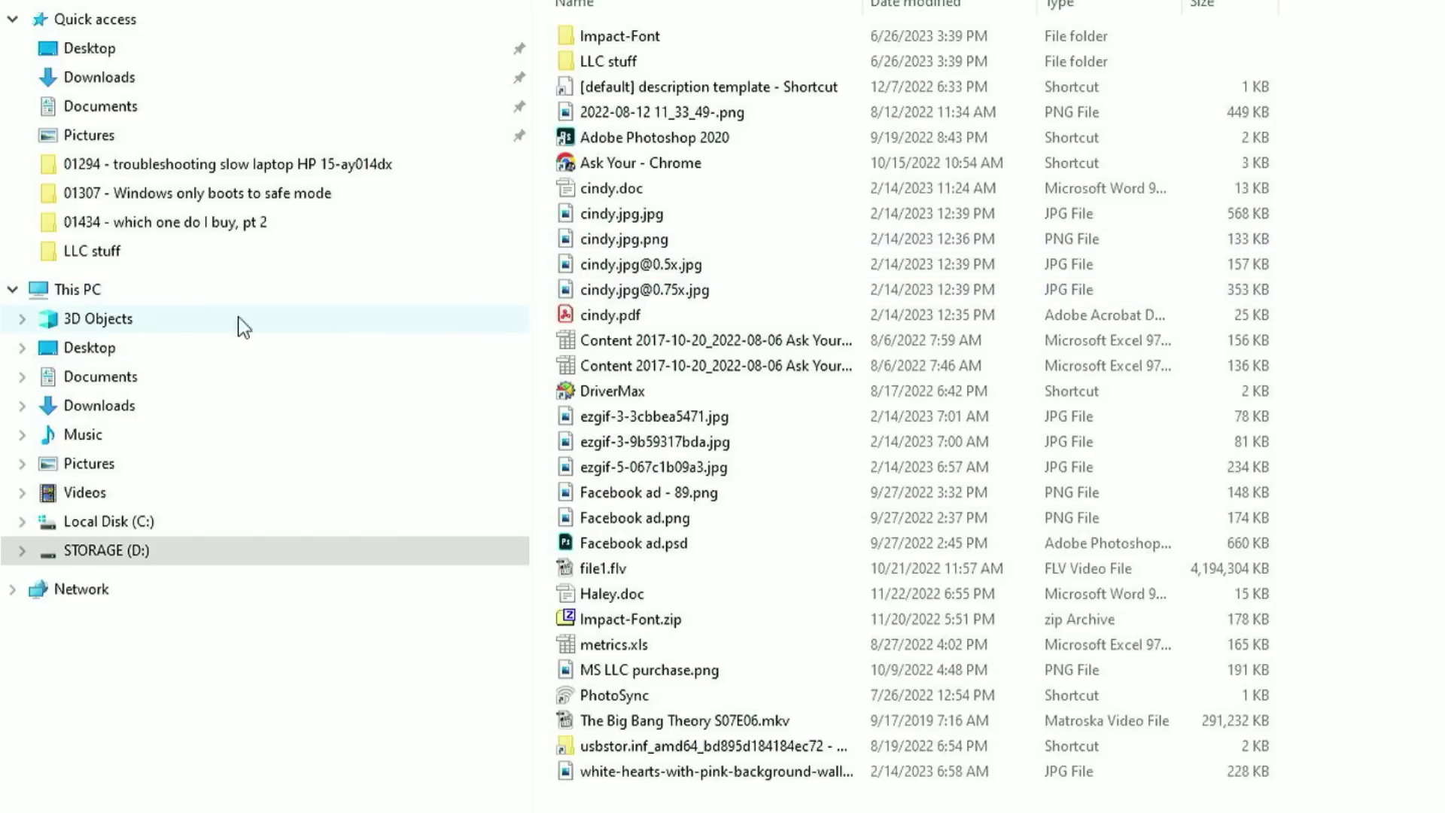
{"action": "left_click", "coordinate": [110, 294]}
Step: Return to the C: profile folder and open the Documents folder's Location properties
{"action": "double_click", "coordinate": [496, 338]}
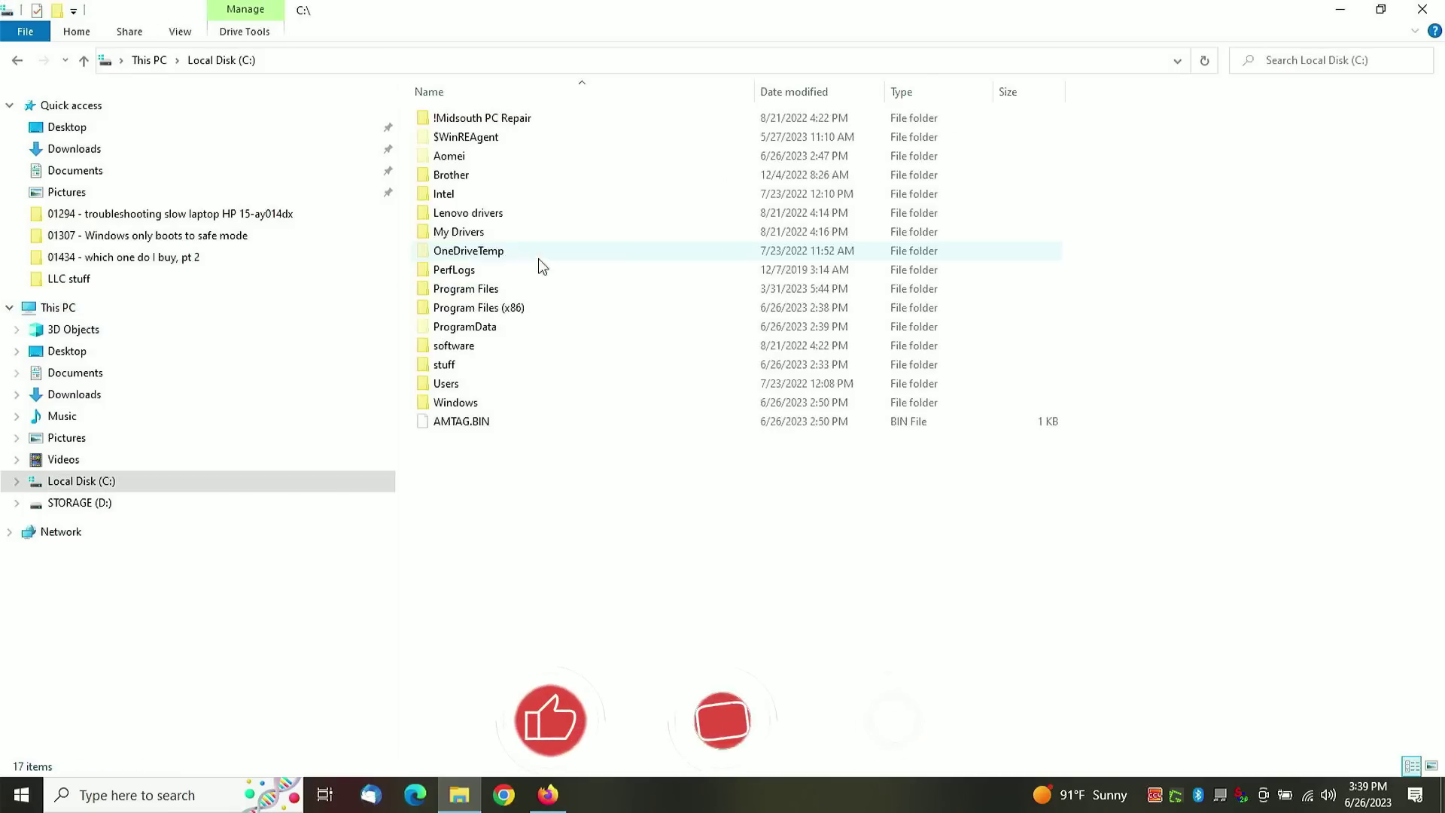
{"action": "double_click", "coordinate": [451, 383]}
{"action": "double_click", "coordinate": [454, 139]}
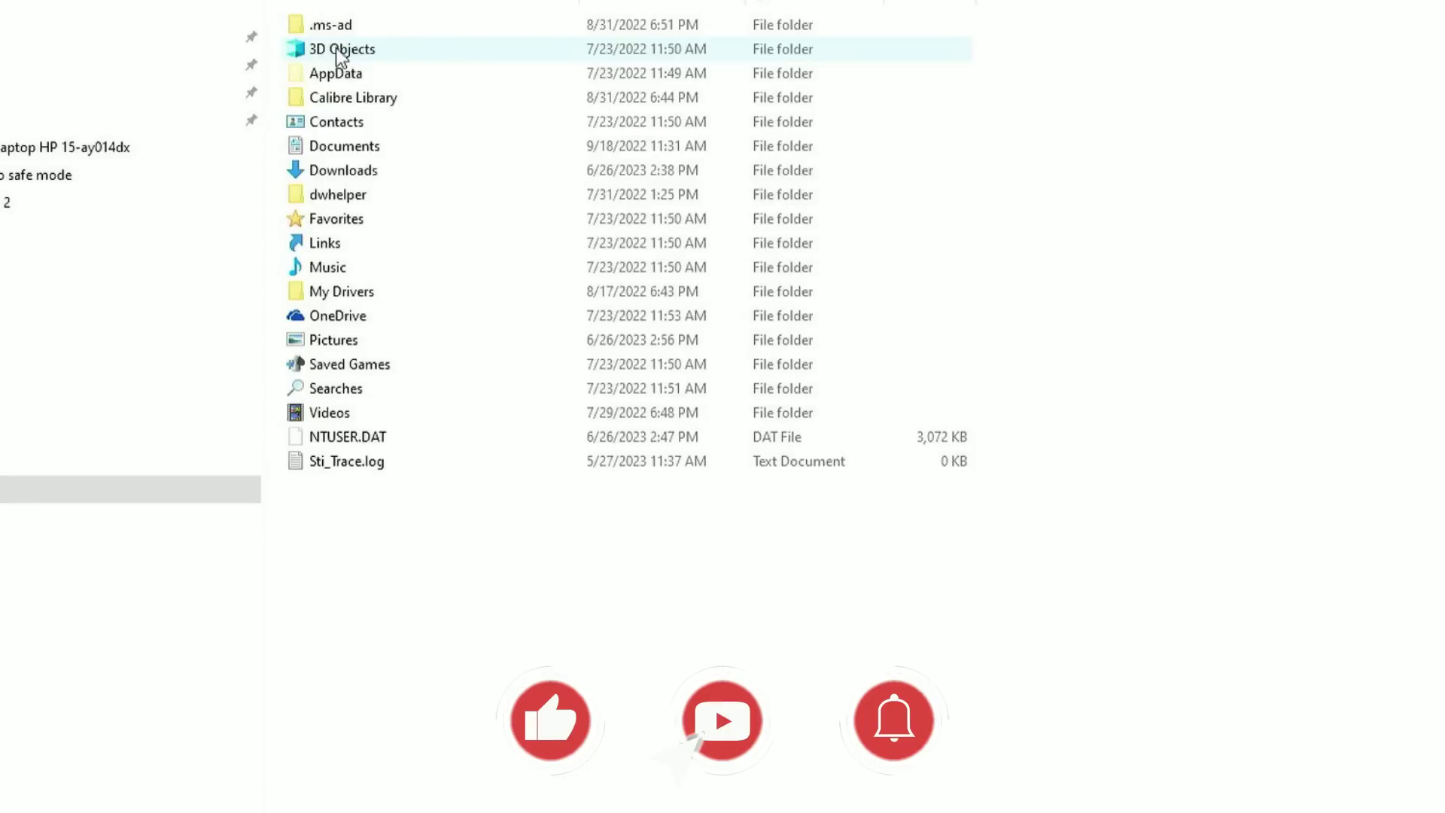
{"action": "right_click", "coordinate": [356, 145]}
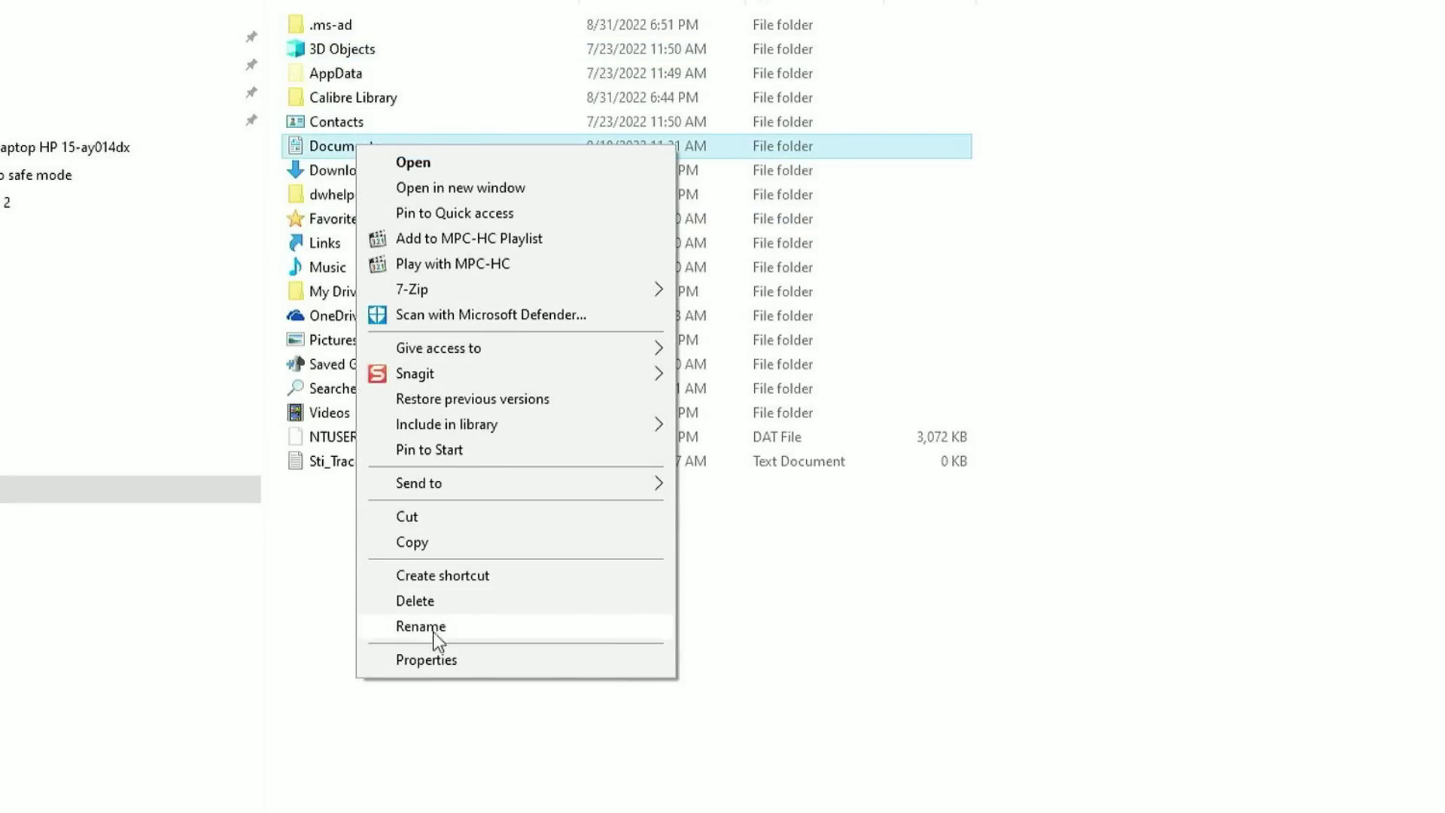
{"action": "left_click", "coordinate": [427, 659]}
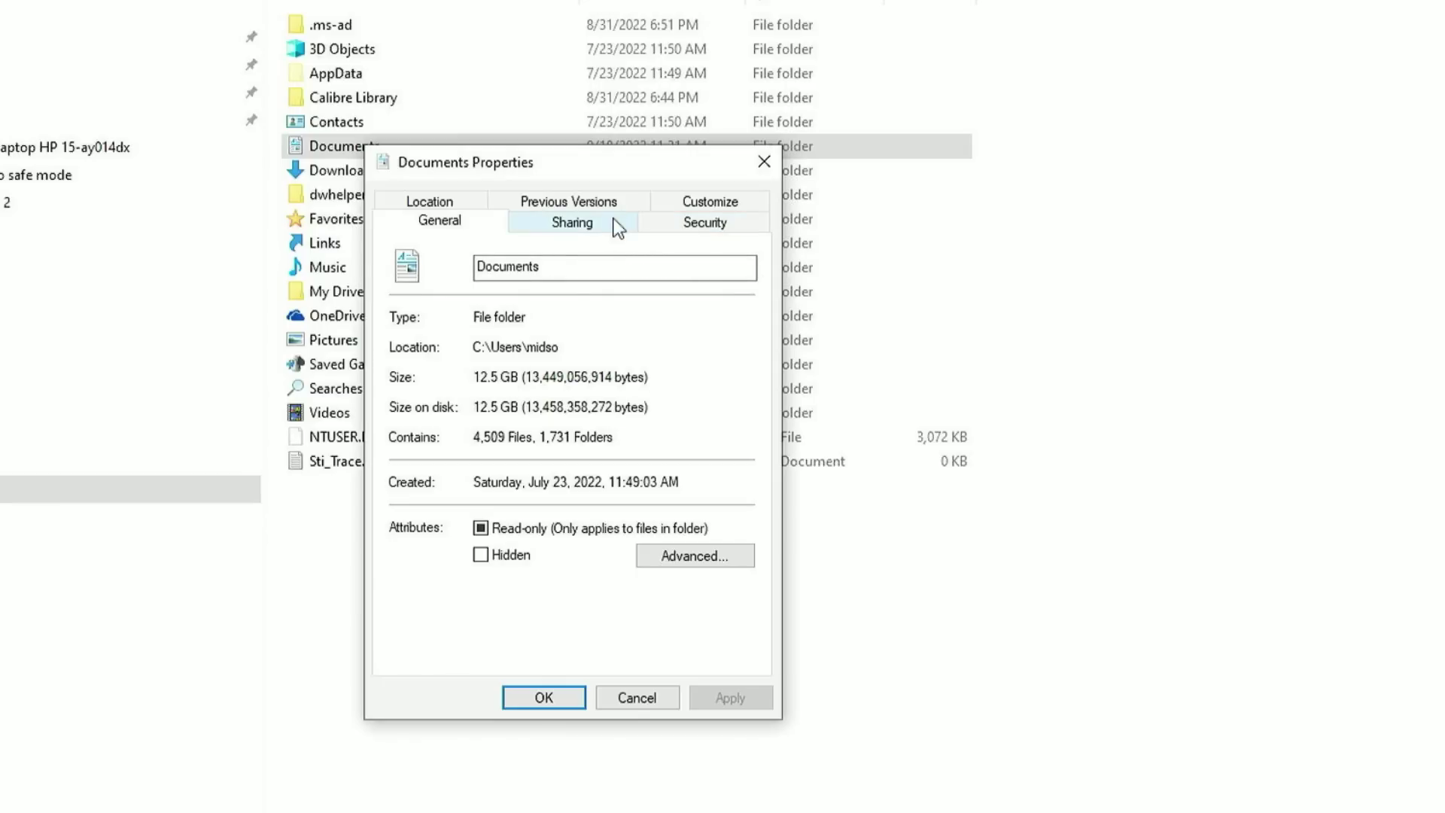
{"action": "left_click", "coordinate": [462, 200]}
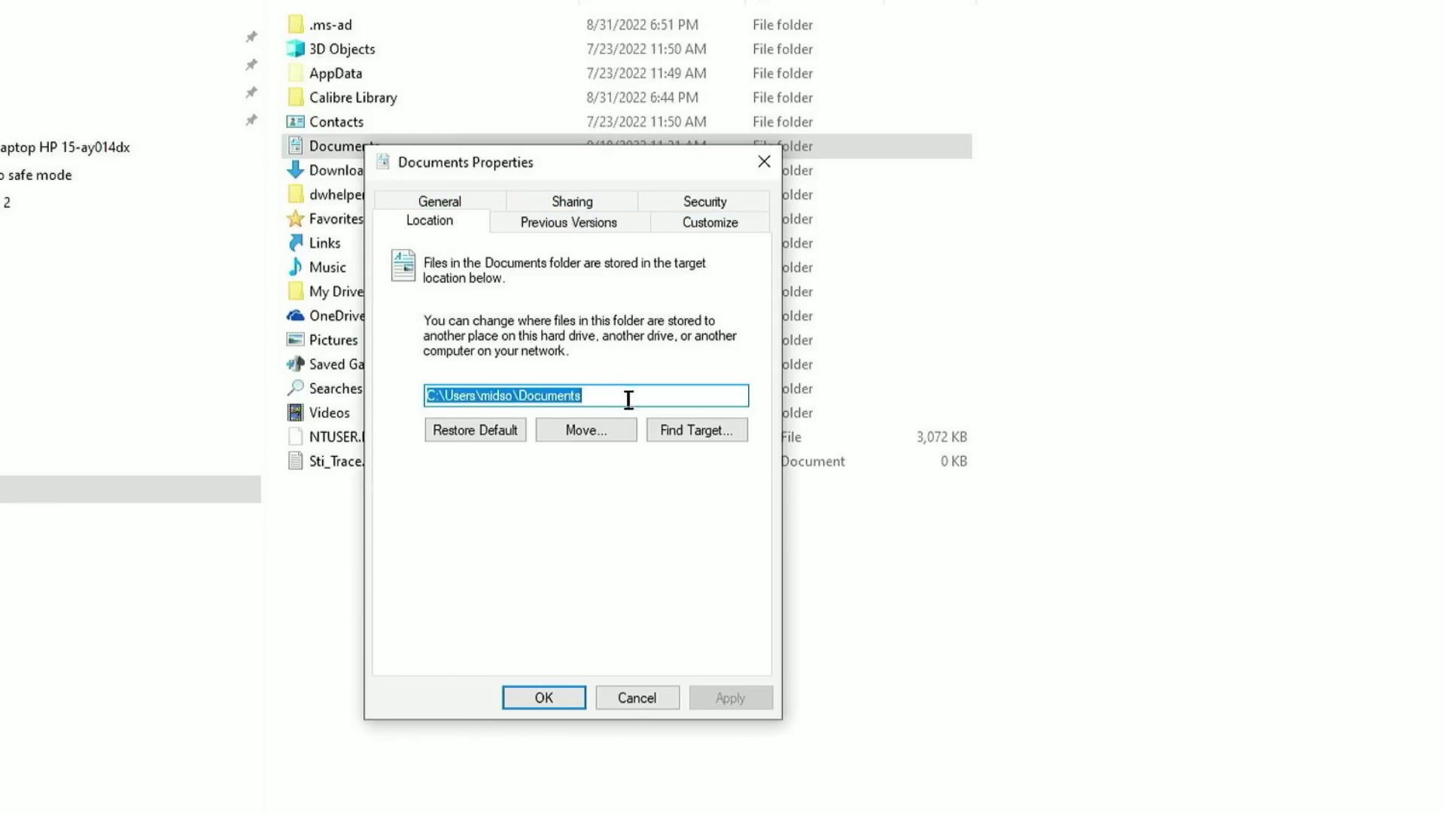
Step: Create D:\Documents on STORAGE, set it as the Documents location, and move the files
{"action": "left_click", "coordinate": [608, 430]}
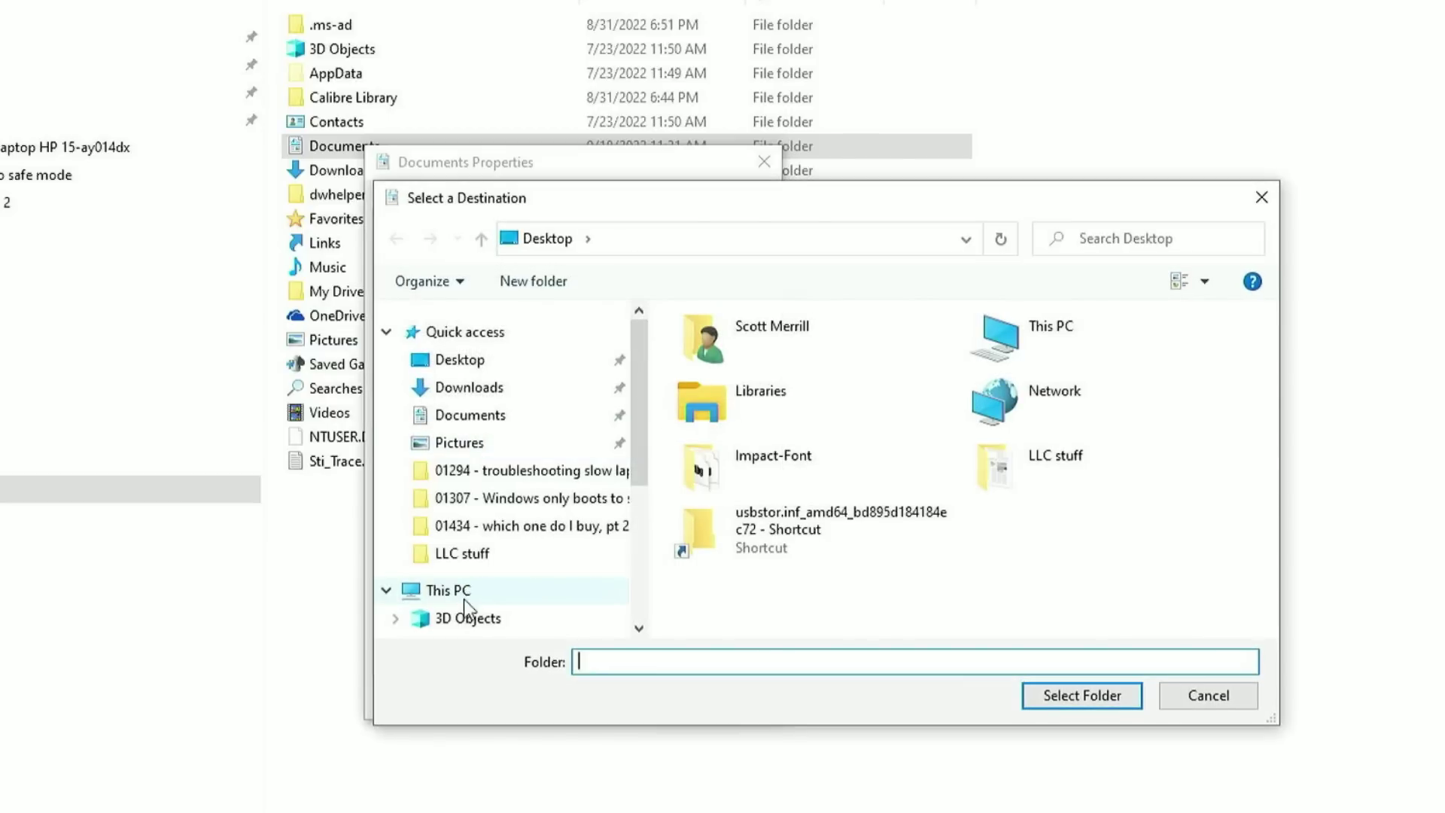
{"action": "left_click", "coordinate": [465, 594]}
{"action": "scroll", "coordinate": [1117, 593], "scroll_direction": "down", "scroll_amount": 1}
{"action": "double_click", "coordinate": [1116, 593]}
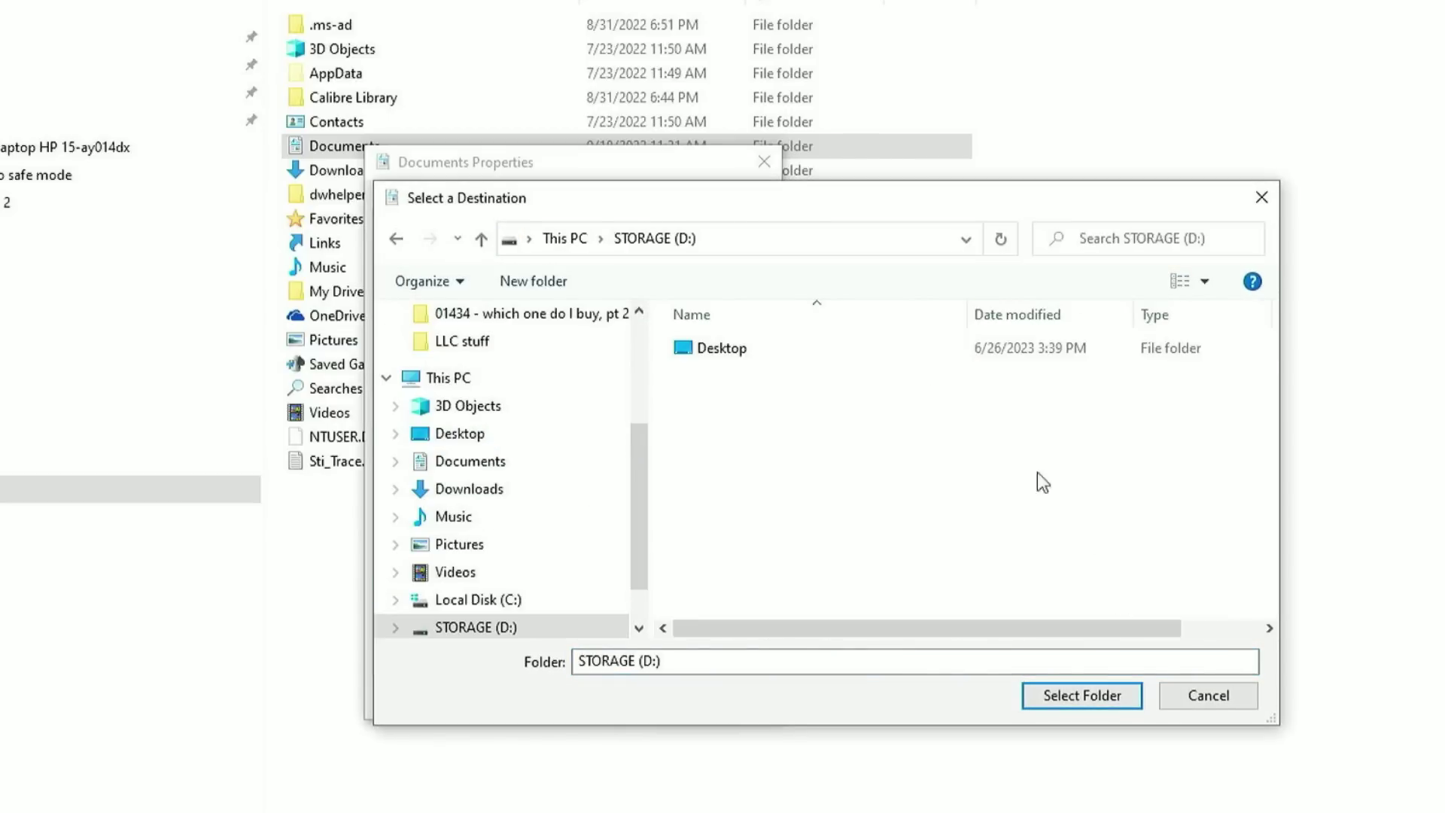
{"action": "left_click", "coordinate": [538, 289]}
{"action": "type", "text": "Documents"}
{"action": "key", "text": "Return"}
{"action": "double_click", "coordinate": [778, 374]}
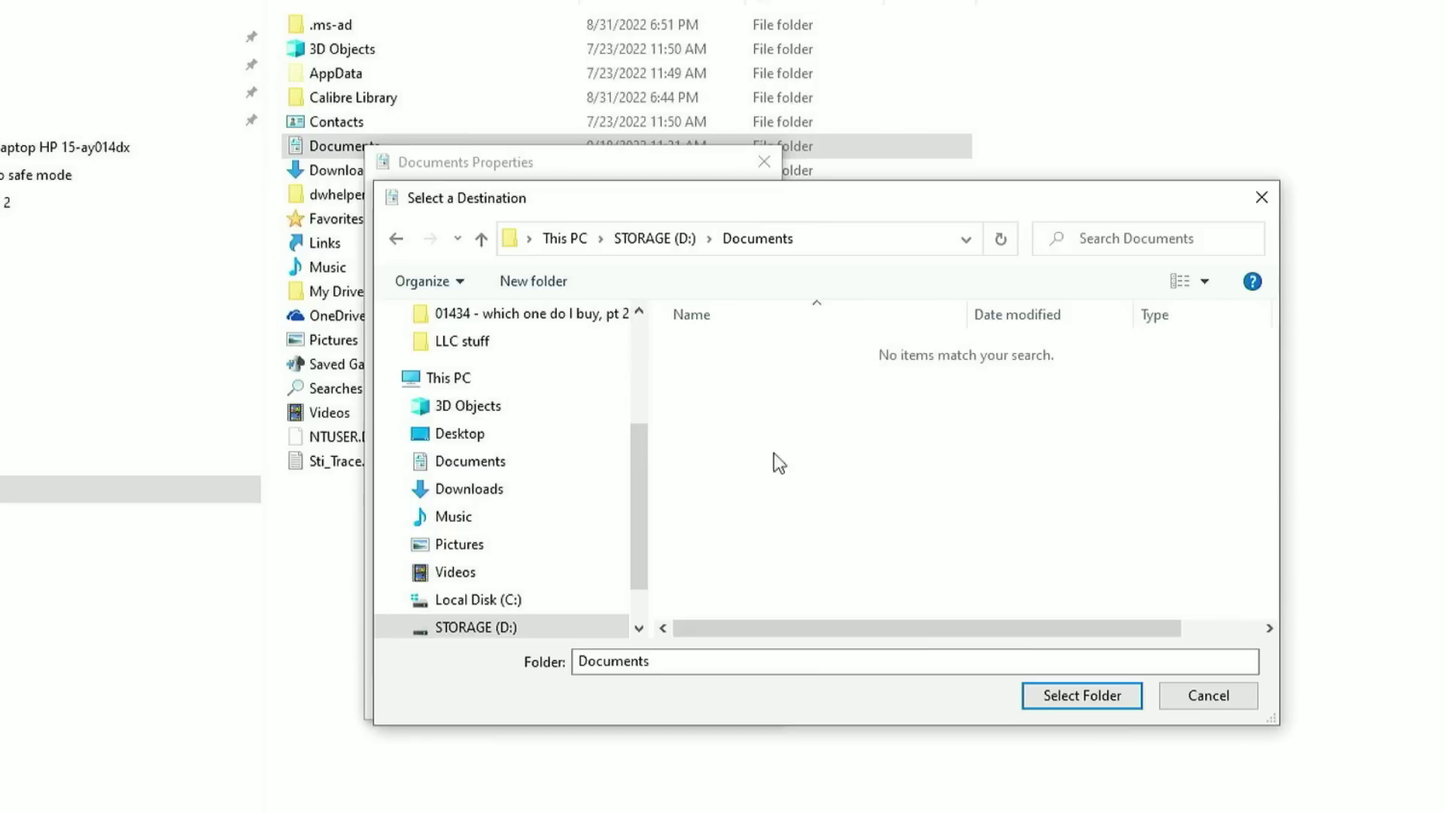
{"action": "left_click", "coordinate": [1054, 695]}
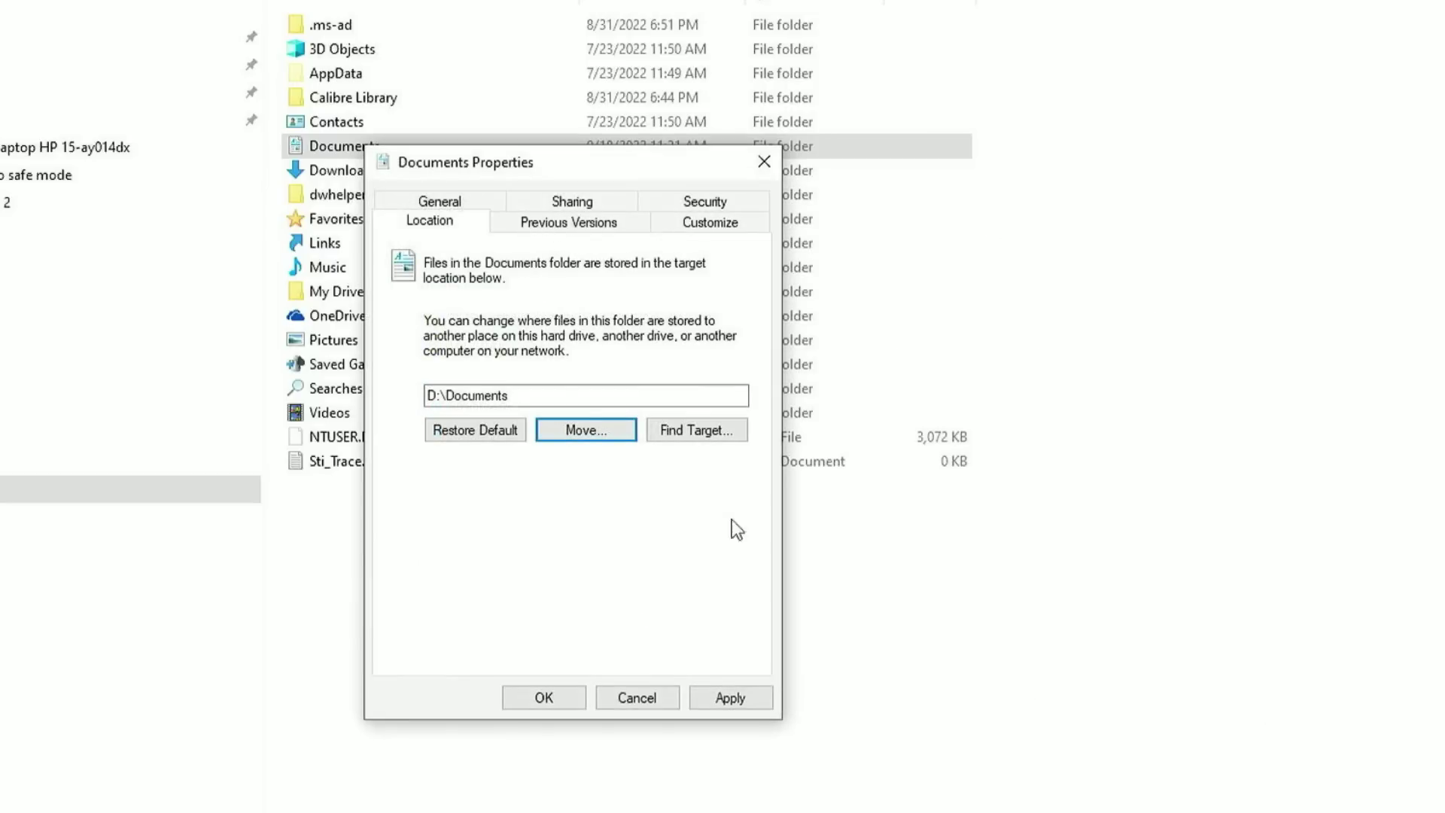
{"action": "left_click", "coordinate": [718, 689]}
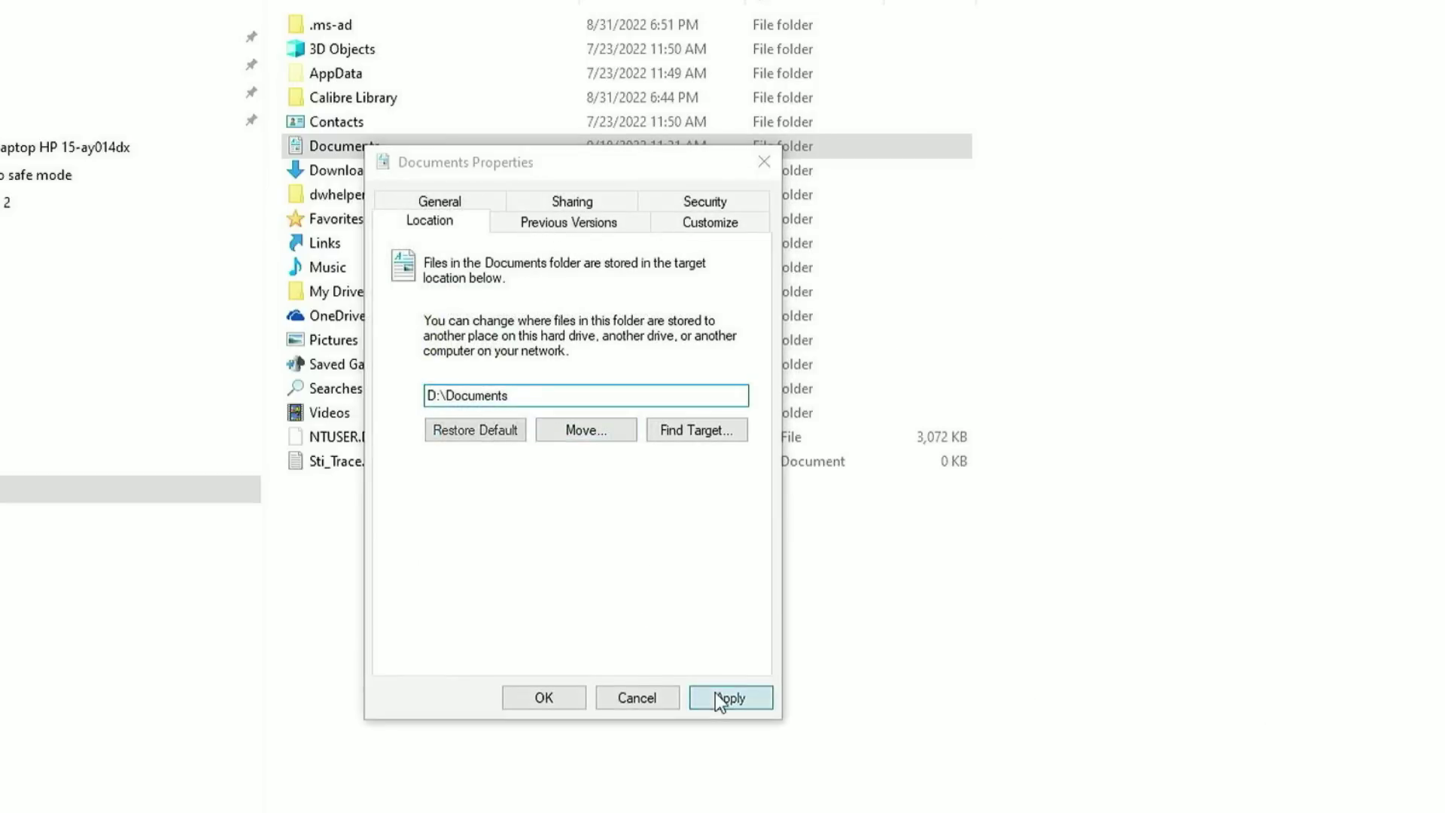
{"action": "left_click", "coordinate": [756, 425]}
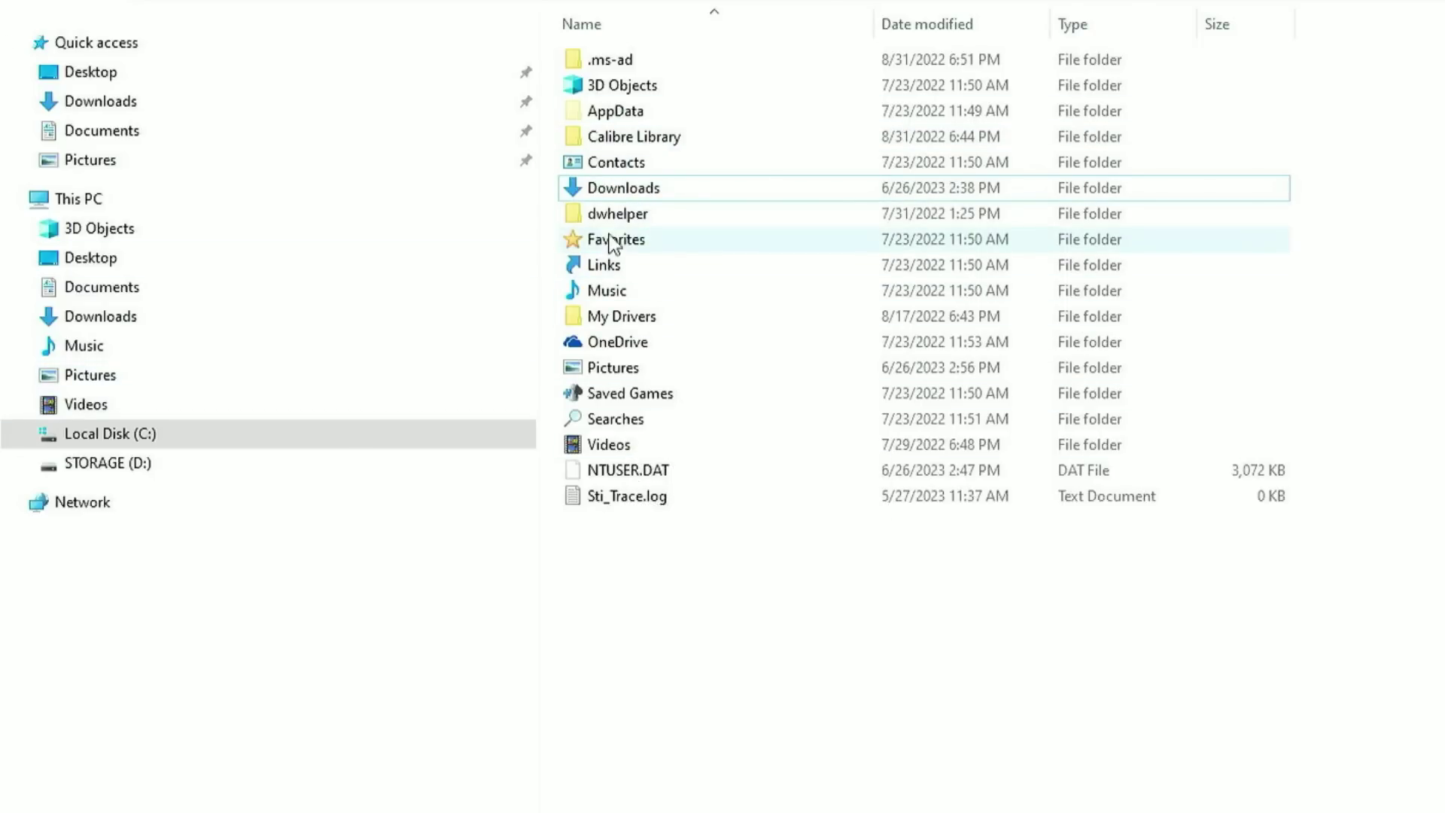
Step: Open the Downloads folder's Location properties and browse to STORAGE (D:) for a new target
{"action": "right_click", "coordinate": [644, 192]}
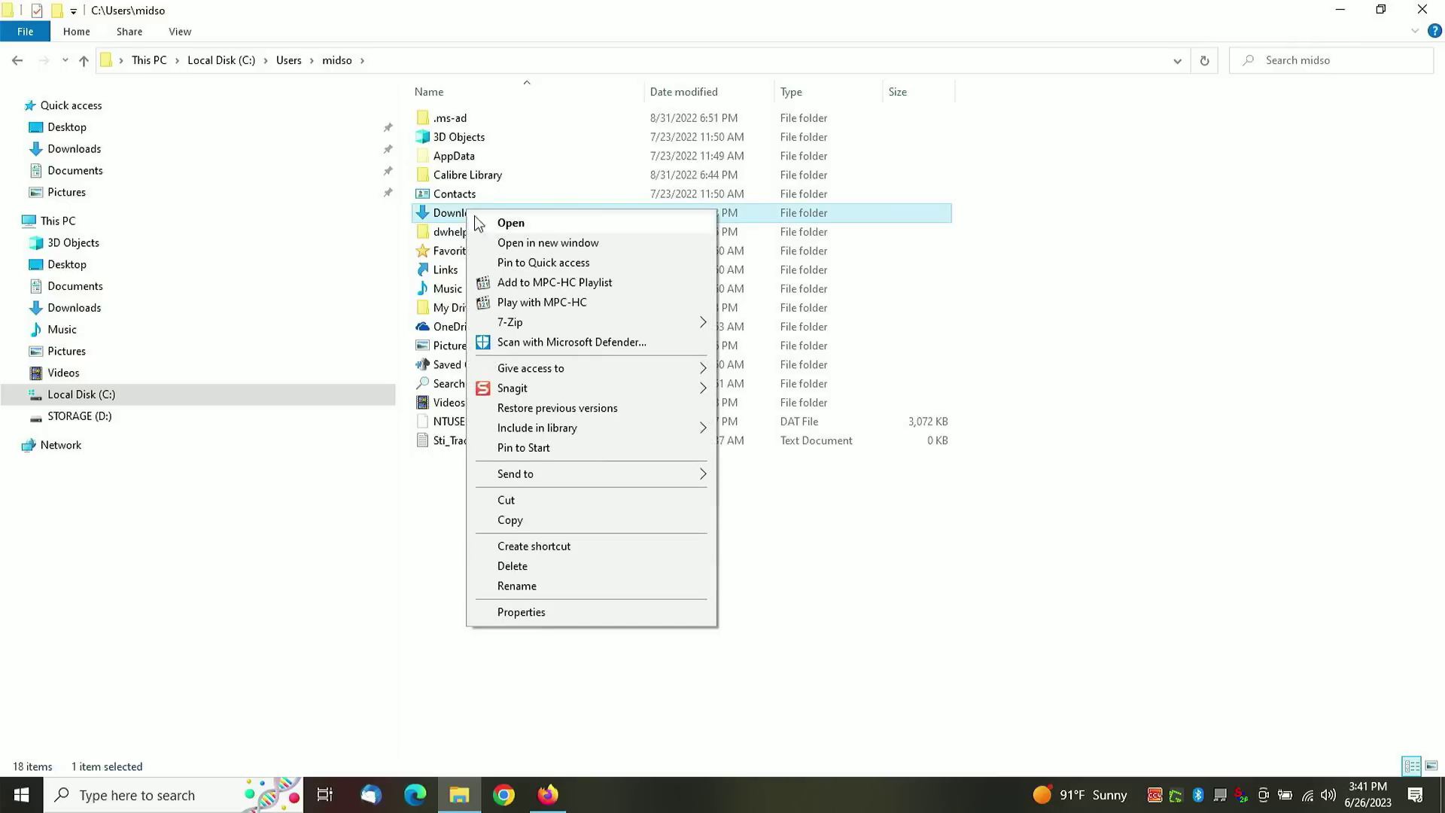
{"action": "left_click", "coordinate": [537, 611]}
{"action": "left_click", "coordinate": [527, 256]}
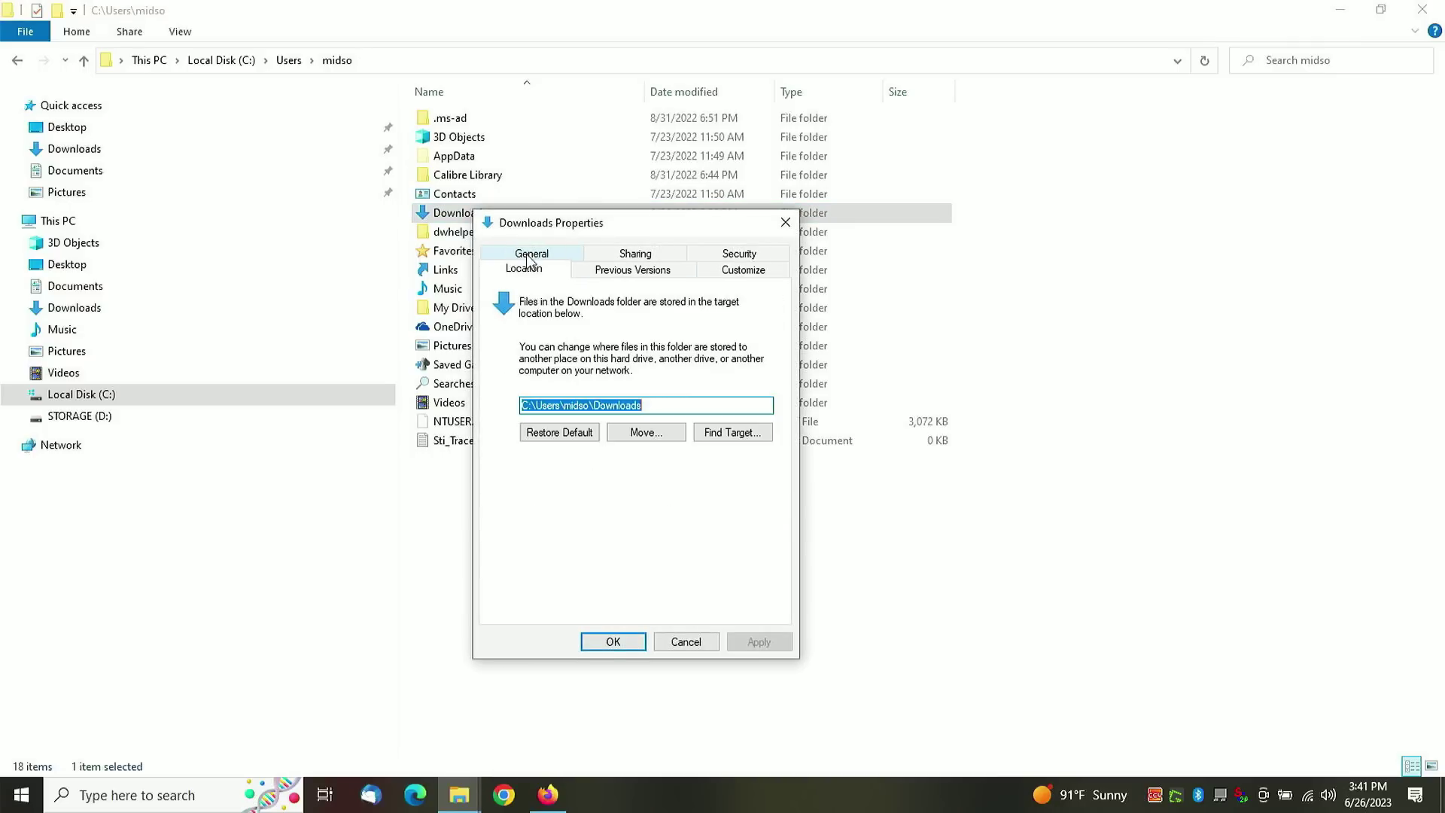
{"action": "left_click", "coordinate": [647, 435]}
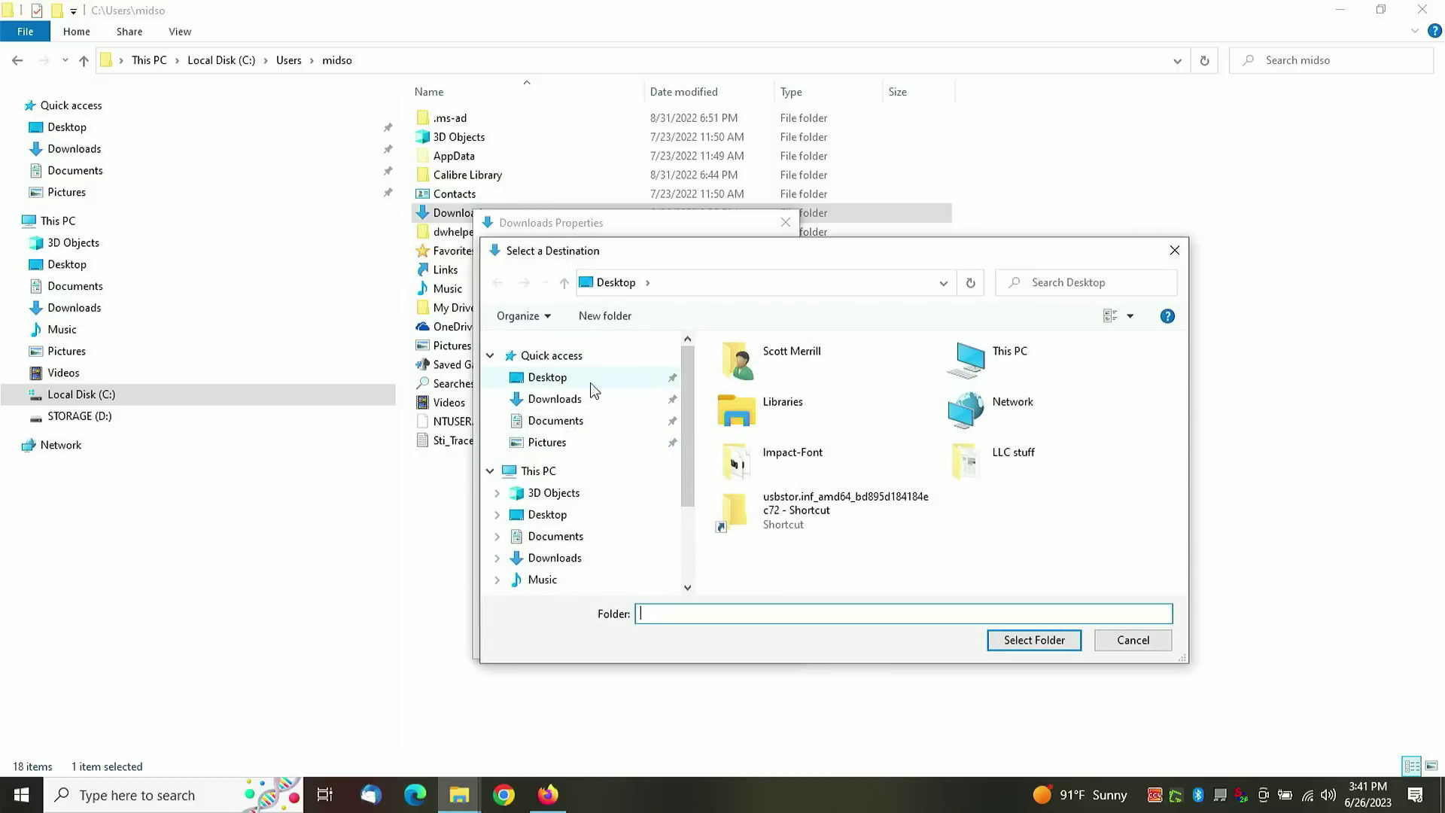
{"action": "left_click", "coordinate": [562, 471]}
{"action": "scroll", "coordinate": [1016, 542], "scroll_direction": "down", "scroll_amount": 1}
{"action": "left_click", "coordinate": [1072, 577]}
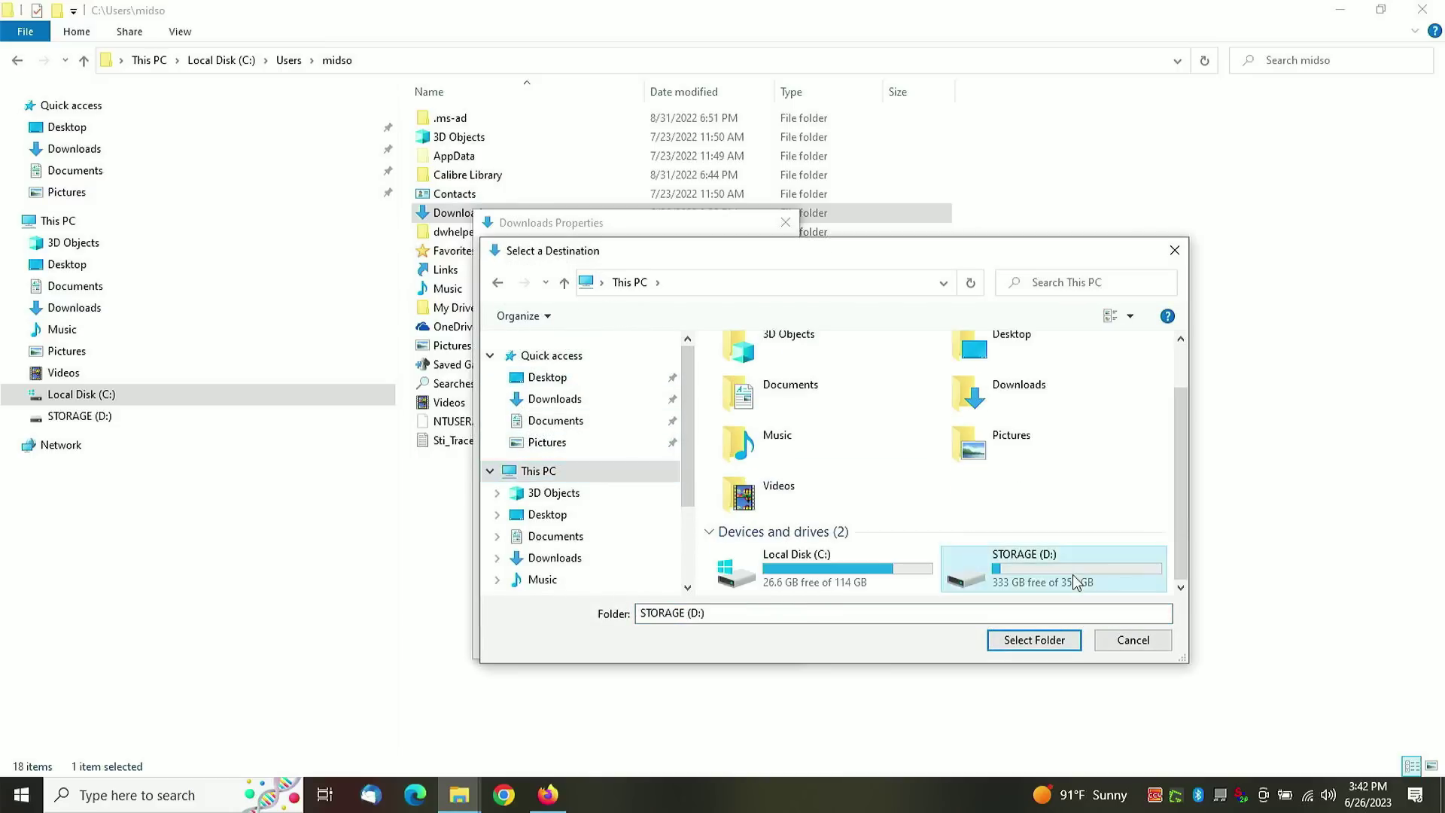
{"action": "double_click", "coordinate": [1072, 575]}
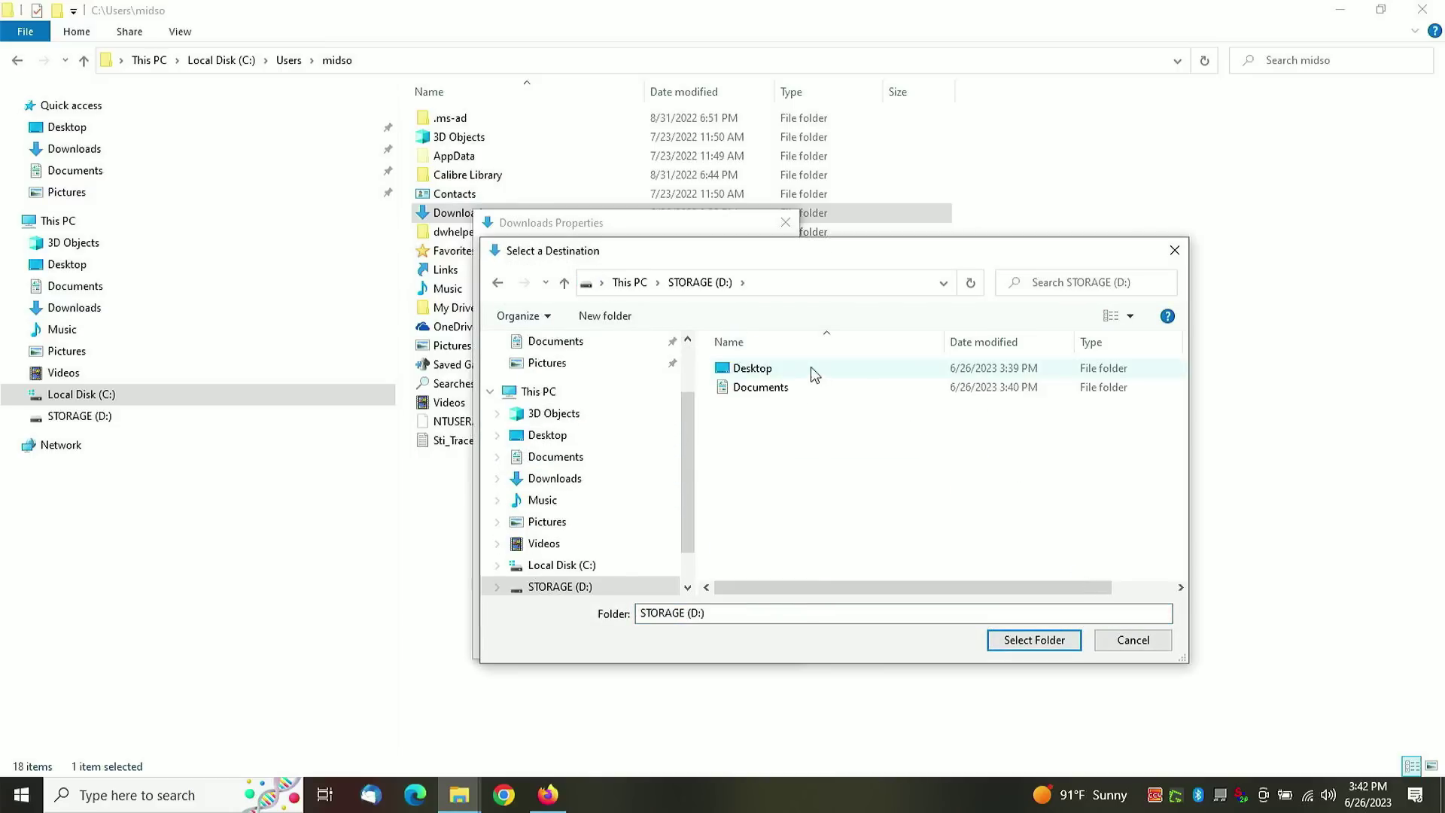
Step: Create D:\Downloads, set it as the Downloads location, and move the existing files
{"action": "left_click", "coordinate": [614, 320]}
{"action": "type", "text": "Downloads"}
{"action": "key", "text": "Return"}
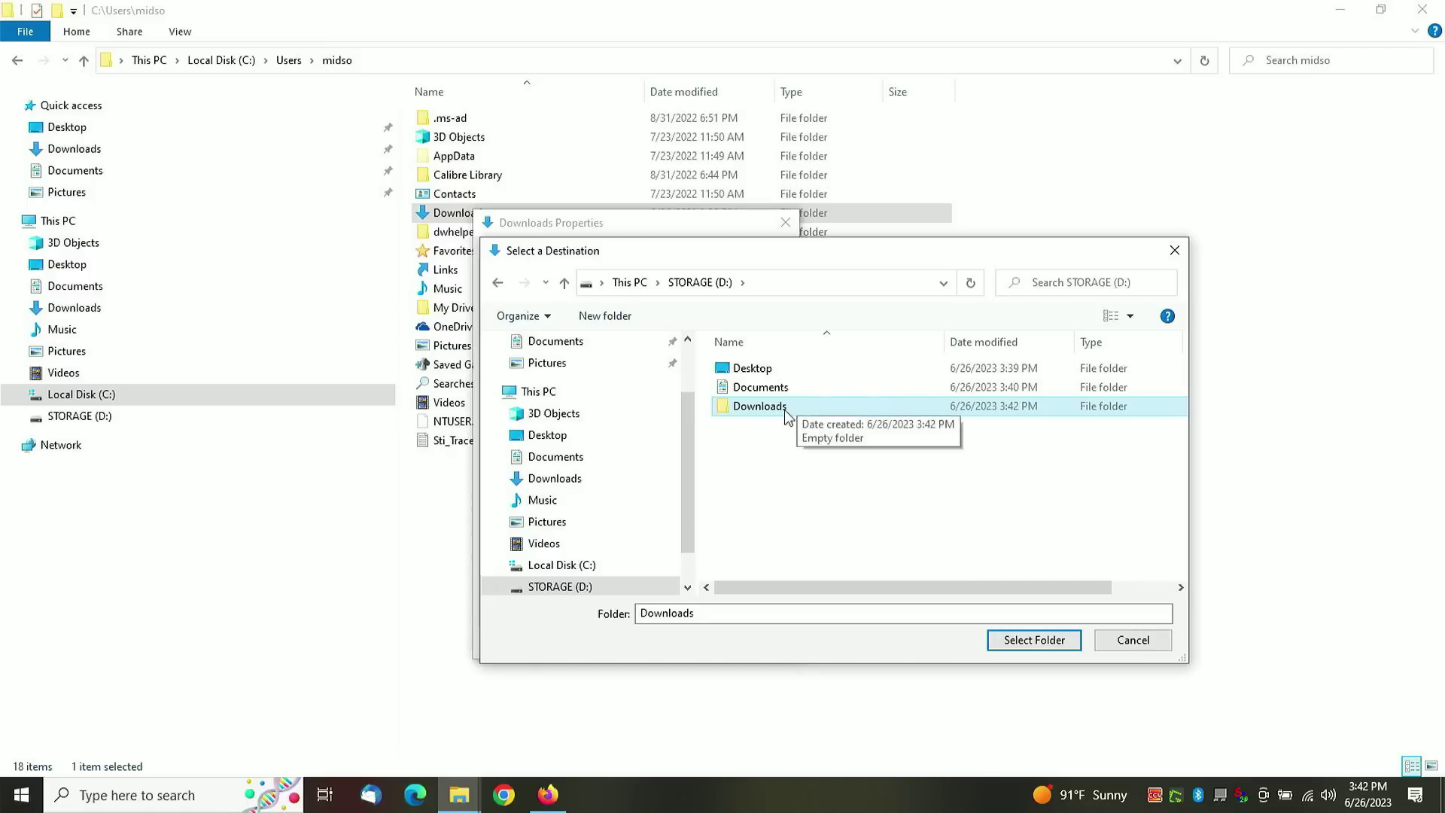
{"action": "double_click", "coordinate": [787, 414]}
{"action": "left_click", "coordinate": [1033, 645]}
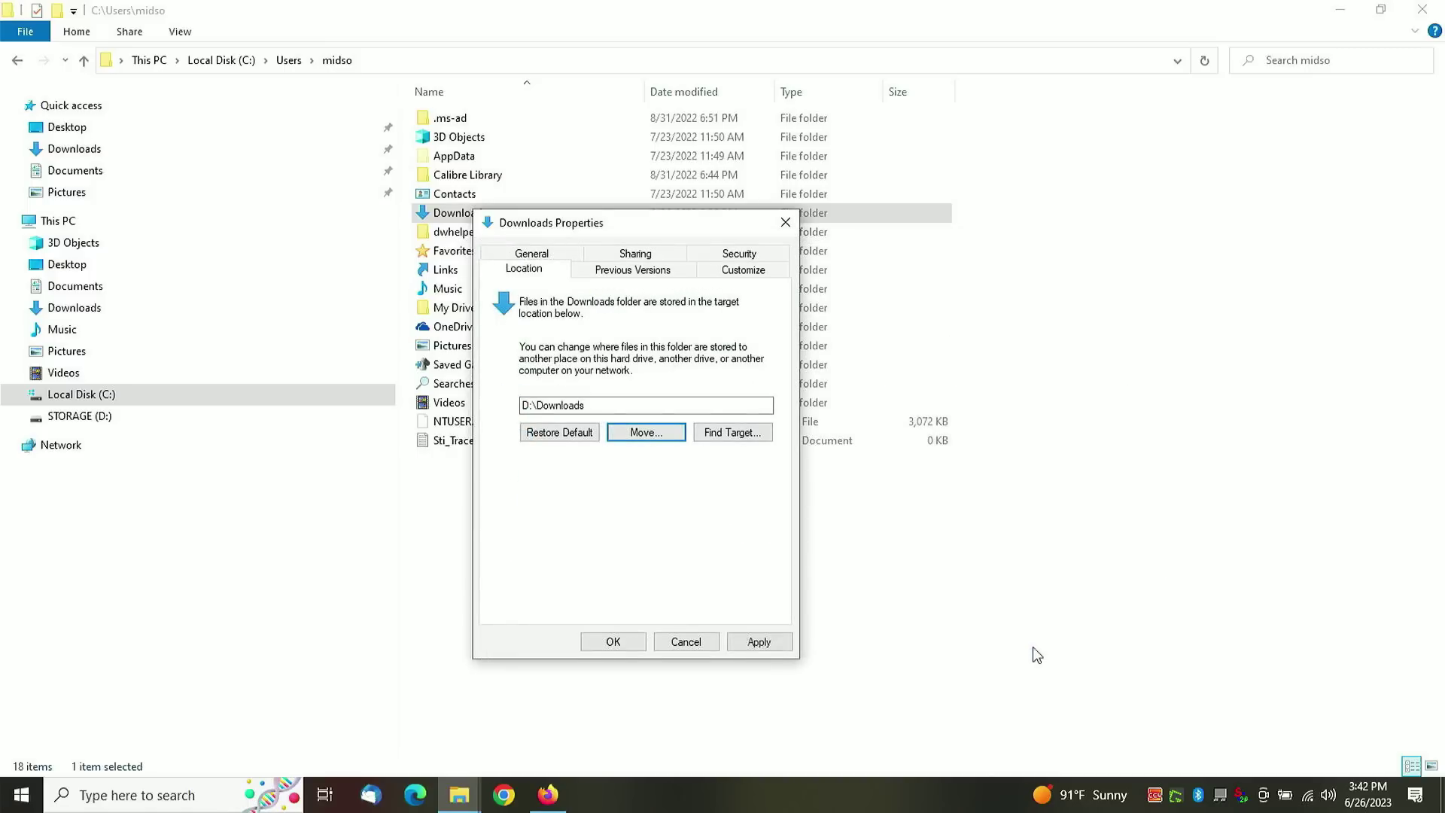
{"action": "left_click", "coordinate": [760, 641]}
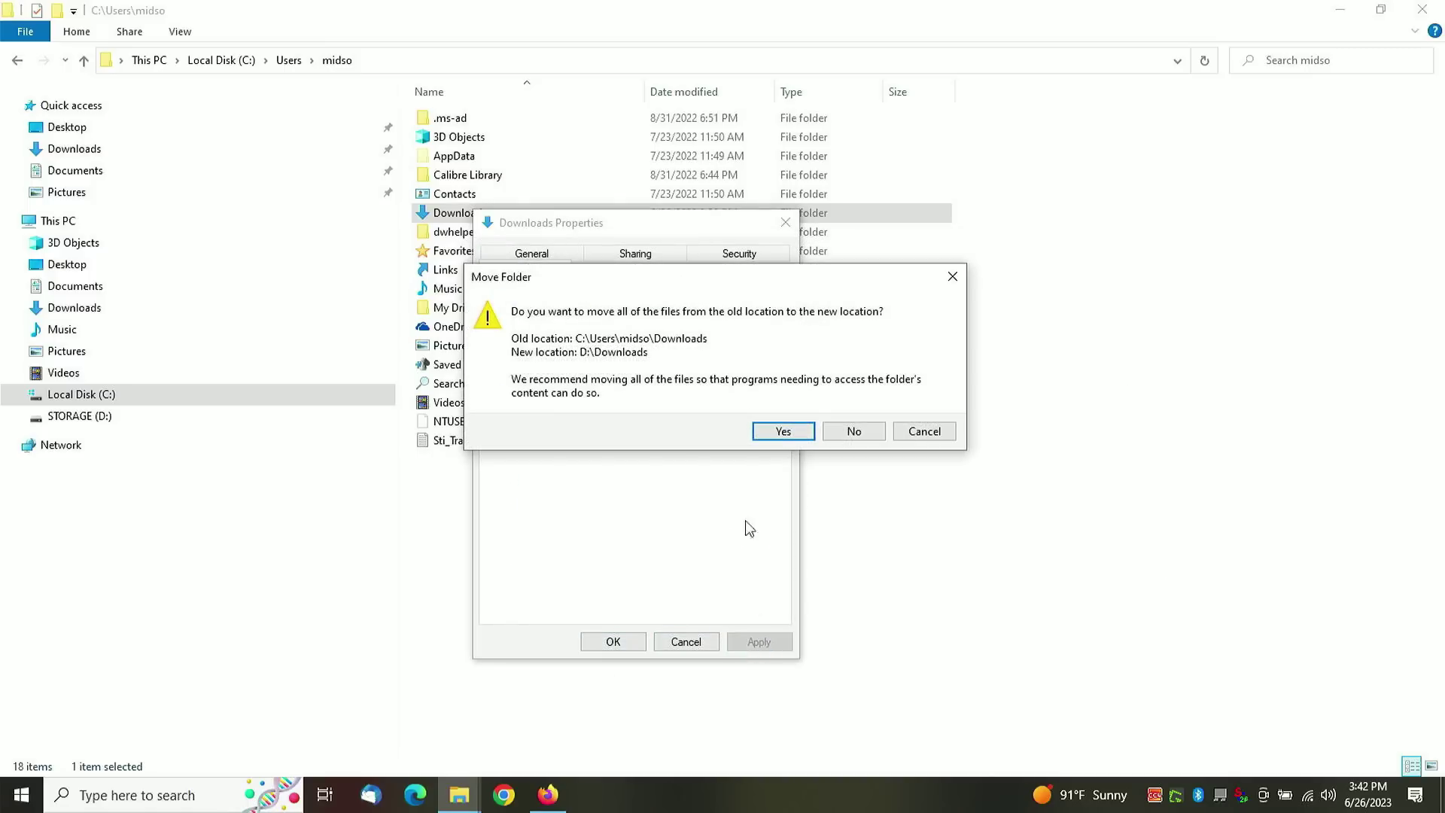
{"action": "left_click", "coordinate": [783, 431]}
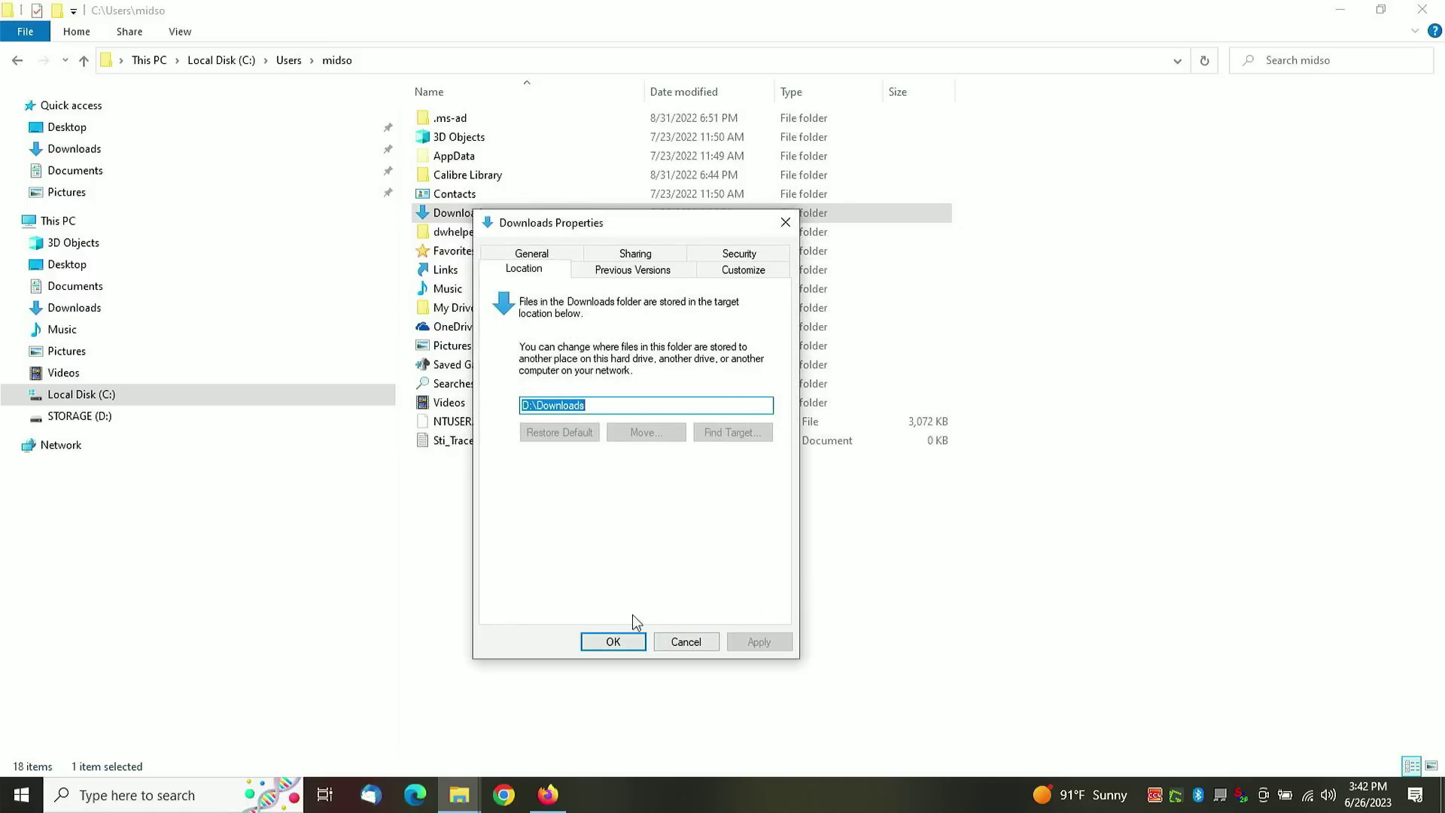
{"action": "left_click", "coordinate": [528, 741]}
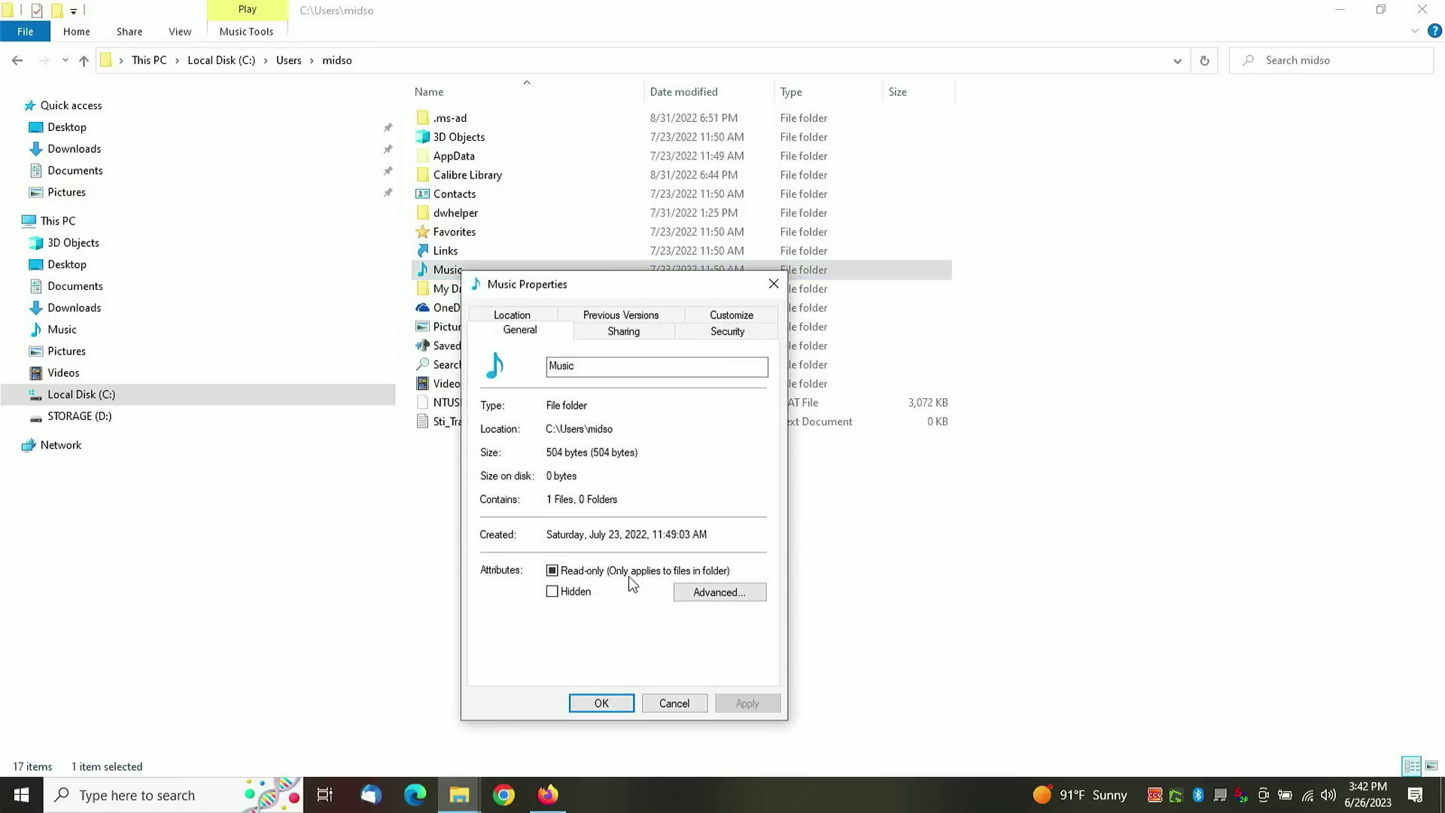
Step: From Music's Location settings, create new 'Pictures' and 'Videos' folders on STORAGE (D:)
{"action": "left_click", "coordinate": [512, 314]}
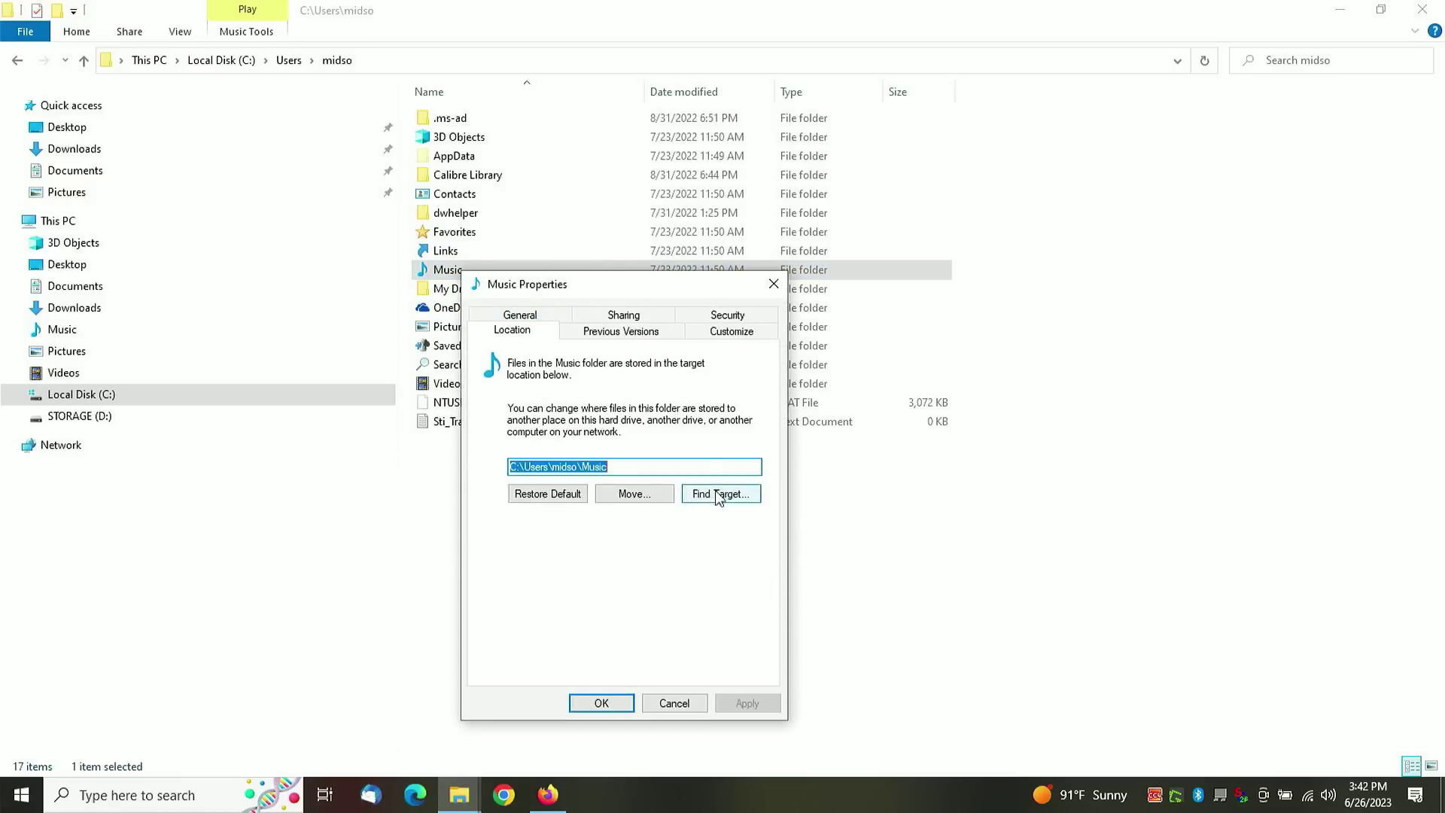
{"action": "left_click", "coordinate": [634, 493]}
{"action": "left_click", "coordinate": [579, 383]}
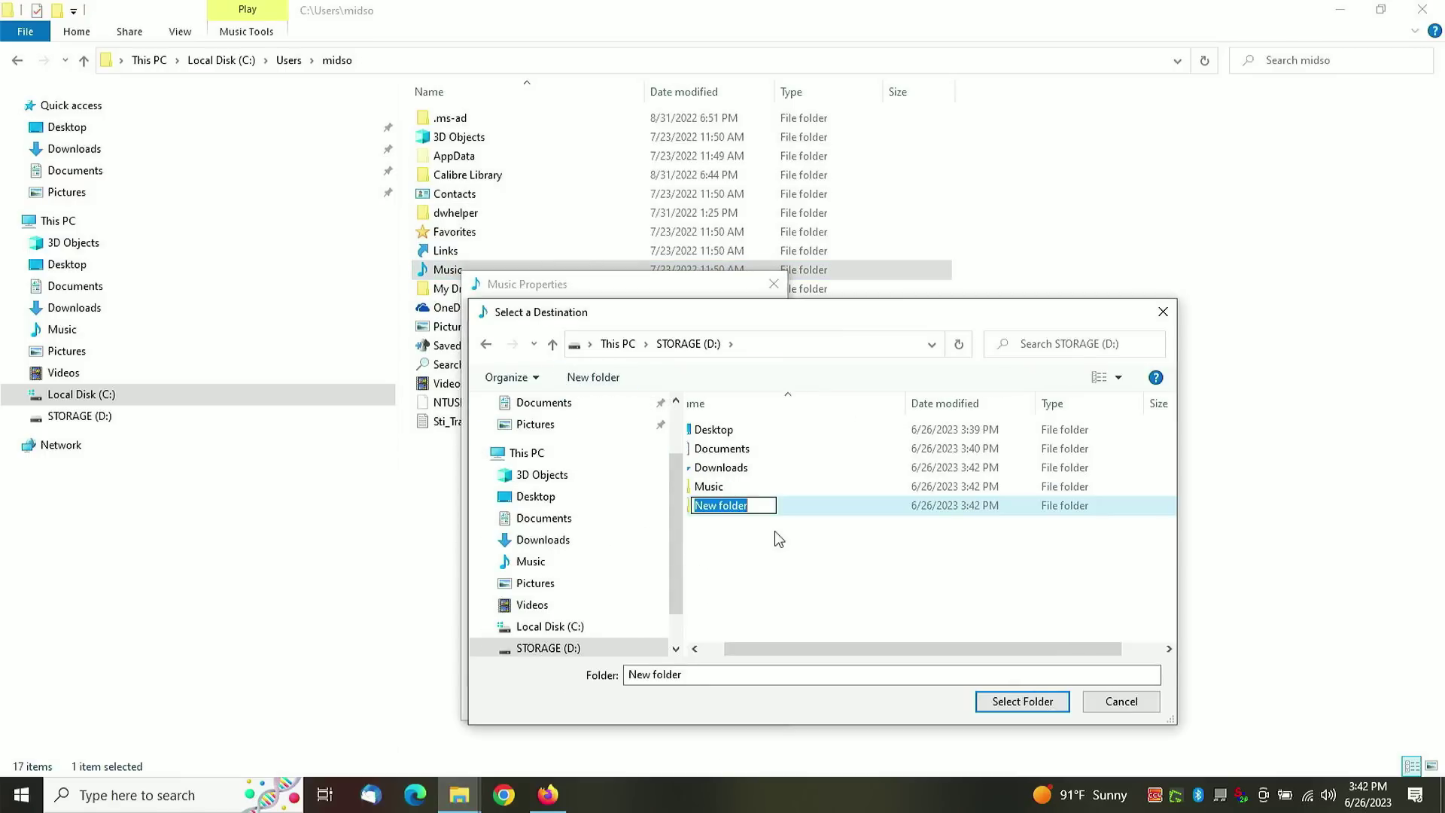
{"action": "type", "text": "Pic"}
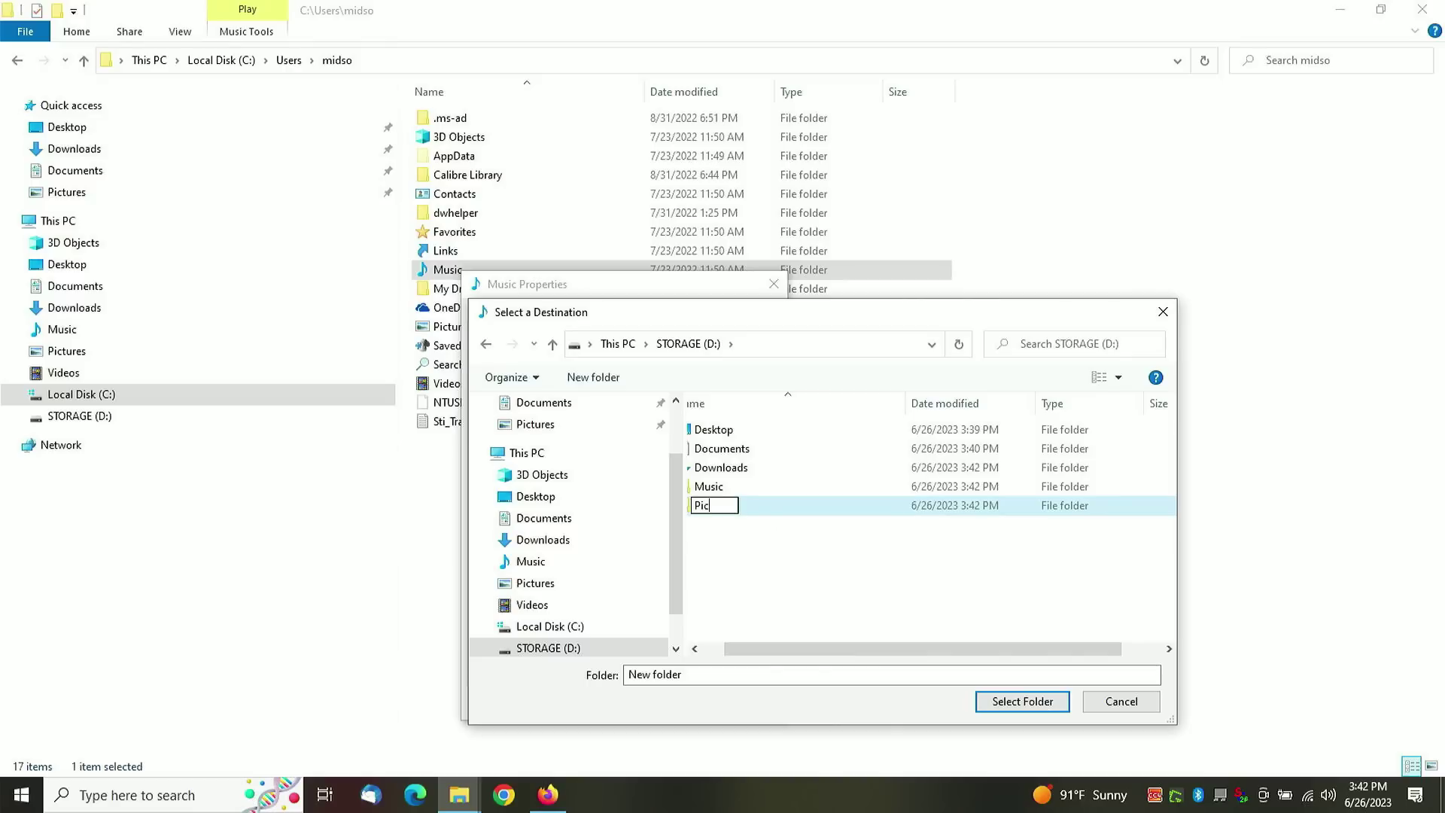
{"action": "type", "text": "tures"}
{"action": "key", "text": "Return"}
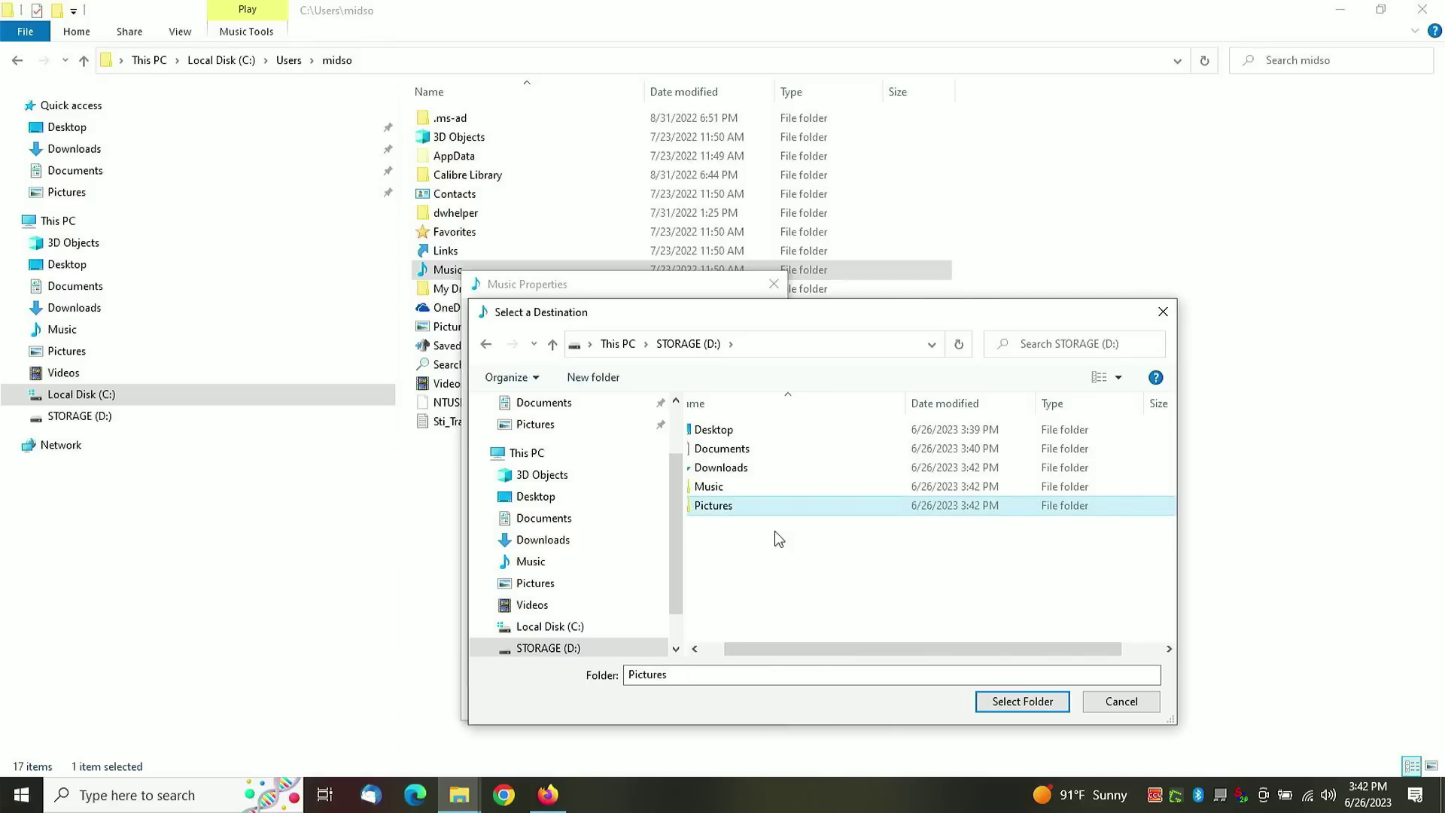
{"action": "left_click", "coordinate": [593, 377]}
{"action": "type", "text": "Videos"}
{"action": "key", "text": "Return"}
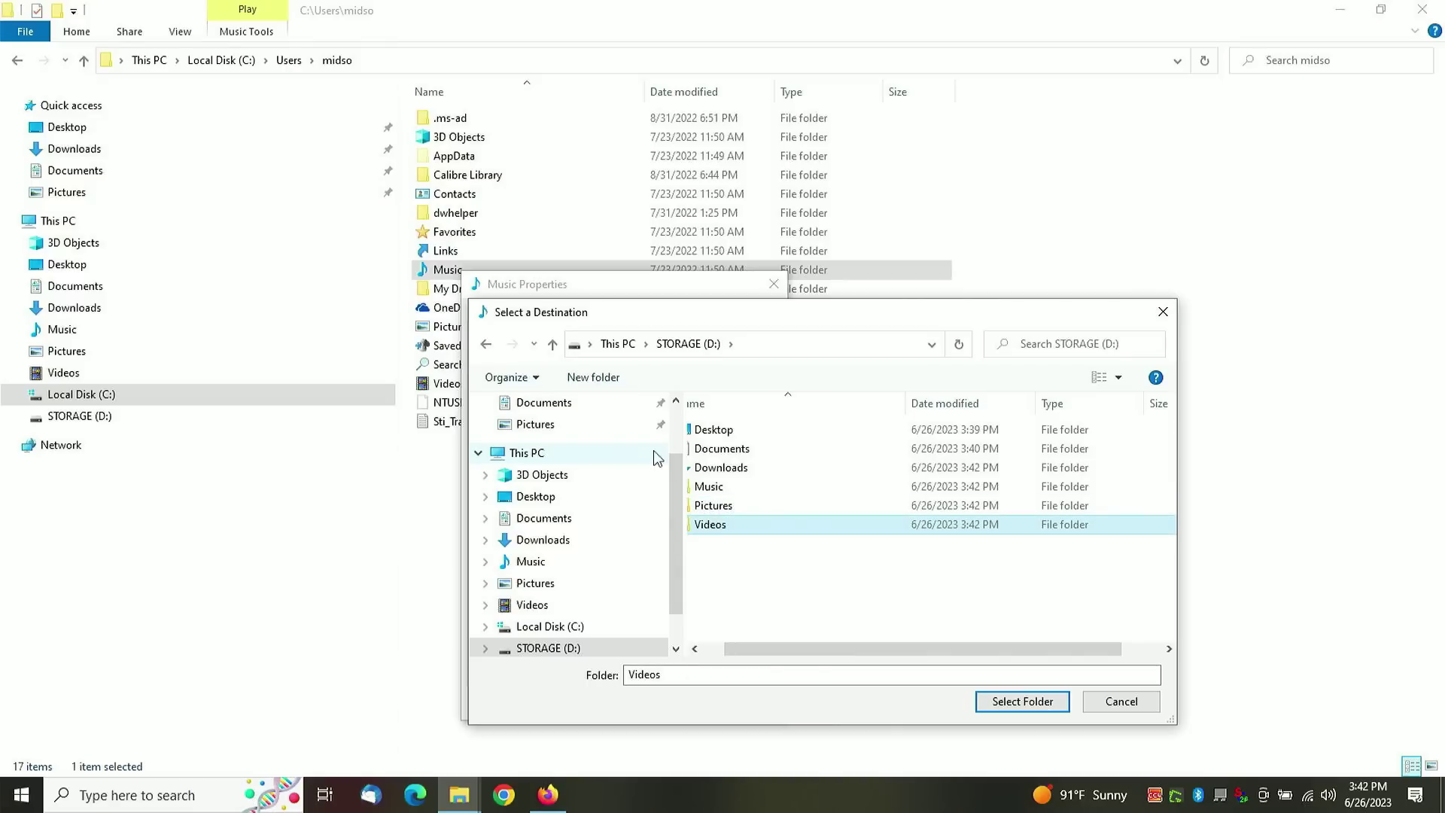
Step: Set the Music location to D:\Music and move its files there
{"action": "double_click", "coordinate": [712, 487]}
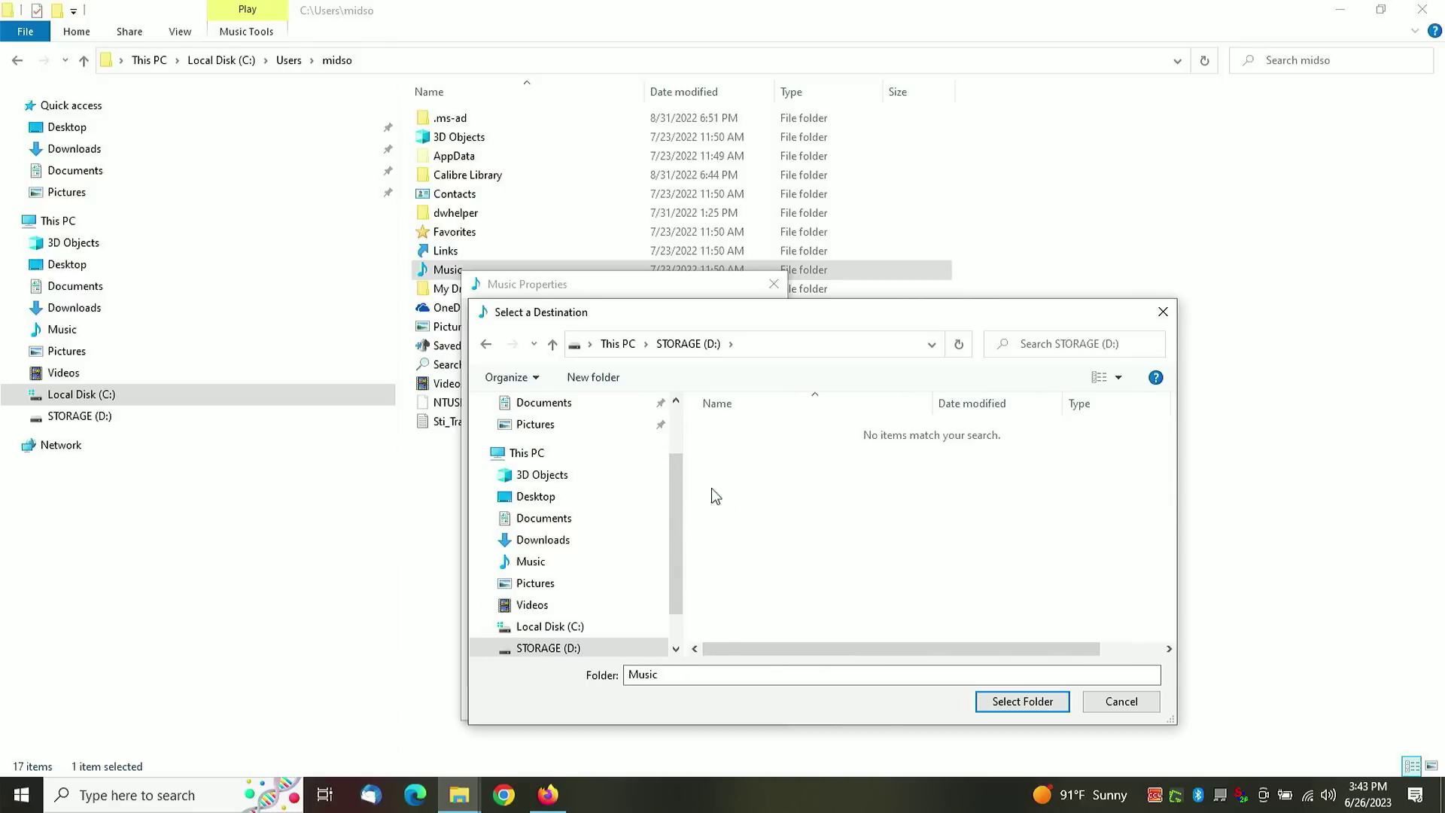
{"action": "left_click", "coordinate": [1008, 699]}
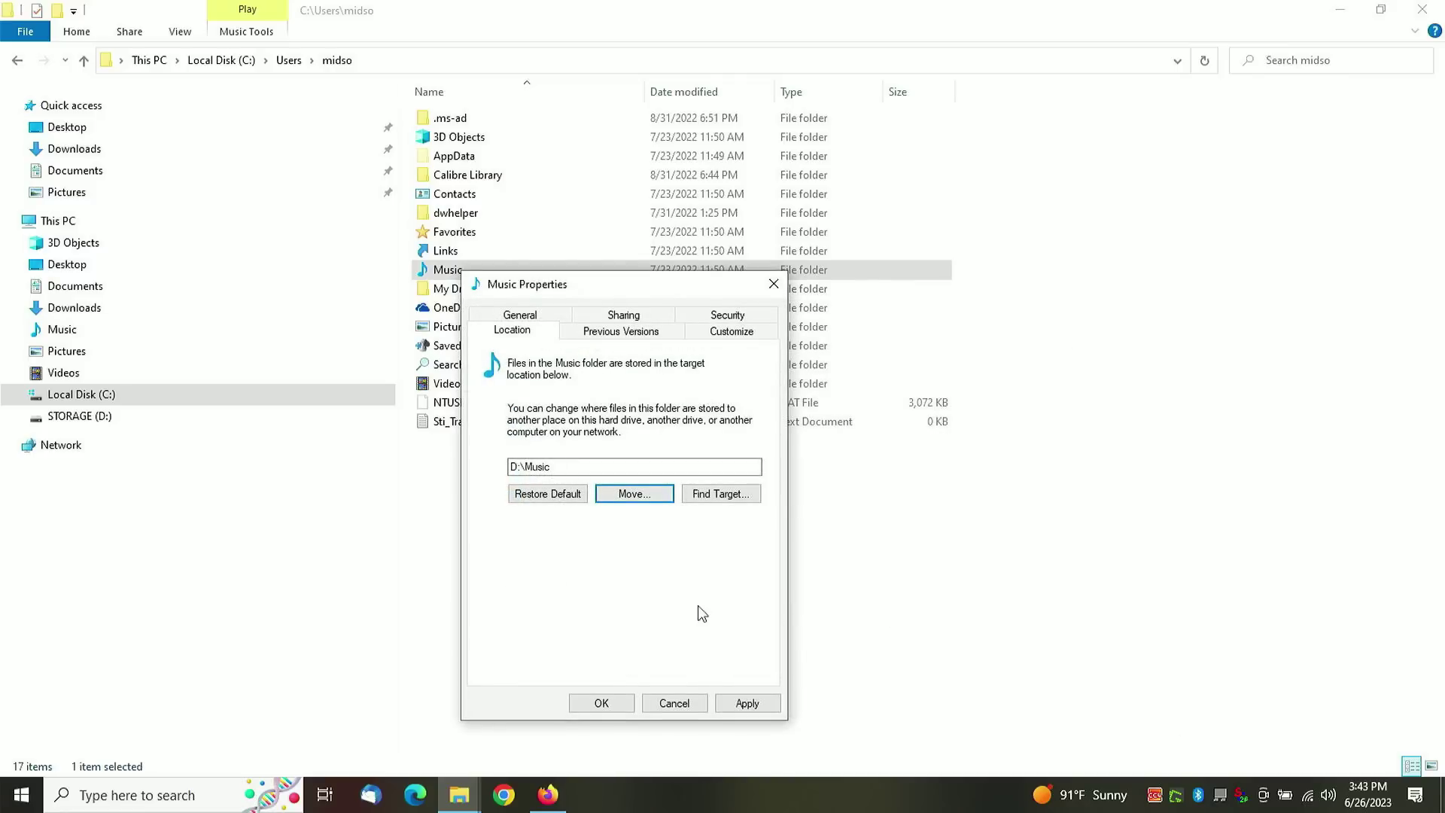
{"action": "left_click", "coordinate": [744, 703]}
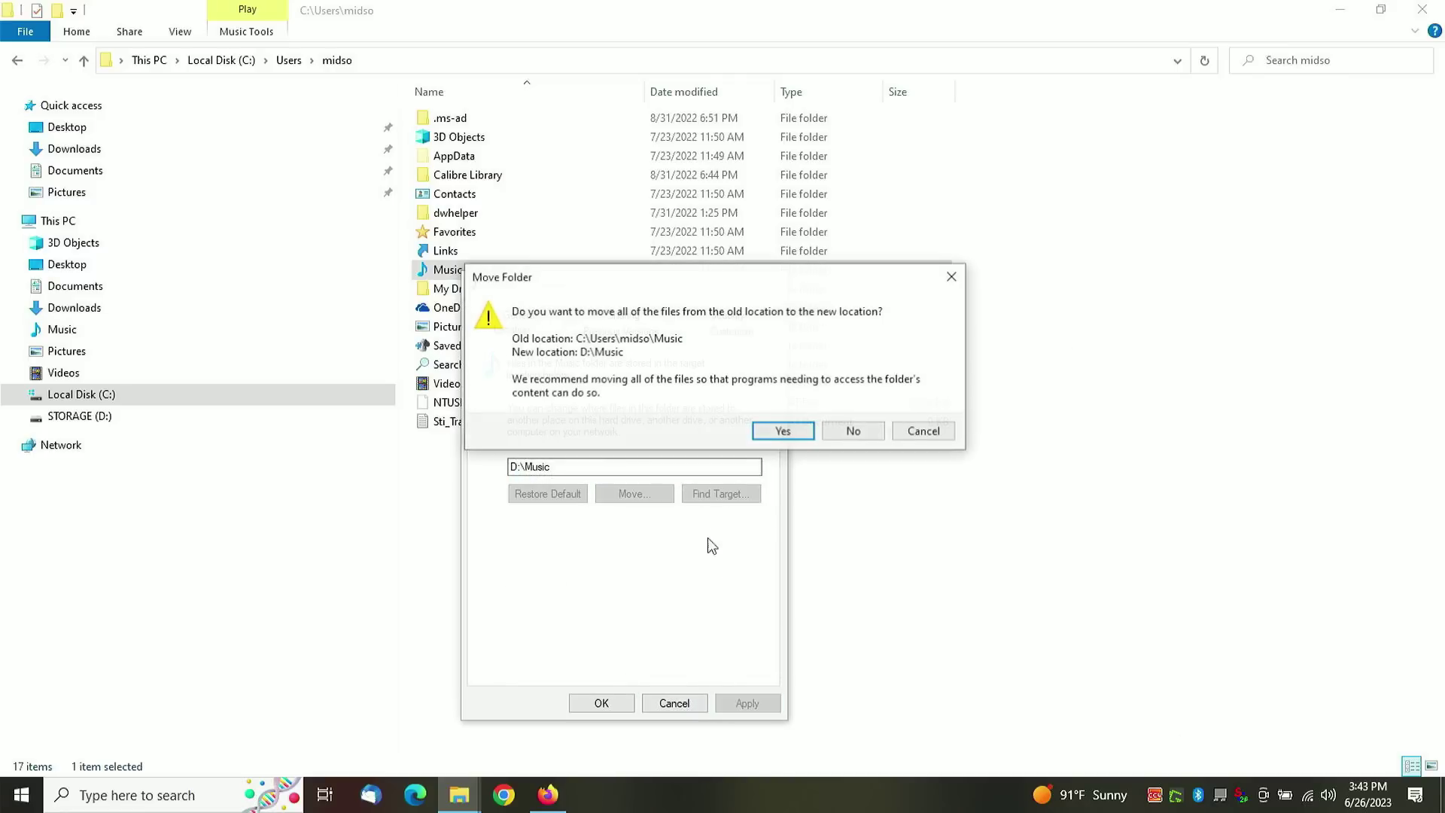
{"action": "left_click", "coordinate": [783, 431]}
{"action": "left_click", "coordinate": [601, 703]}
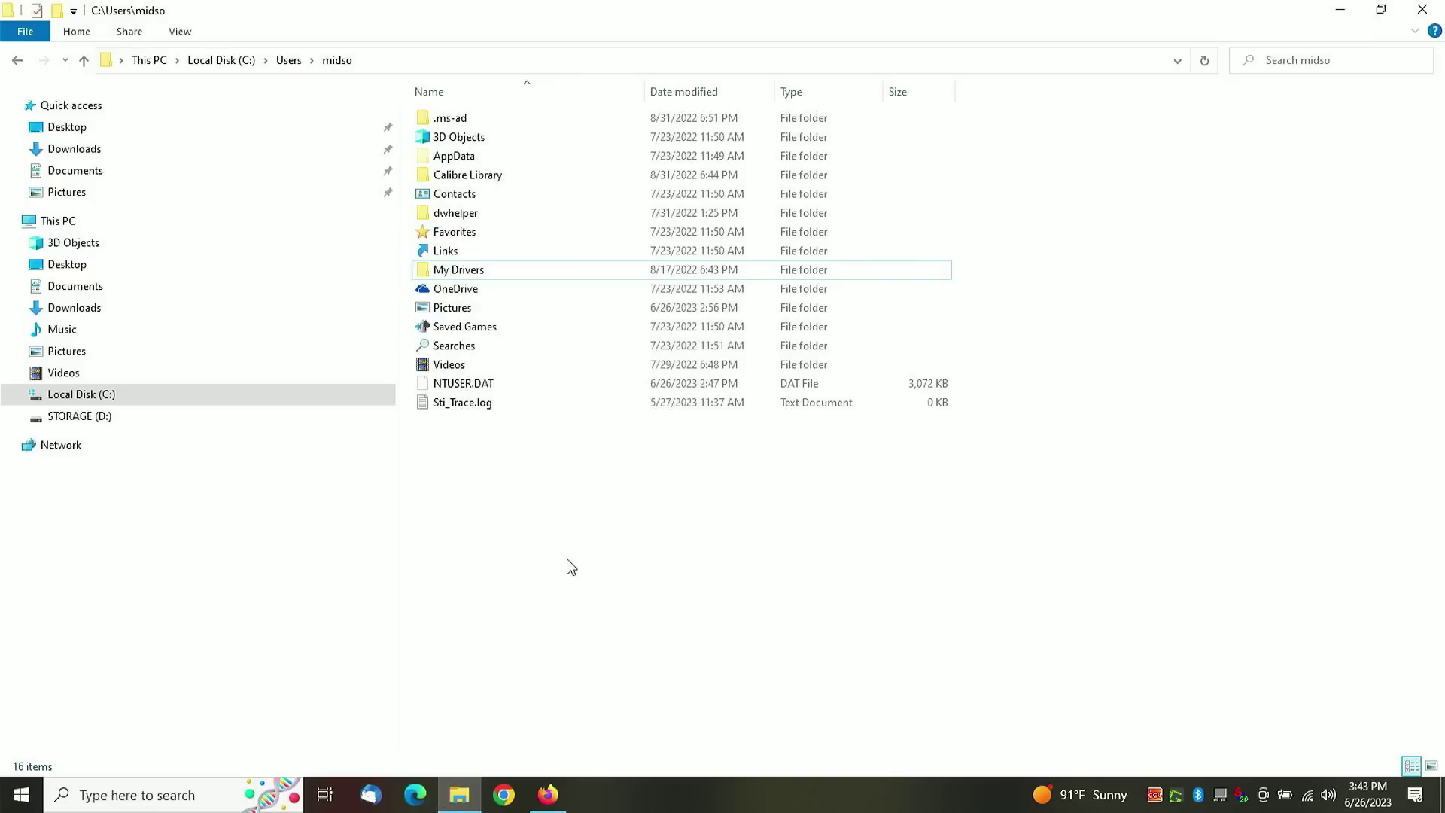
Step: Relocate Pictures to D:\Pictures, moving its files over
{"action": "key", "text": "Down"}
{"action": "key", "text": "Down"}
{"action": "key", "text": "alt+Return"}
{"action": "left_click", "coordinate": [529, 353]}
{"action": "left_click", "coordinate": [646, 530]}
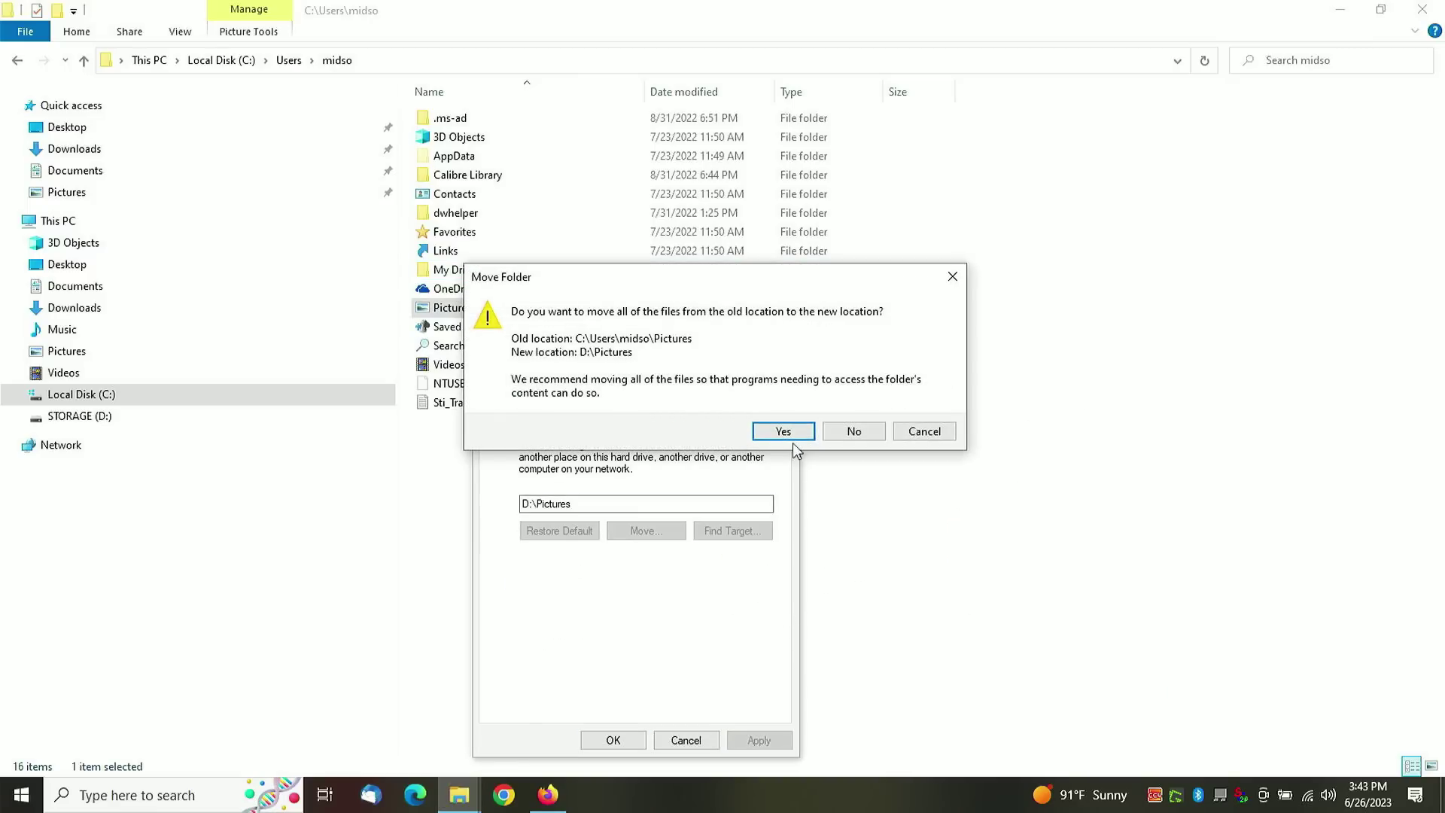
{"action": "left_click", "coordinate": [790, 435]}
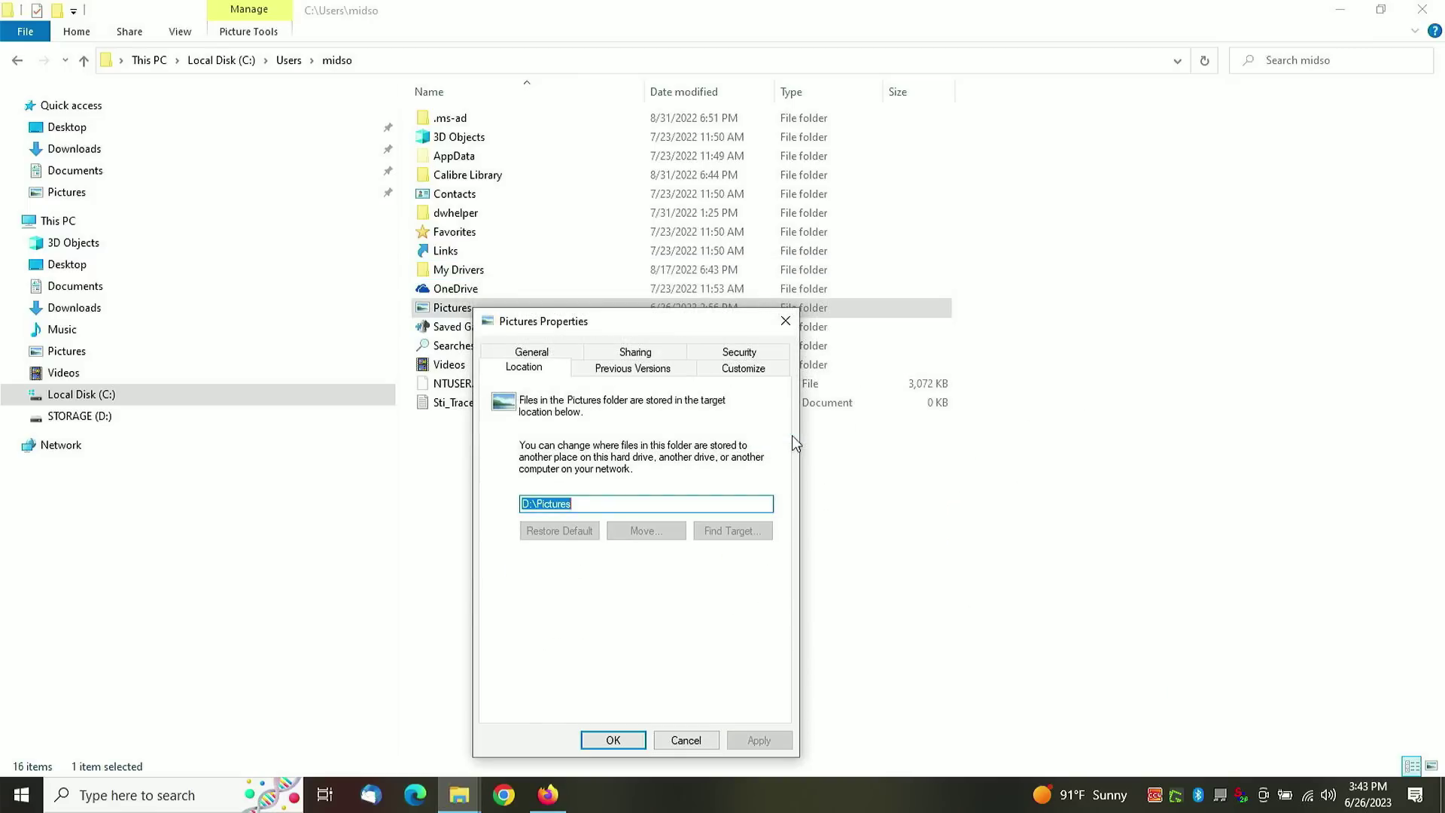
{"action": "left_click", "coordinate": [613, 740]}
Step: Relocate Videos to D:\Videos, moving its files over
{"action": "left_click", "coordinate": [462, 350]}
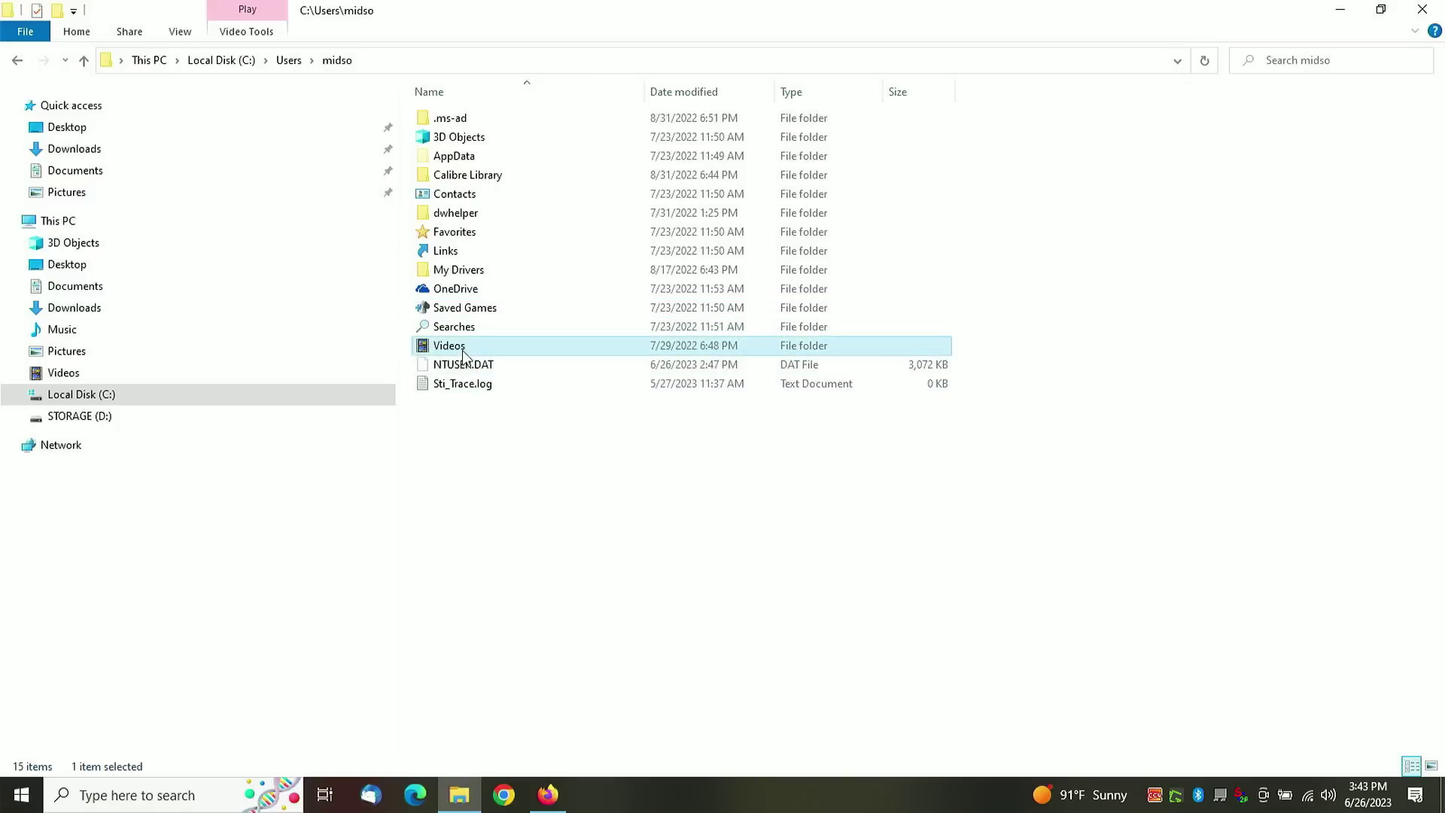
{"action": "right_click", "coordinate": [462, 351]}
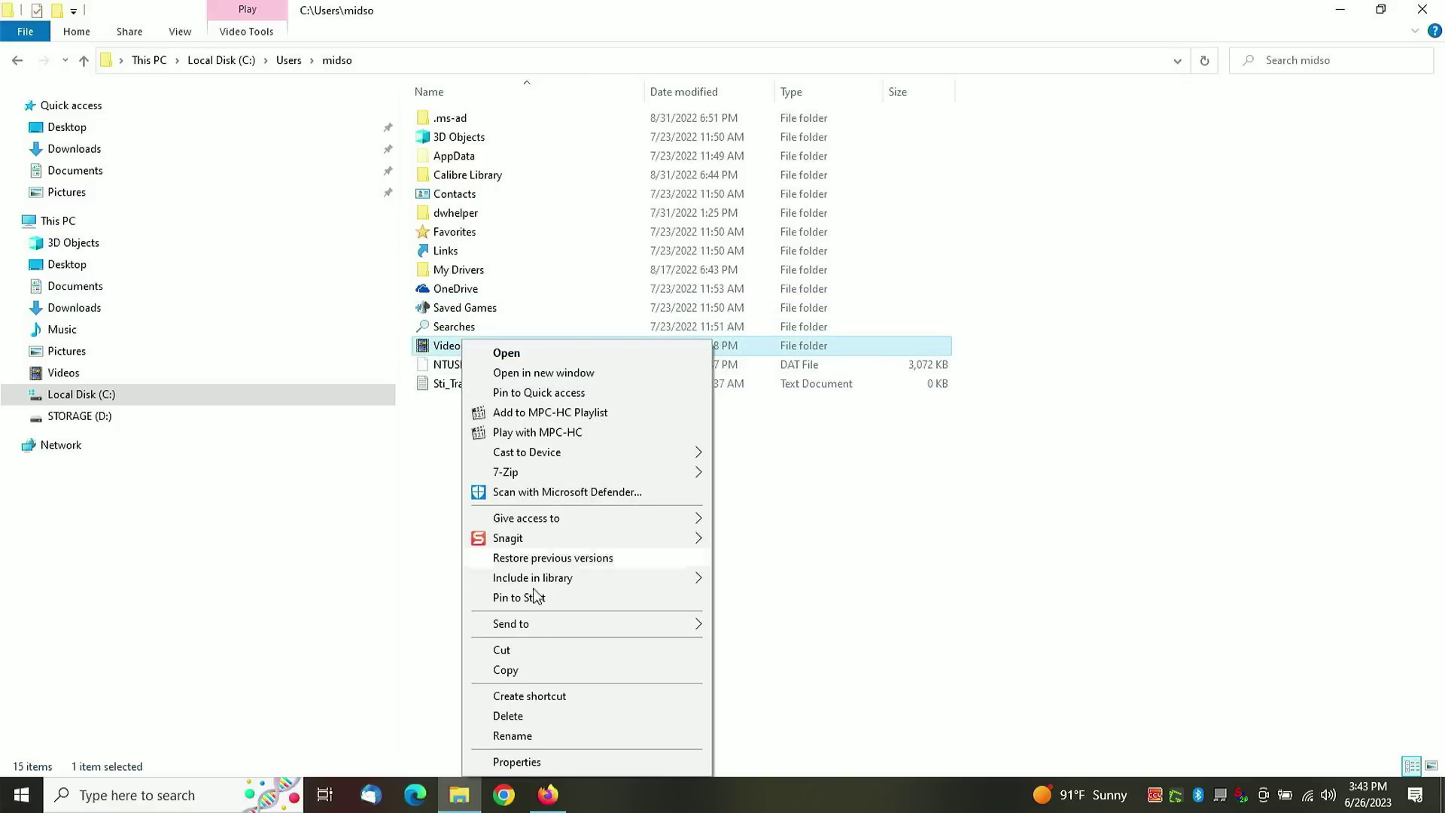
{"action": "left_click", "coordinate": [496, 762]}
{"action": "left_click", "coordinate": [526, 362]}
{"action": "type", "text": "D:\\Videos"}
{"action": "left_click", "coordinate": [609, 749]}
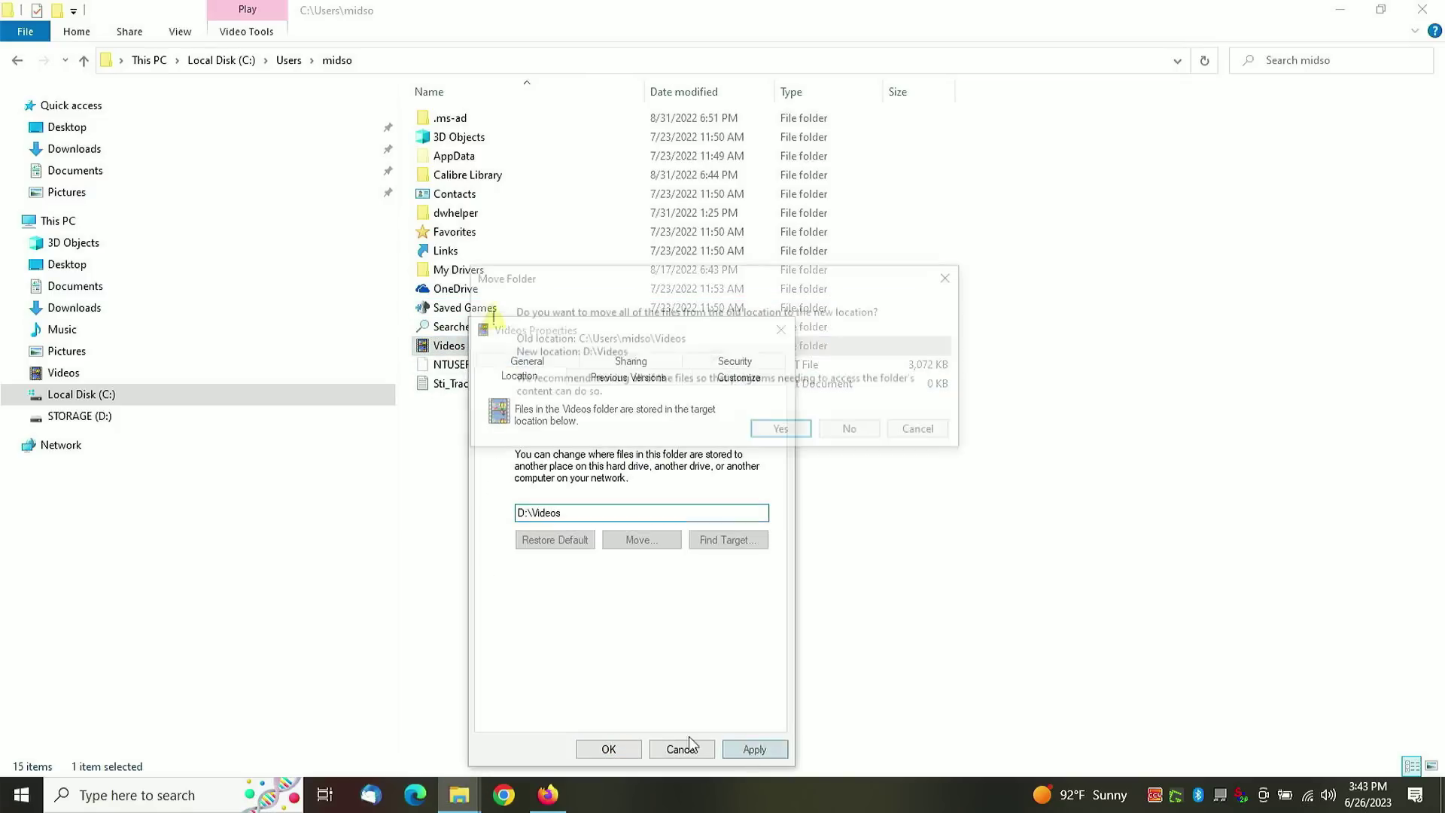
{"action": "left_click", "coordinate": [775, 433]}
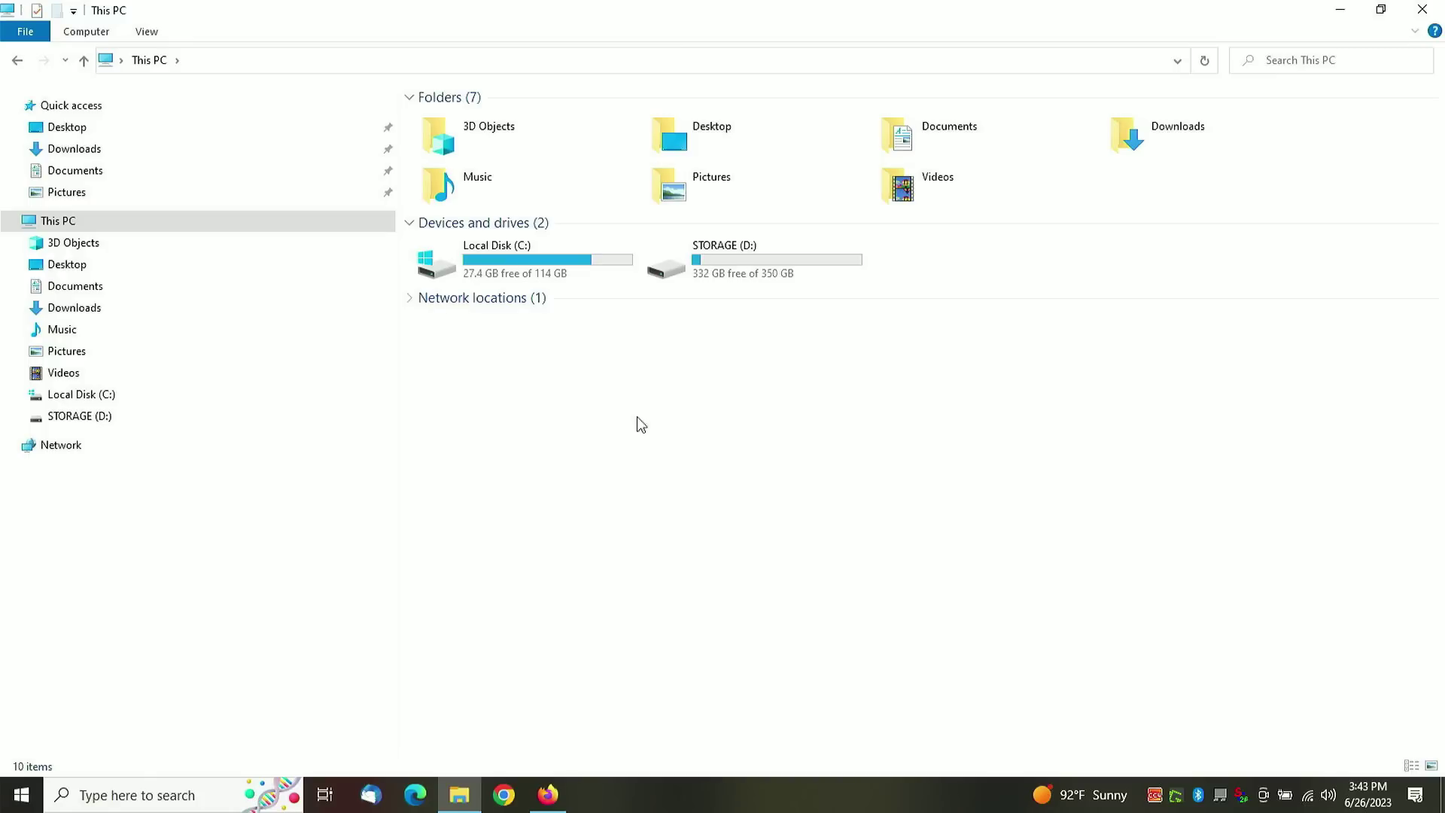
Step: Check Downloads, Documents, Desktop and Pictures in Quick access, then view STORAGE (D:)
{"action": "left_click", "coordinate": [62, 149]}
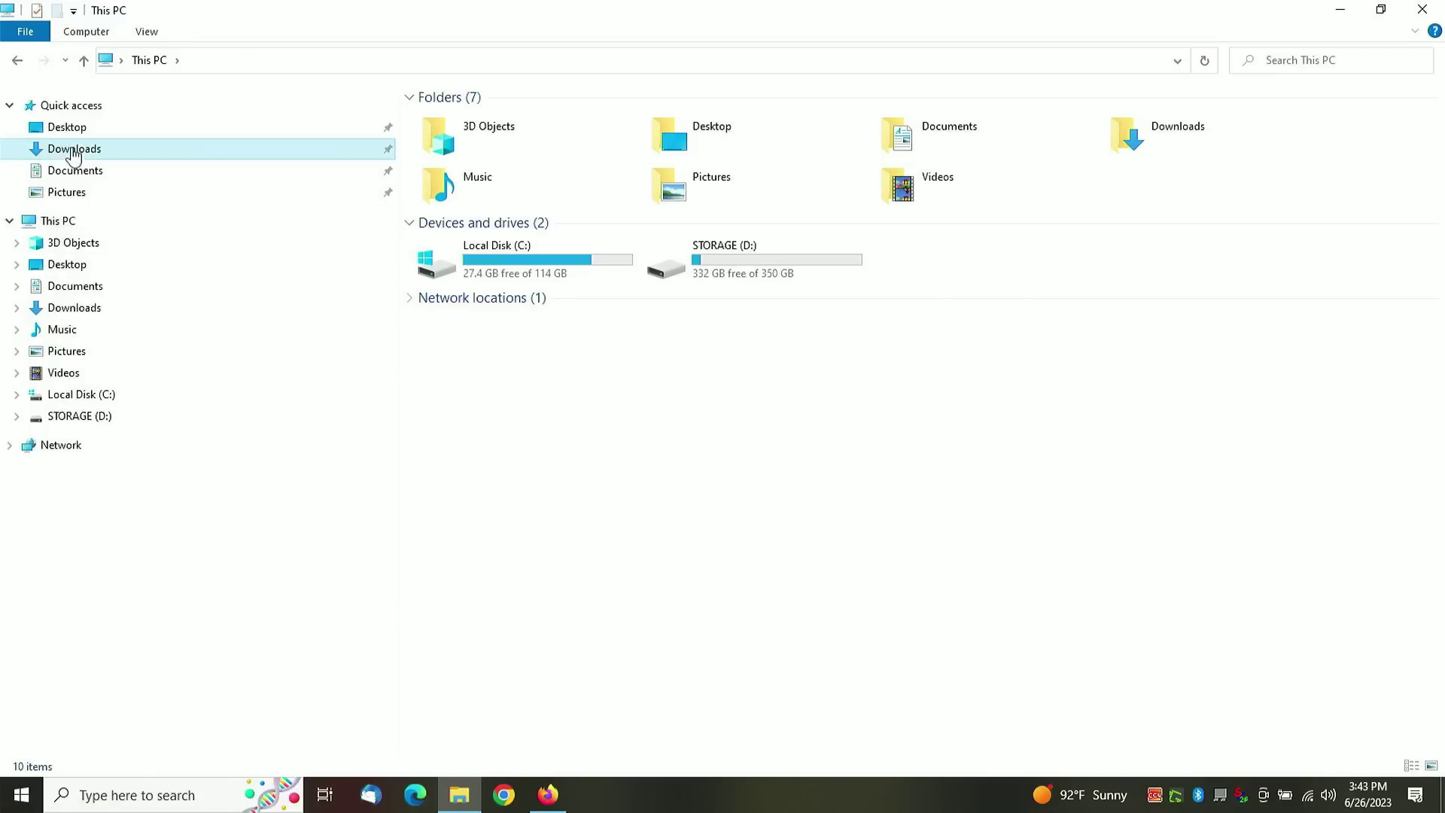
{"action": "left_click", "coordinate": [75, 172]}
{"action": "left_click", "coordinate": [69, 128]}
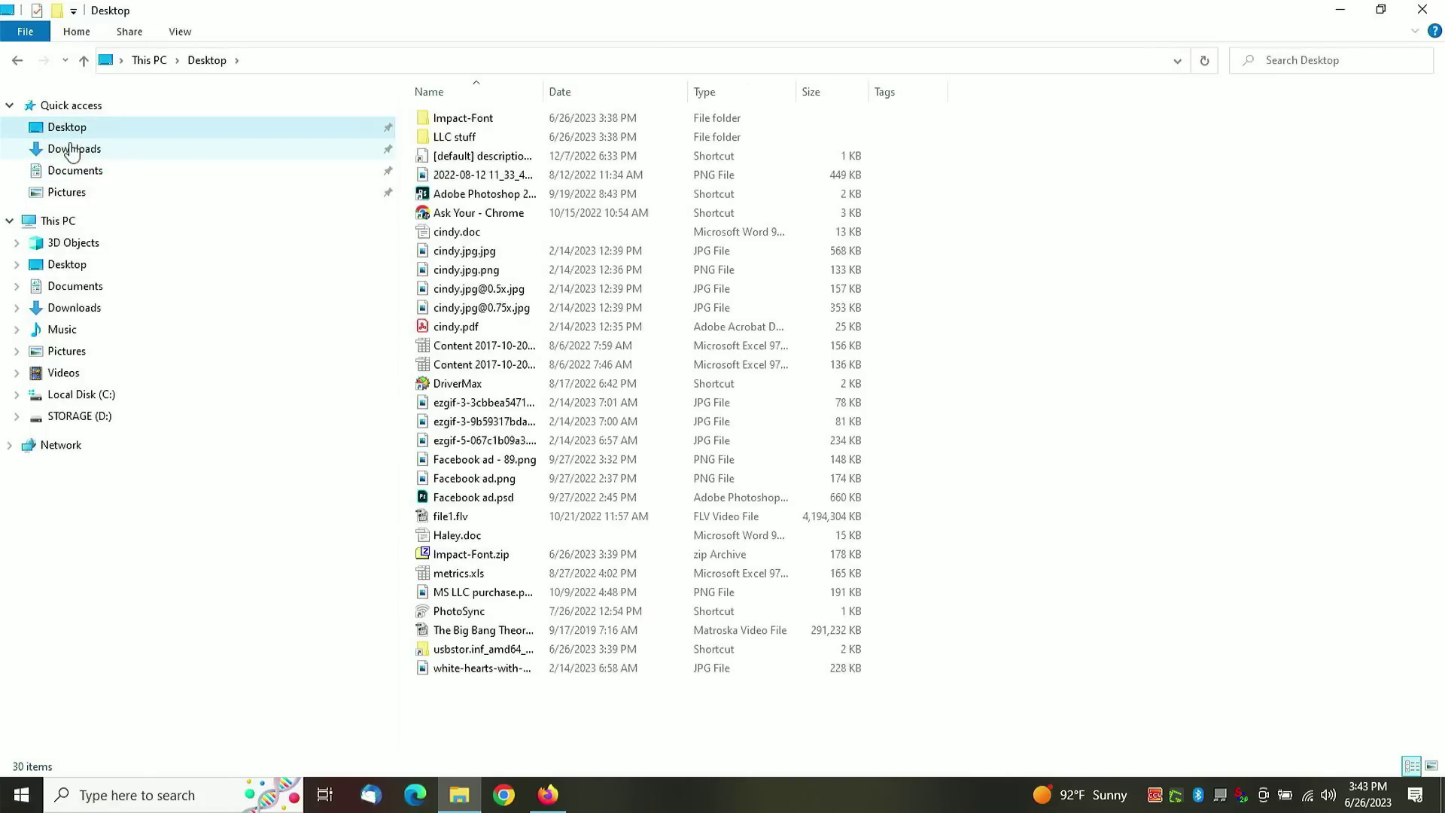
{"action": "left_click", "coordinate": [73, 151]}
{"action": "left_click", "coordinate": [75, 171]}
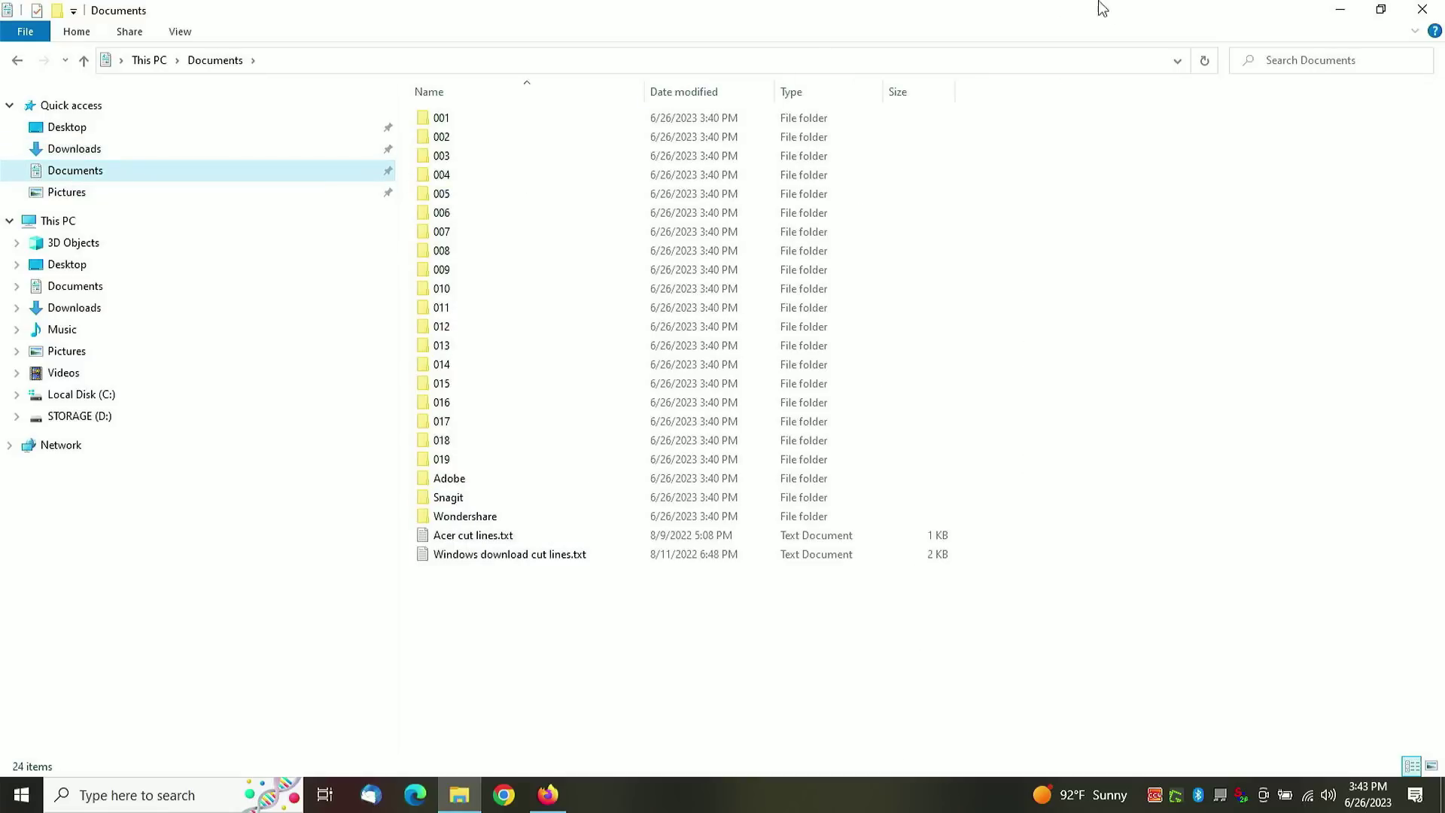
{"action": "left_click", "coordinate": [116, 189]}
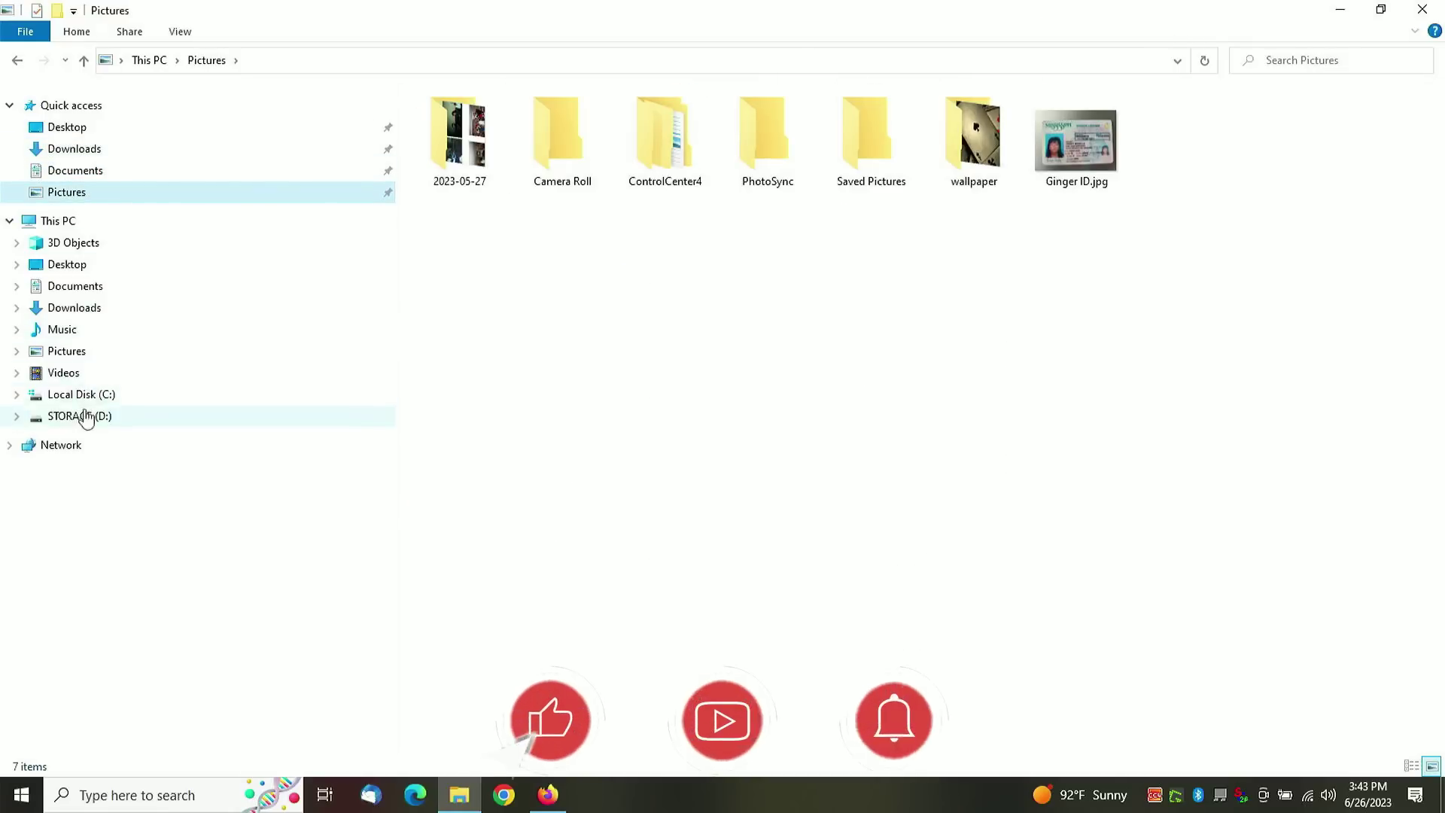
{"action": "left_click", "coordinate": [79, 416]}
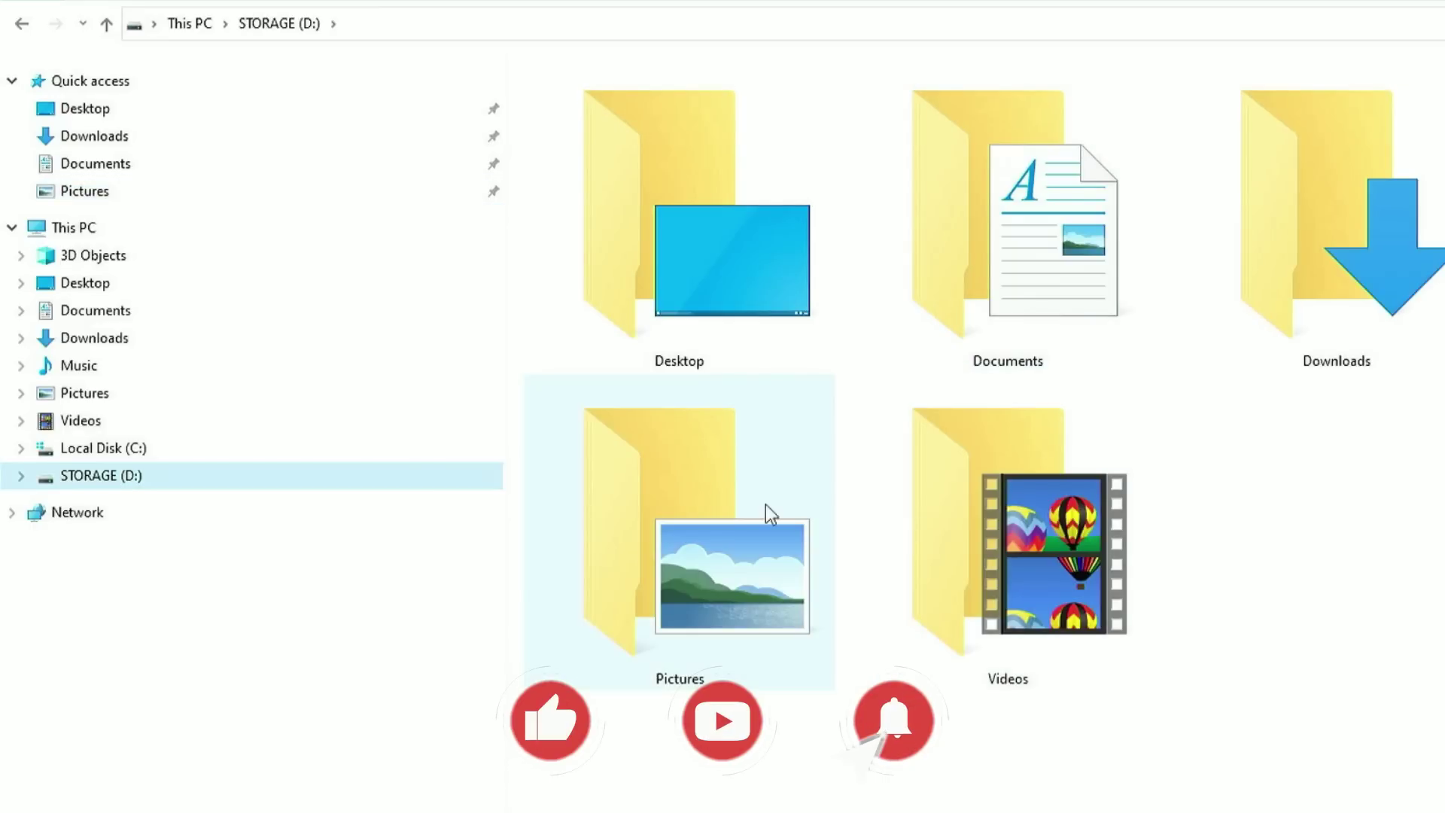